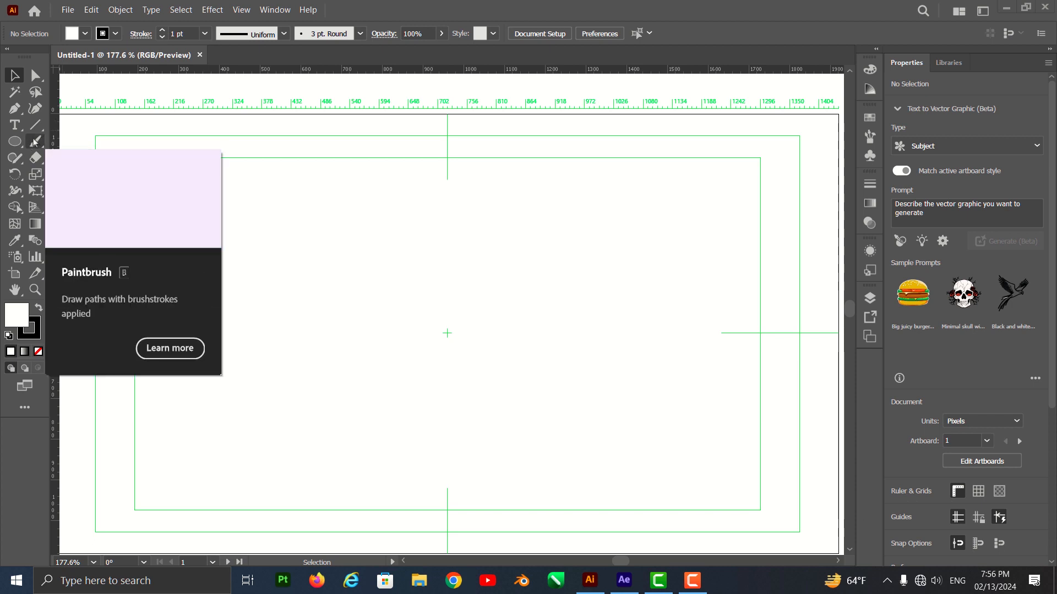
# Draw a circle about 343 px in diameter with the Ellipse tool and move it to the artboard's centre
pyautogui.click(21, 147)
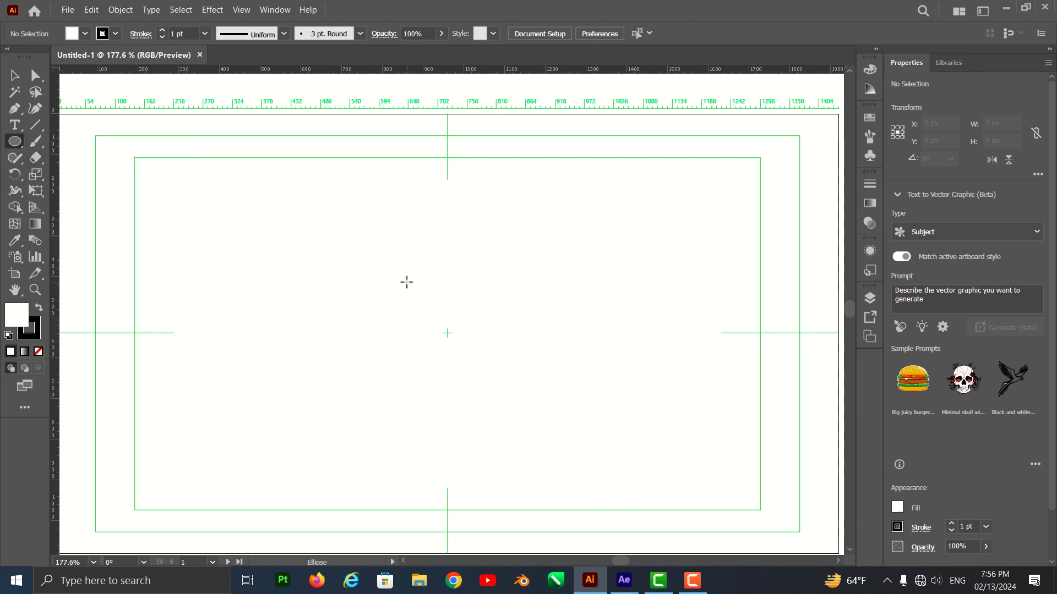
pyautogui.moveTo(401, 283); pyautogui.dragTo(542, 397)
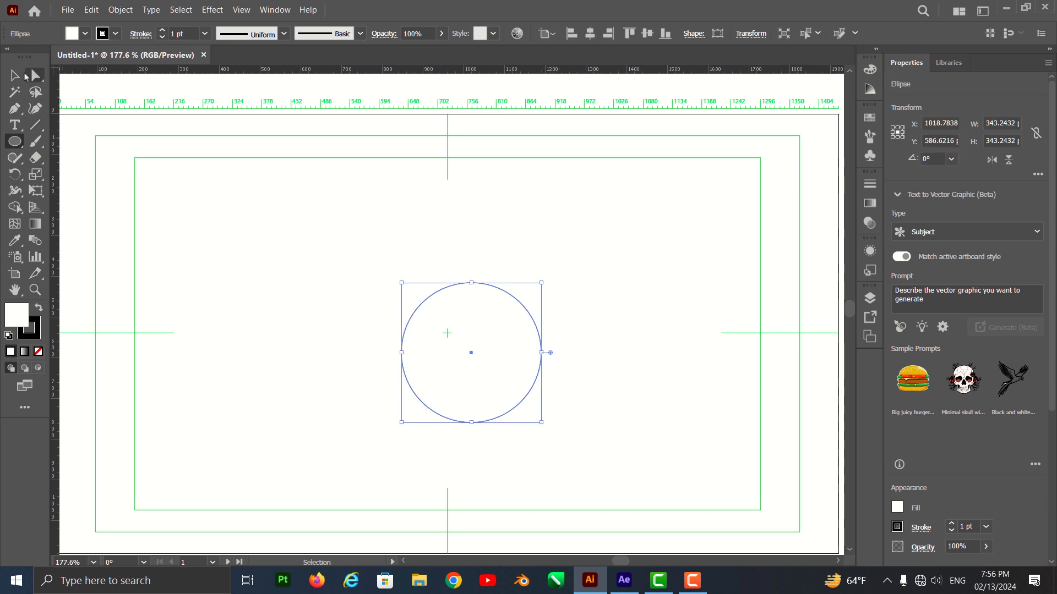
pyautogui.click(24, 75)
pyautogui.moveTo(470, 354); pyautogui.dragTo(447, 338)
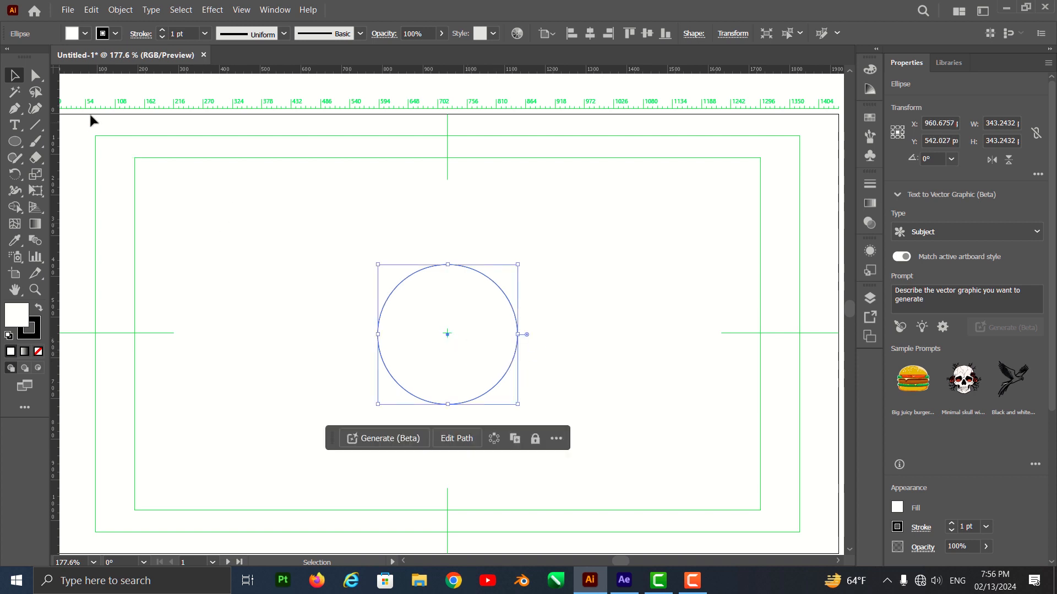
# Narrow the circle from both sides into an upright ellipse about 114 px wide around the artboard's centre
pyautogui.click(35, 75)
pyautogui.moveTo(356, 243); pyautogui.dragTo(544, 426)
pyautogui.press('v')
pyautogui.moveTo(378, 334); pyautogui.dragTo(429, 341)
pyautogui.moveTo(517, 337); pyautogui.dragTo(448, 333)
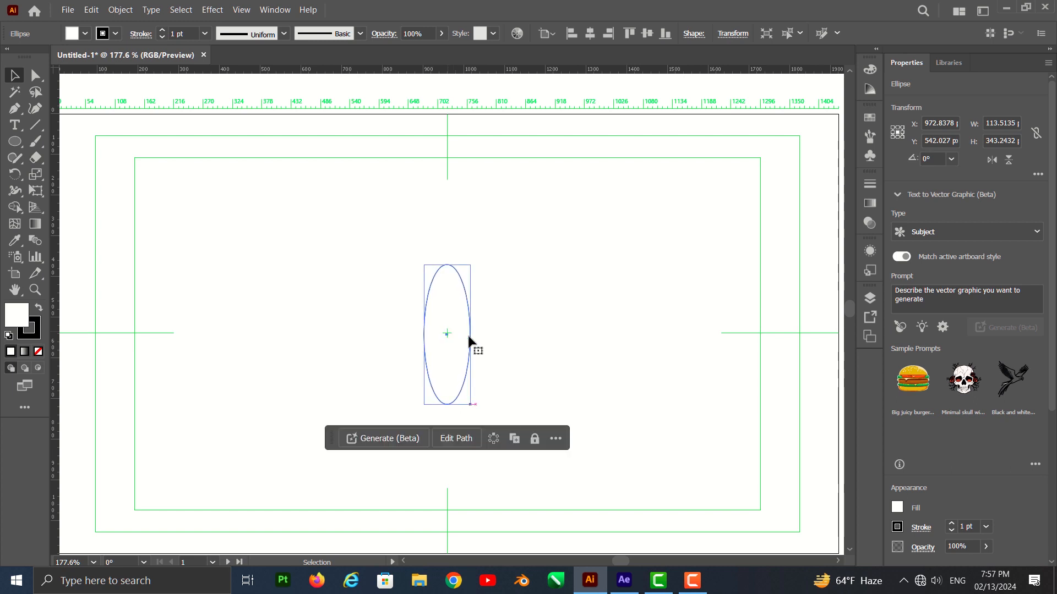
# Convert the ellipse's top and bottom anchor points to corners to form a pointed petal
pyautogui.click(35, 75)
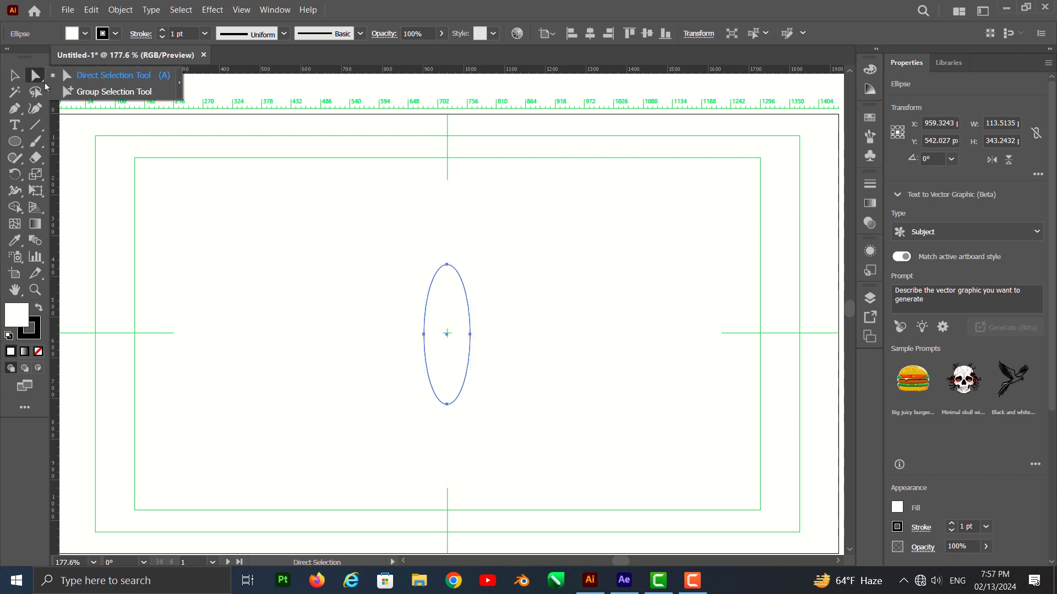
pyautogui.moveTo(438, 249); pyautogui.dragTo(456, 427)
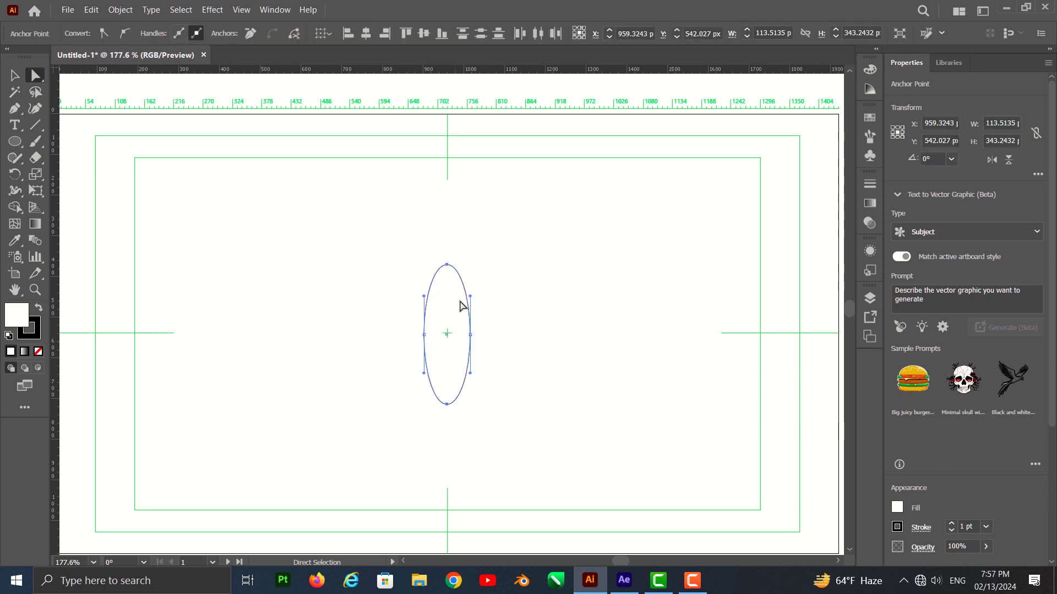
pyautogui.click(105, 35)
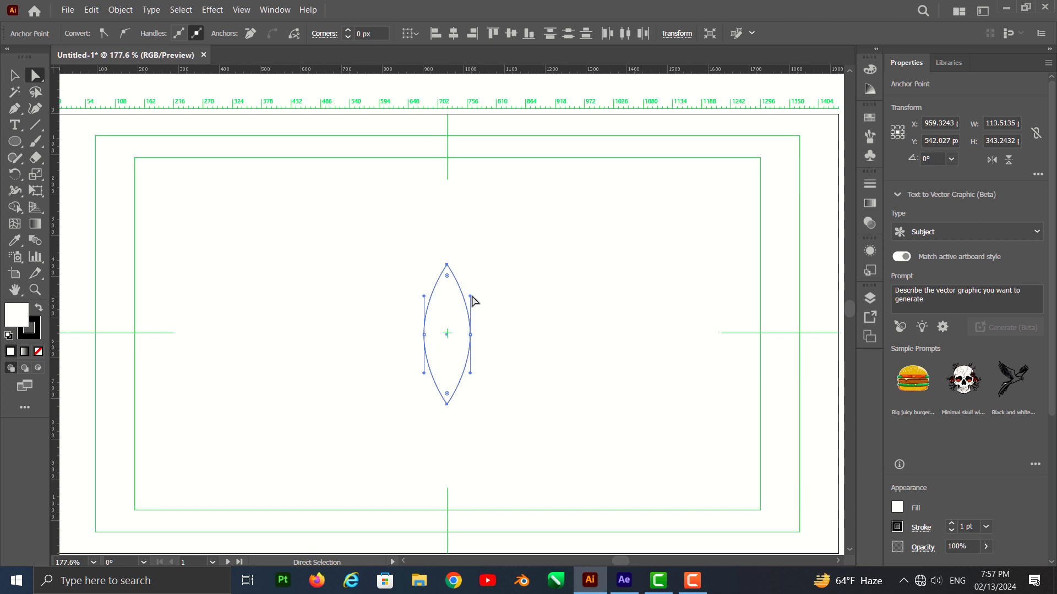
pyautogui.click(471, 300)
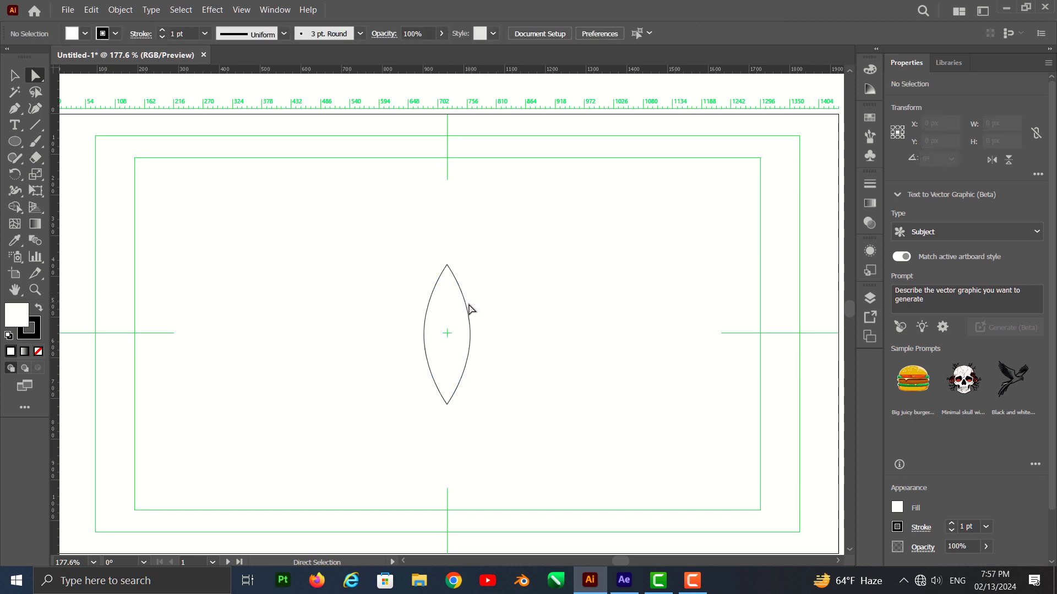
pyautogui.click(471, 306)
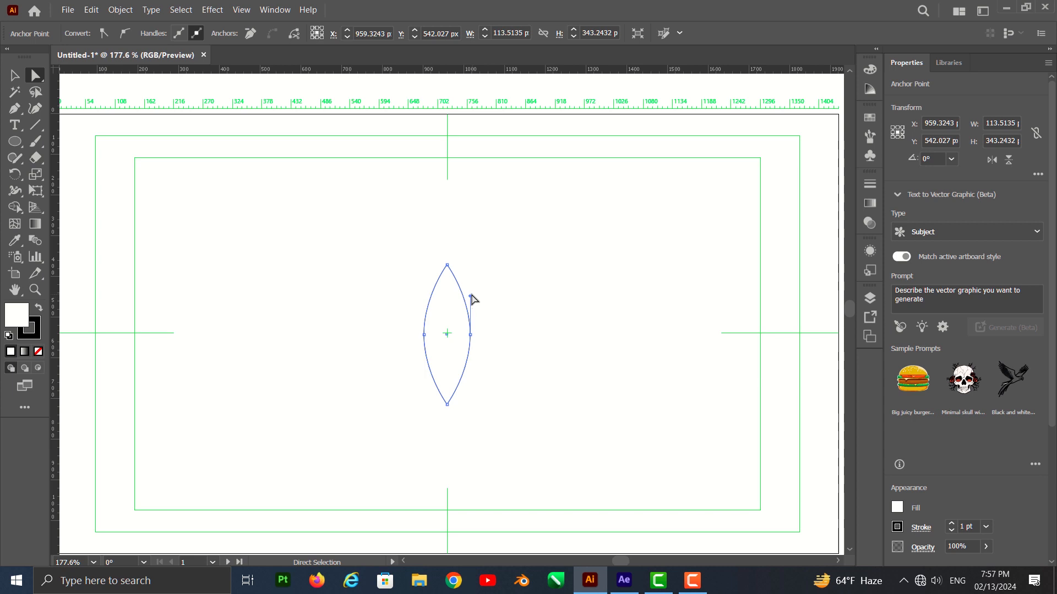
pyautogui.moveTo(471, 297)
pyautogui.mouseDown()
pyautogui.moveTo(488, 305)
pyautogui.moveTo(455, 278)
pyautogui.moveTo(488, 292)
pyautogui.mouseUp()
pyautogui.hotkey('ctrl', 'z')
pyautogui.hotkey('ctrl', 'z')
pyautogui.hotkey('ctrl', 'z')
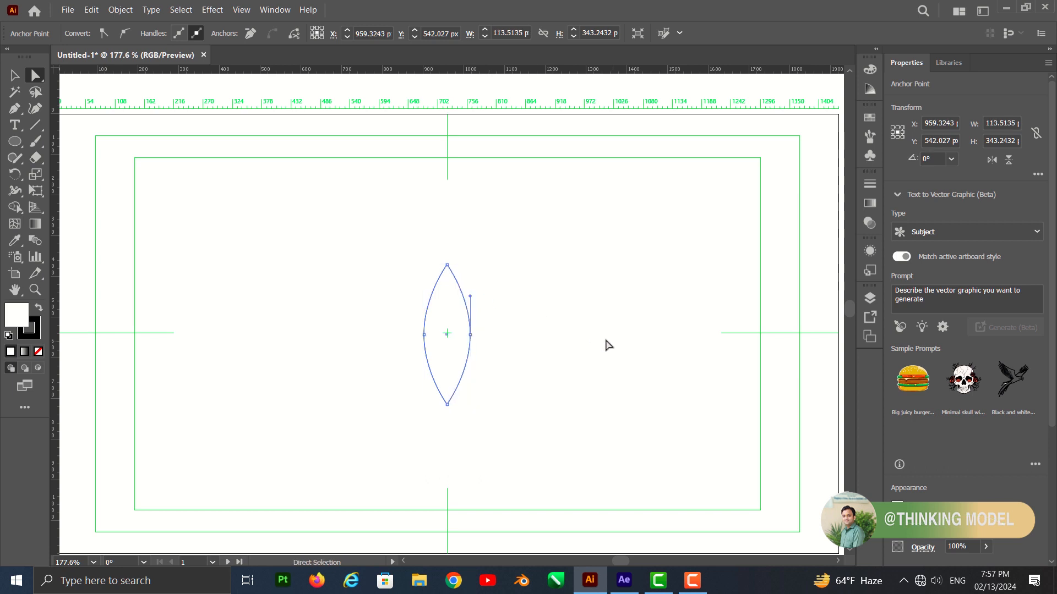
# Fill the petal with a linear gradient from white to pink, setting the end stop to RGB 183, 59, 179
pyautogui.click(870, 204)
pyautogui.click(765, 200)
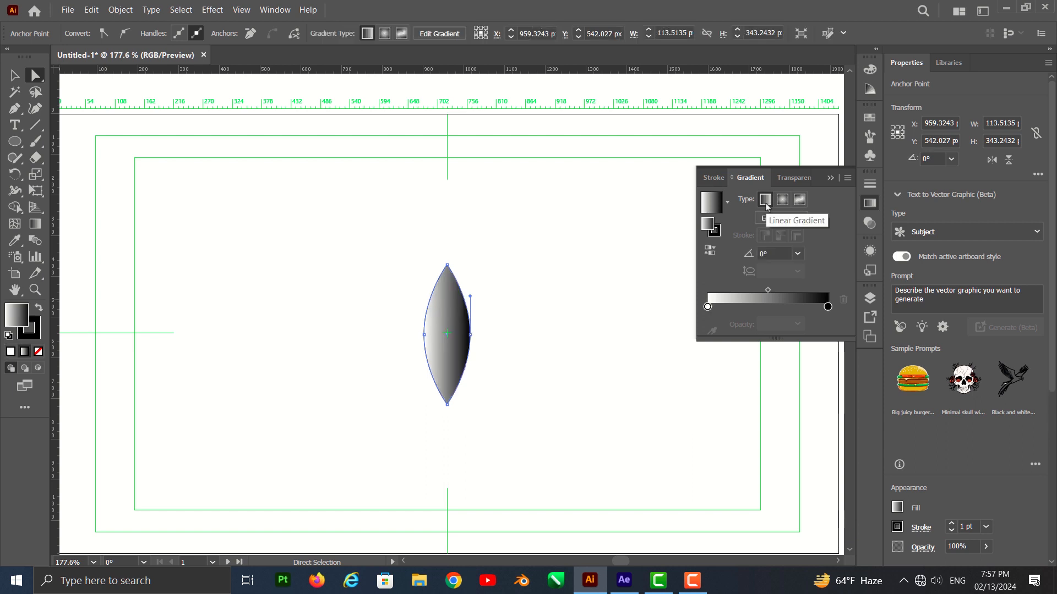
pyautogui.doubleClick(827, 310)
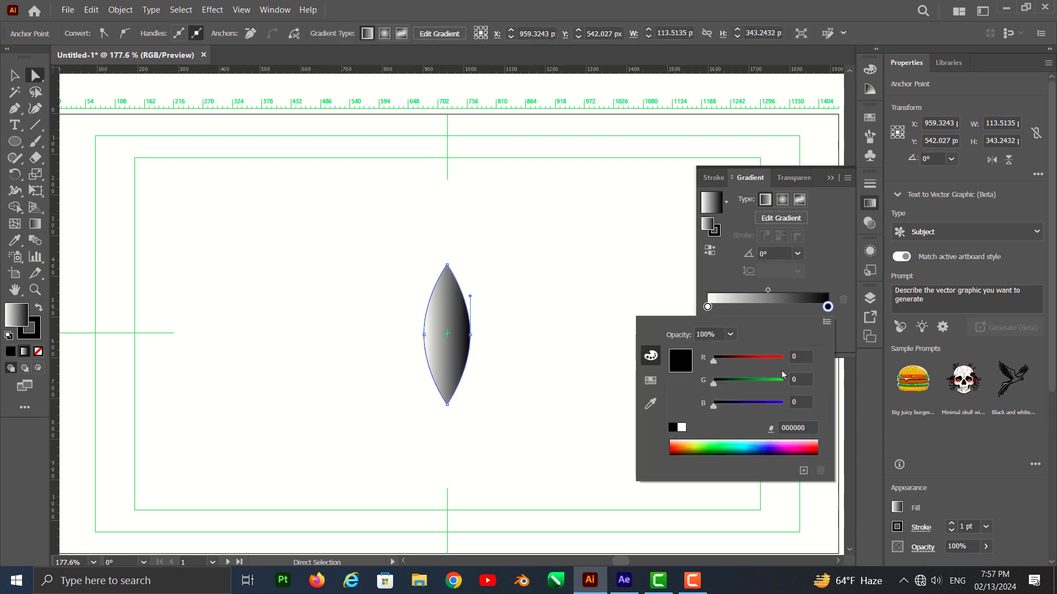
pyautogui.moveTo(757, 361); pyautogui.dragTo(763, 410)
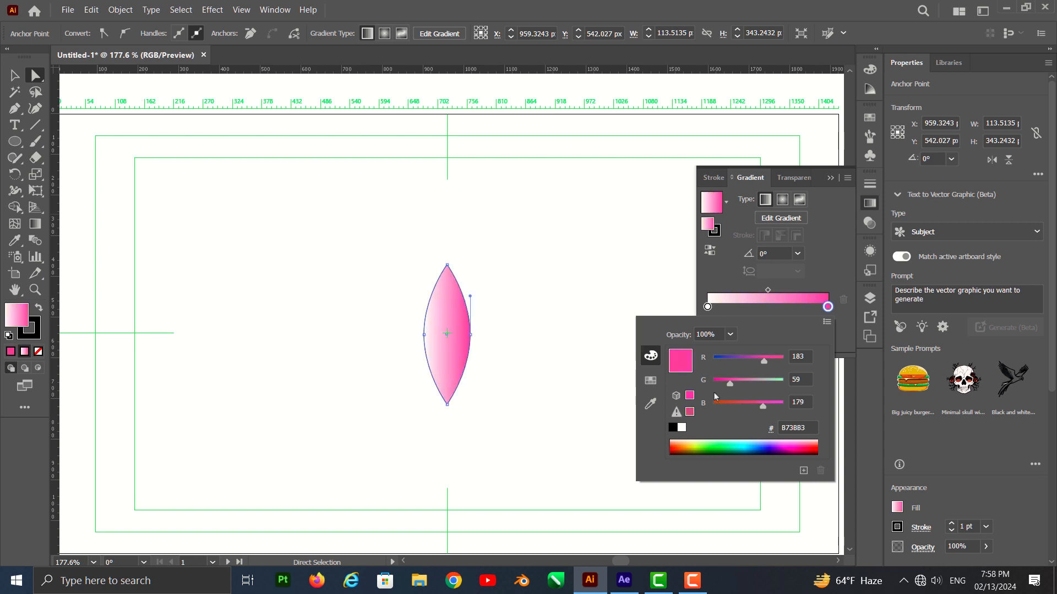
pyautogui.click(827, 186)
pyautogui.click(828, 179)
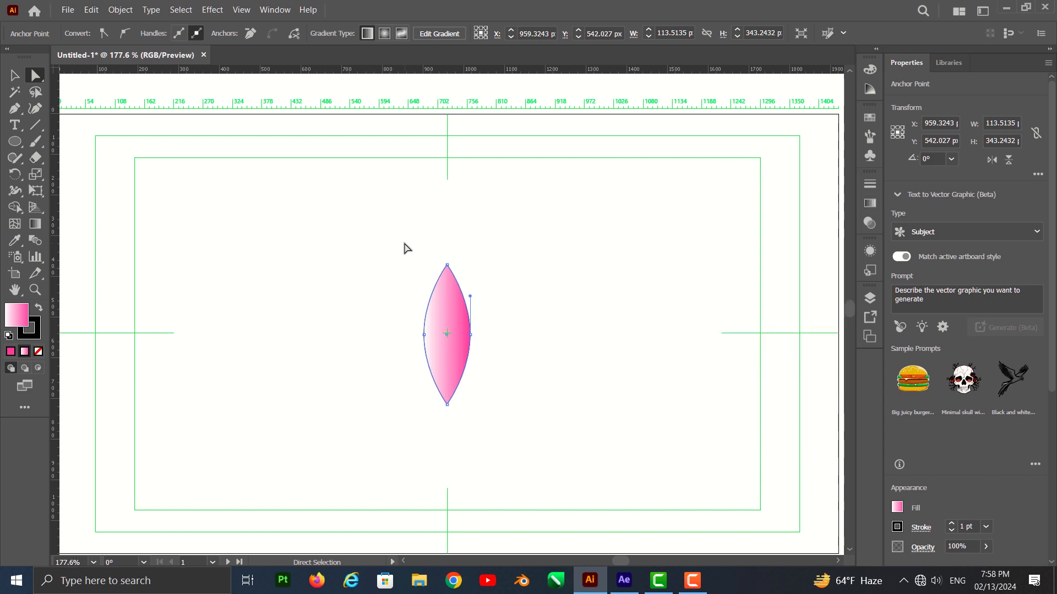
# Apply a radial repeat to the whole petal to make a flower of eight petals
pyautogui.moveTo(364, 236); pyautogui.dragTo(520, 421)
pyautogui.click(120, 10)
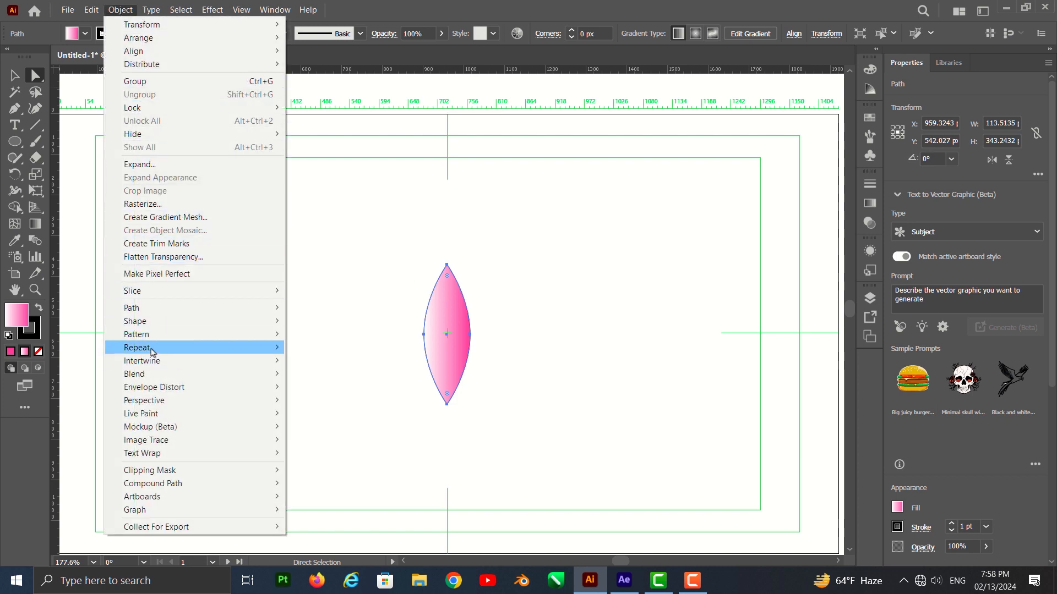
pyautogui.moveTo(152, 352)
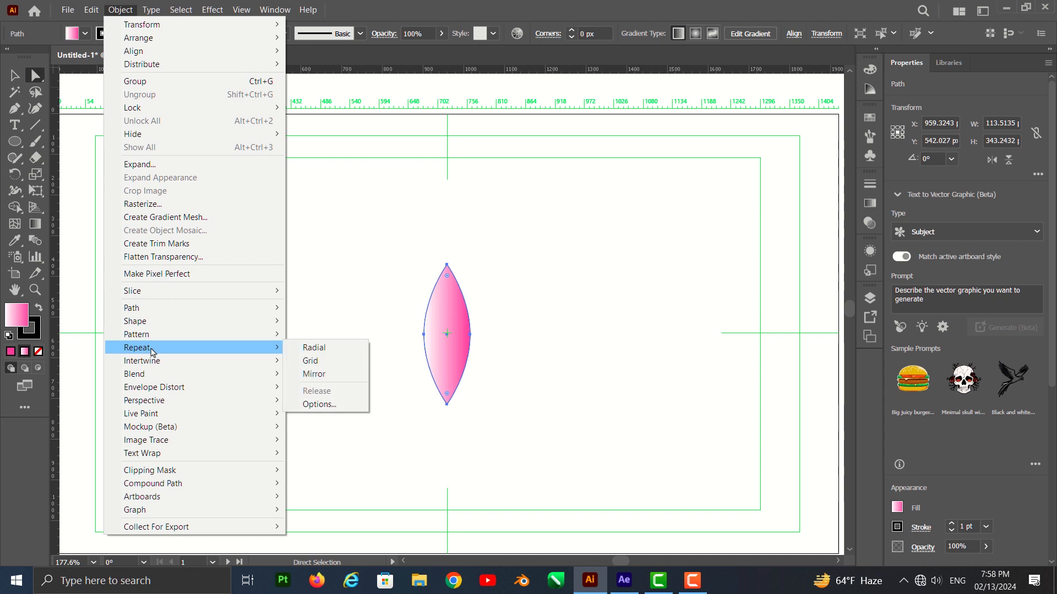
pyautogui.click(306, 349)
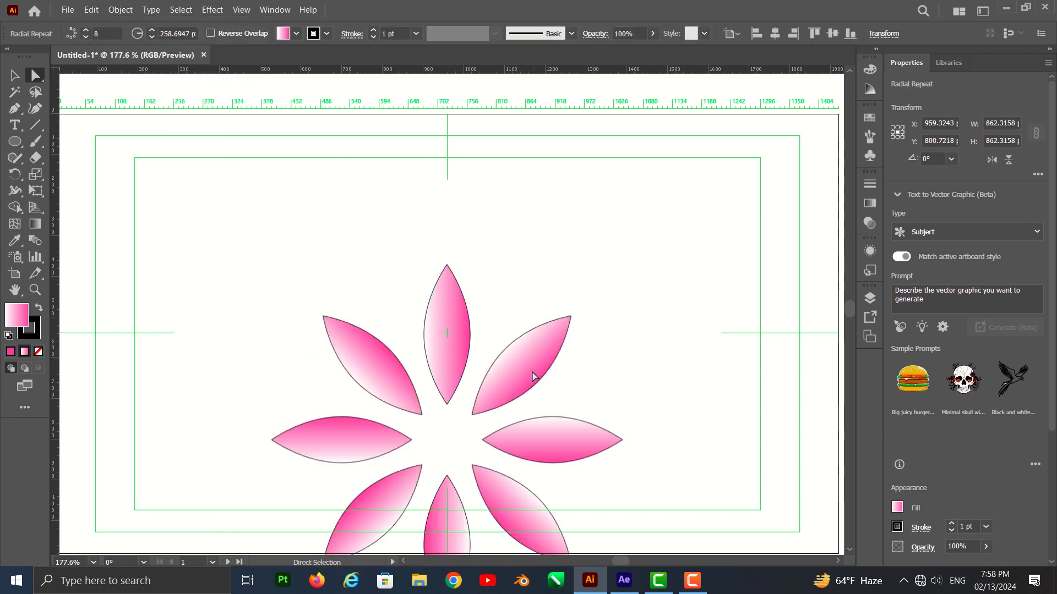
pyautogui.click(519, 300)
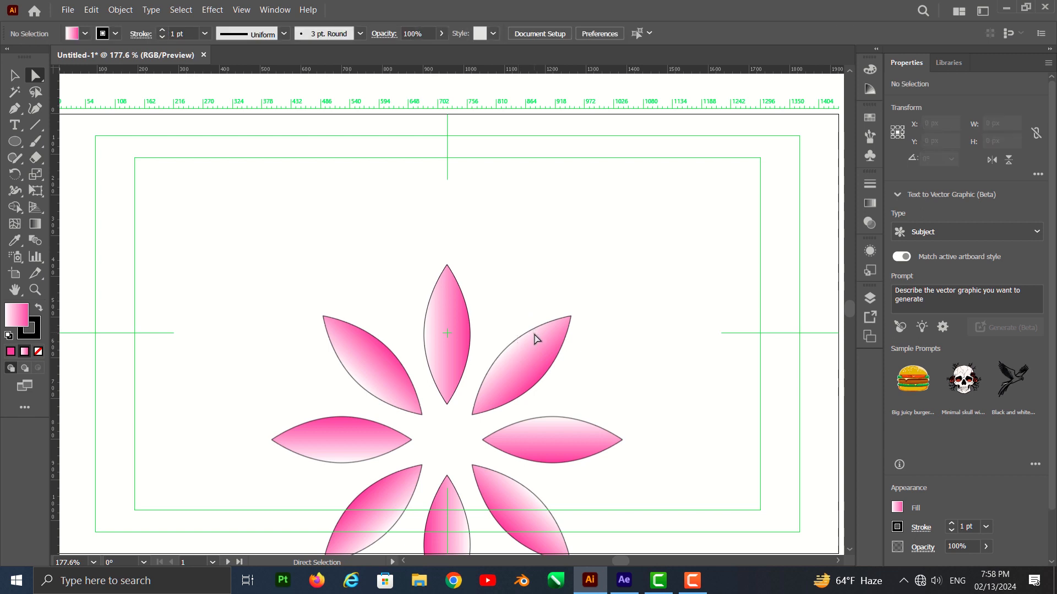
# Tighten and slightly rotate the radial repeat to a radius of about 146 px and move the flower to the artboard's centre
pyautogui.scroll(-1, 395, 274)
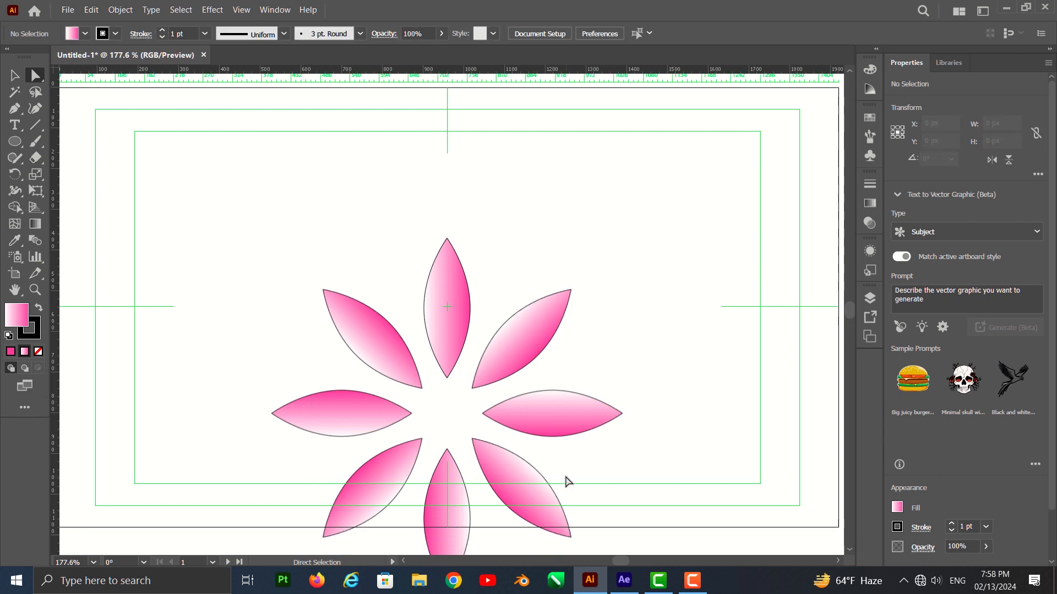
pyautogui.scroll(-1, 446, 373)
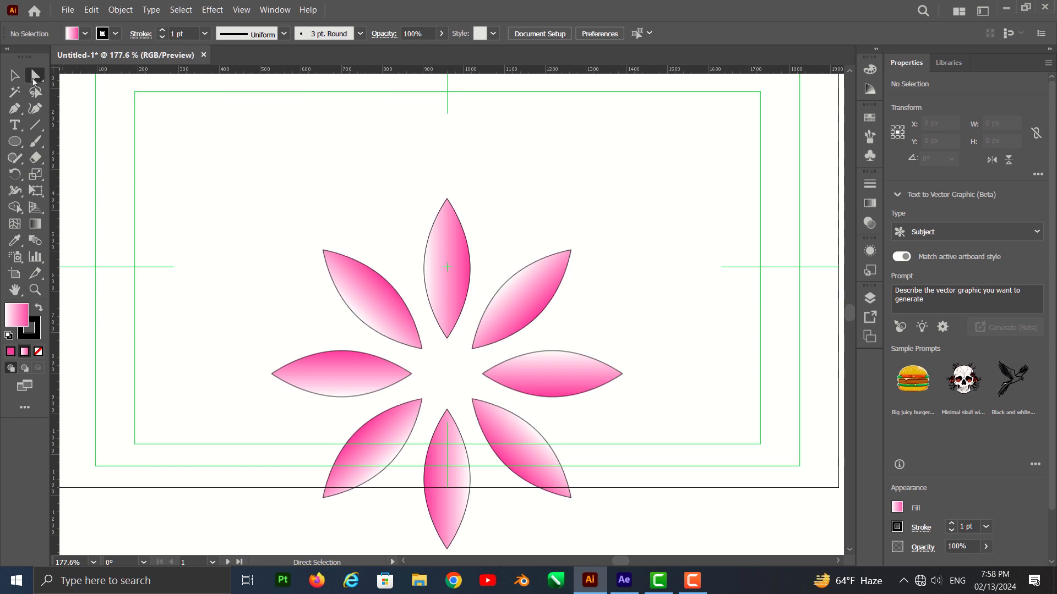
pyautogui.click(14, 75)
pyautogui.moveTo(283, 168); pyautogui.dragTo(625, 555)
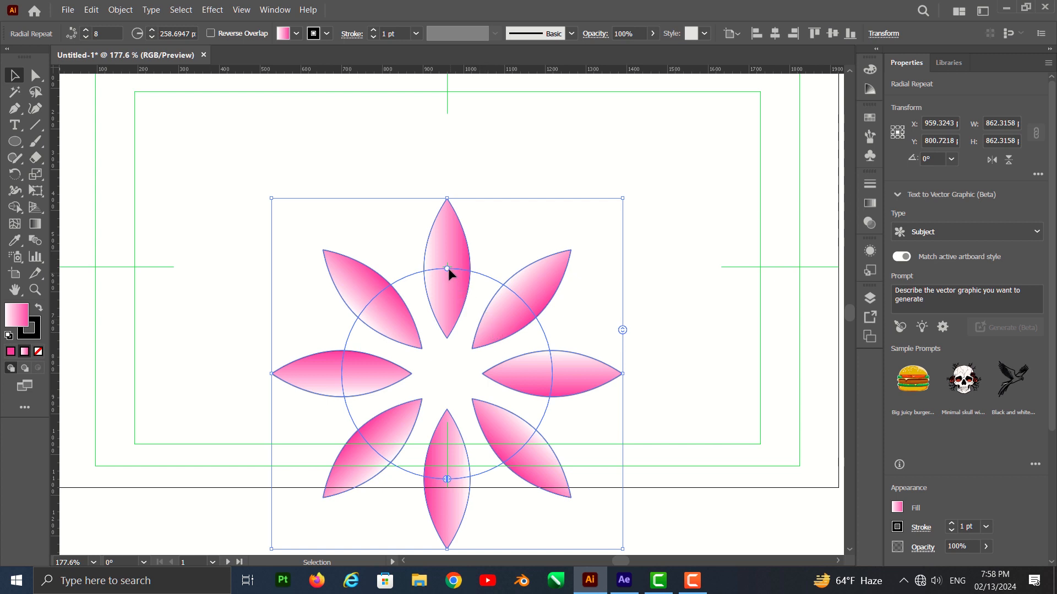
pyautogui.moveTo(448, 269); pyautogui.dragTo(460, 315)
pyautogui.moveTo(448, 370); pyautogui.dragTo(451, 278)
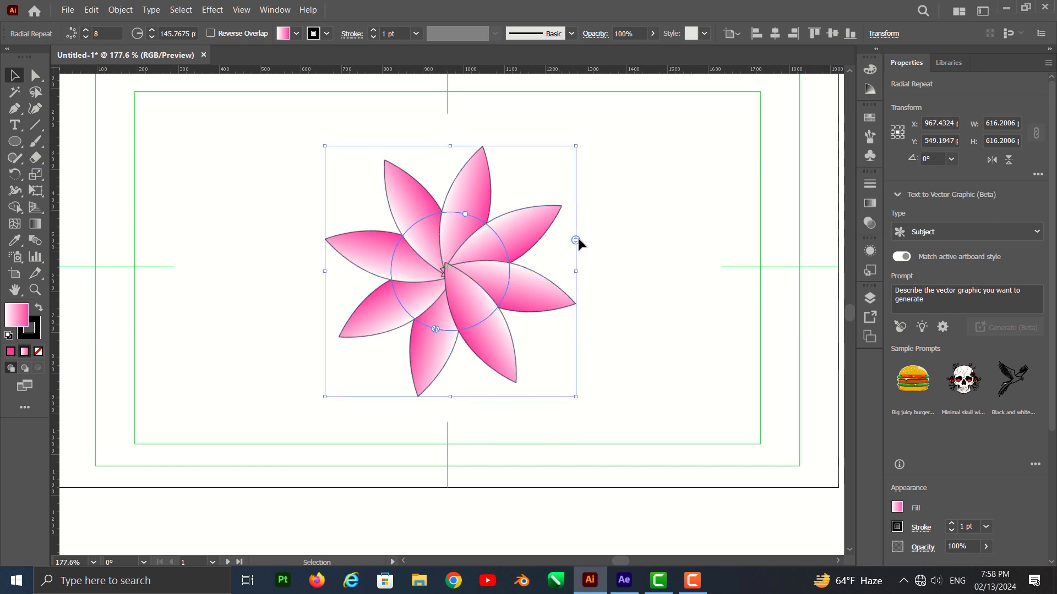
# Increase the radial repeat to 13 petals and deselect the flower
pyautogui.moveTo(577, 241); pyautogui.dragTo(576, 213)
pyautogui.click(628, 311)
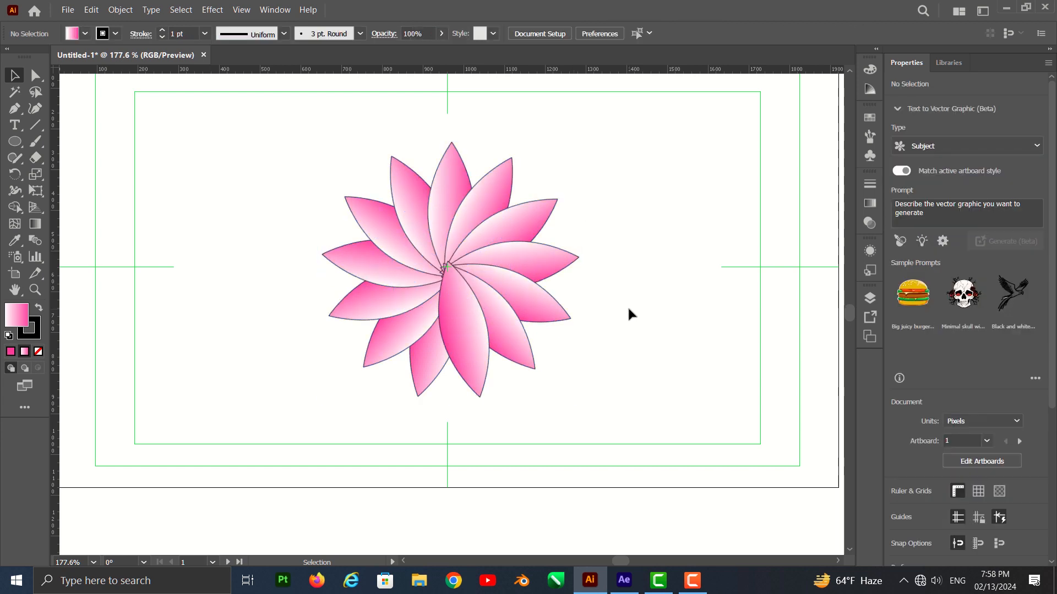
pyautogui.scroll(-1, 627, 312)
pyautogui.scroll(2, 629, 311)
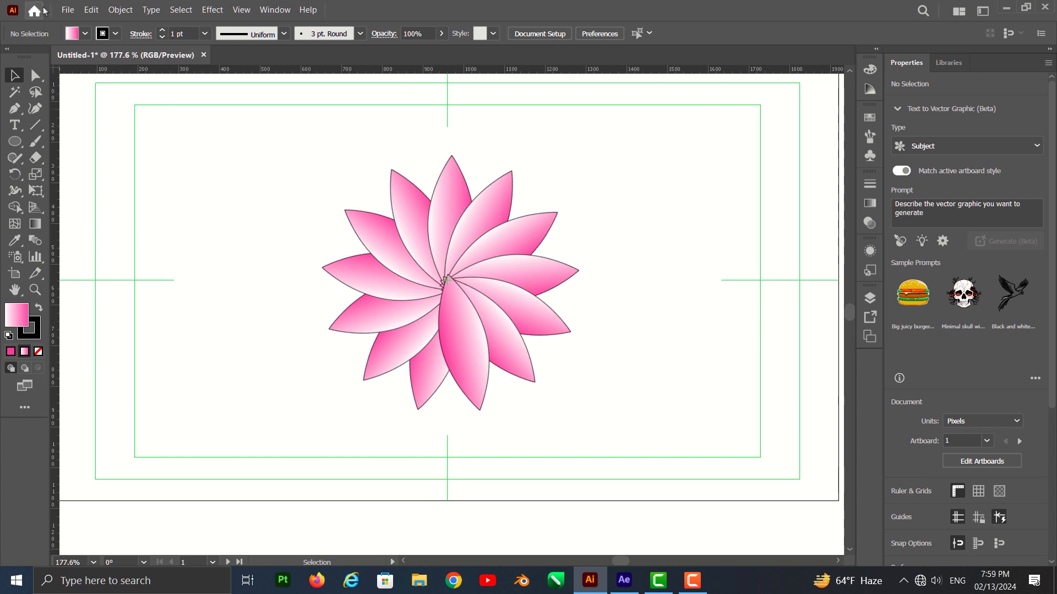
# Save the artwork to the Desktop as Flower in Adobe Illustrator (*.AI) format, version Illustrator 2020, with the default options
pyautogui.click(73, 11)
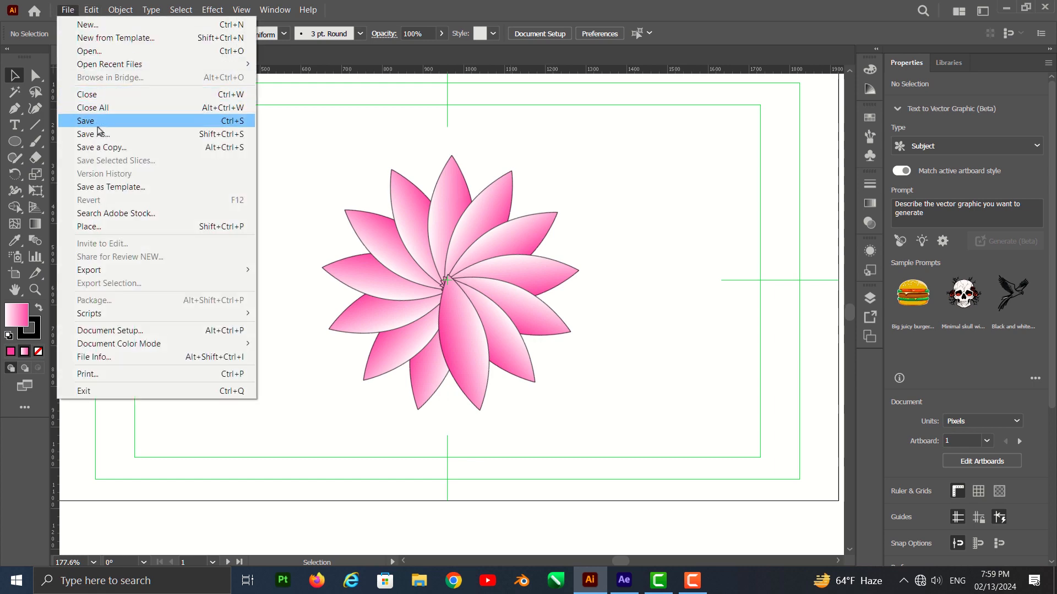
pyautogui.click(98, 125)
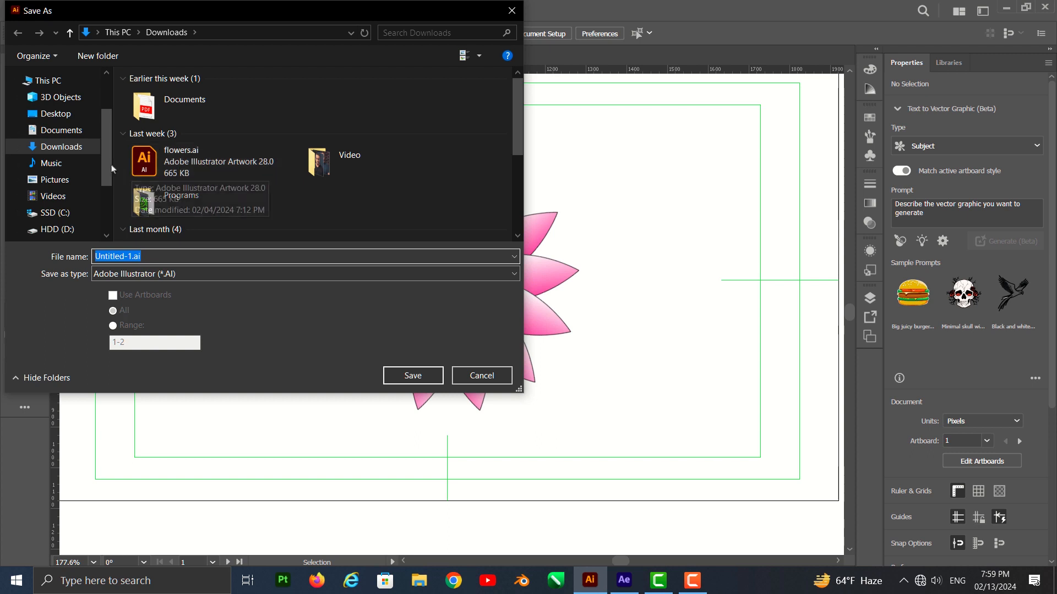
pyautogui.click(65, 114)
pyautogui.click(144, 255)
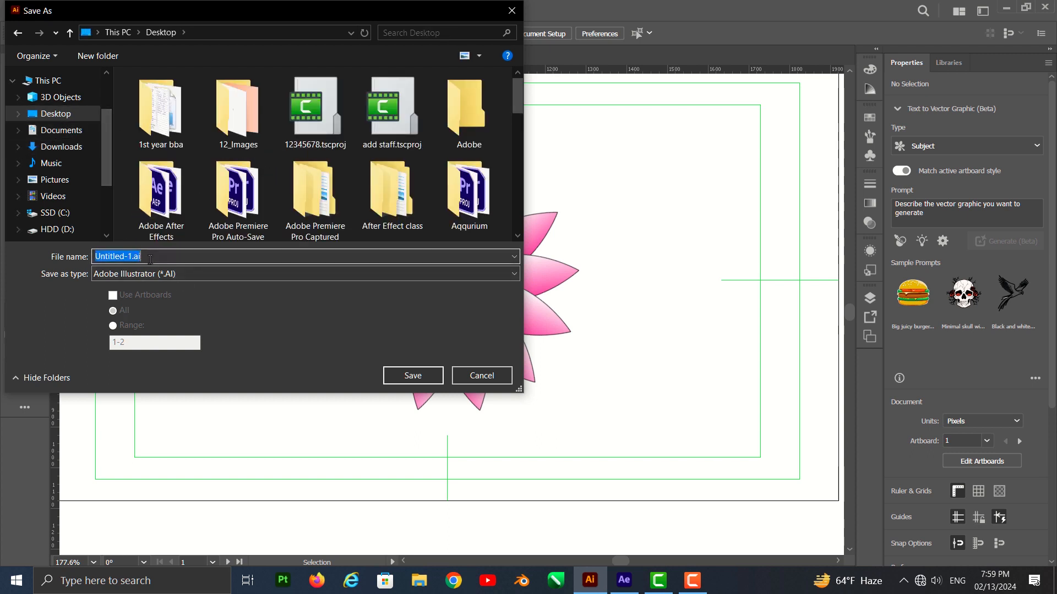
pyautogui.write('Flower')
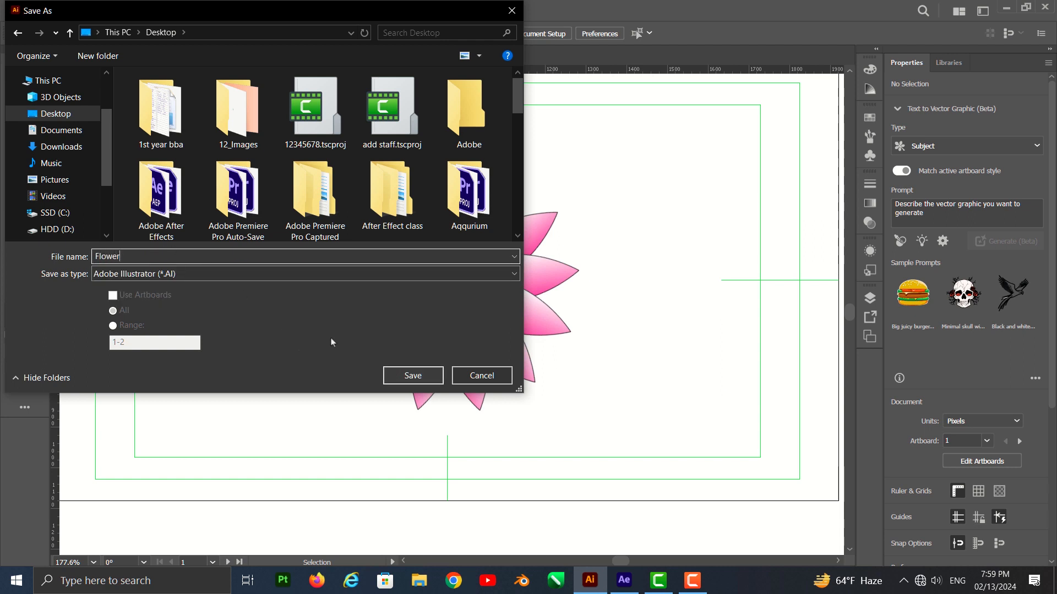
pyautogui.click(240, 274)
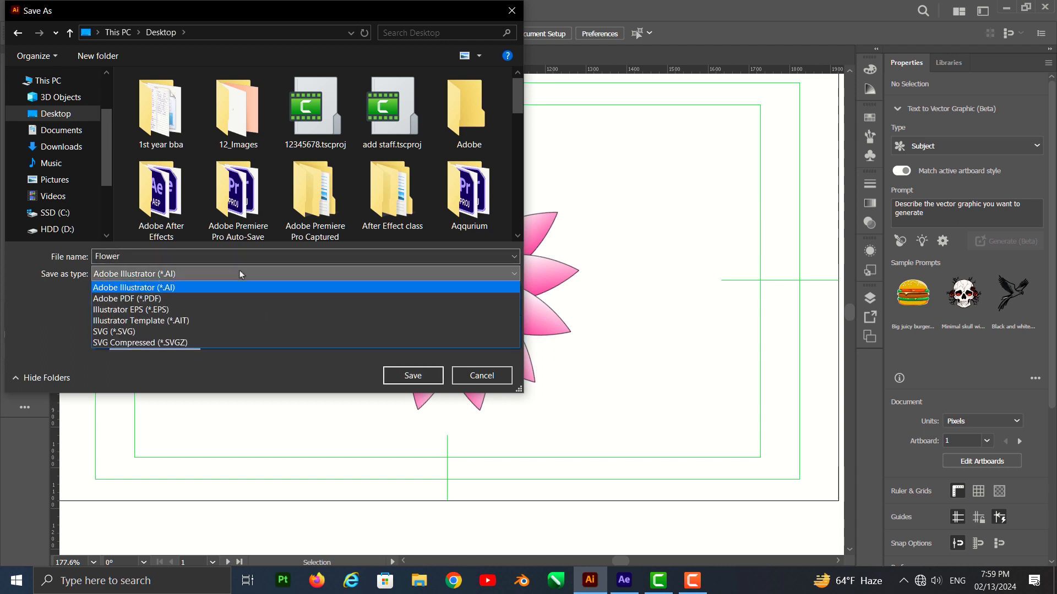
pyautogui.click(239, 269)
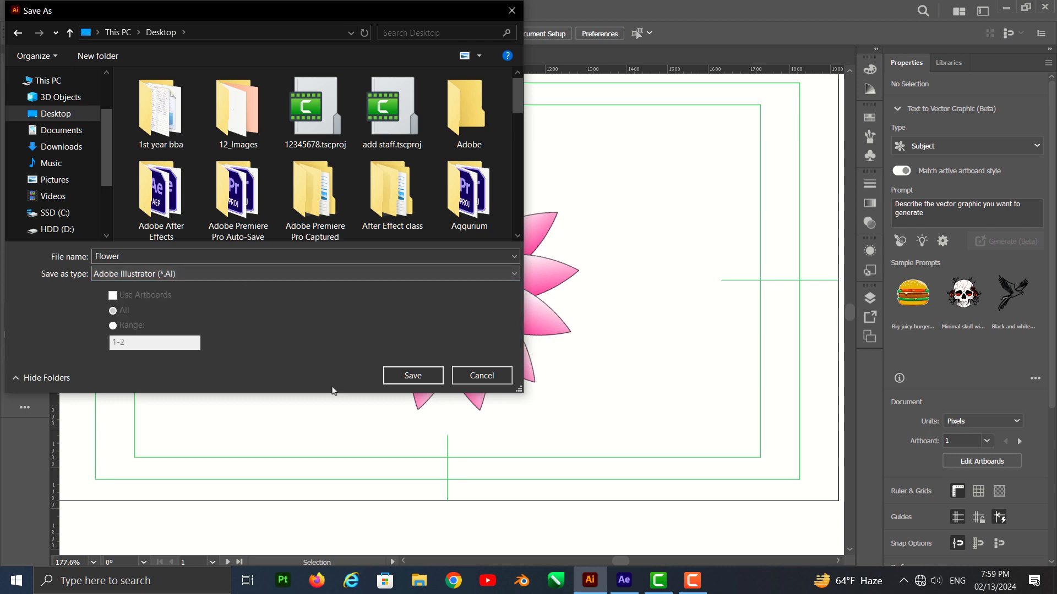
pyautogui.click(413, 376)
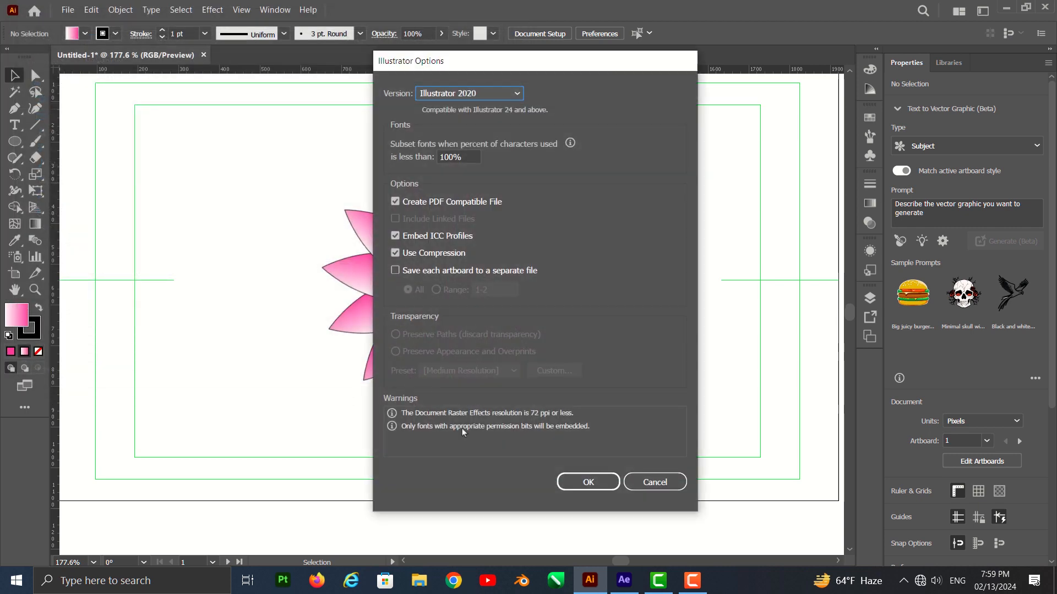
pyautogui.click(559, 485)
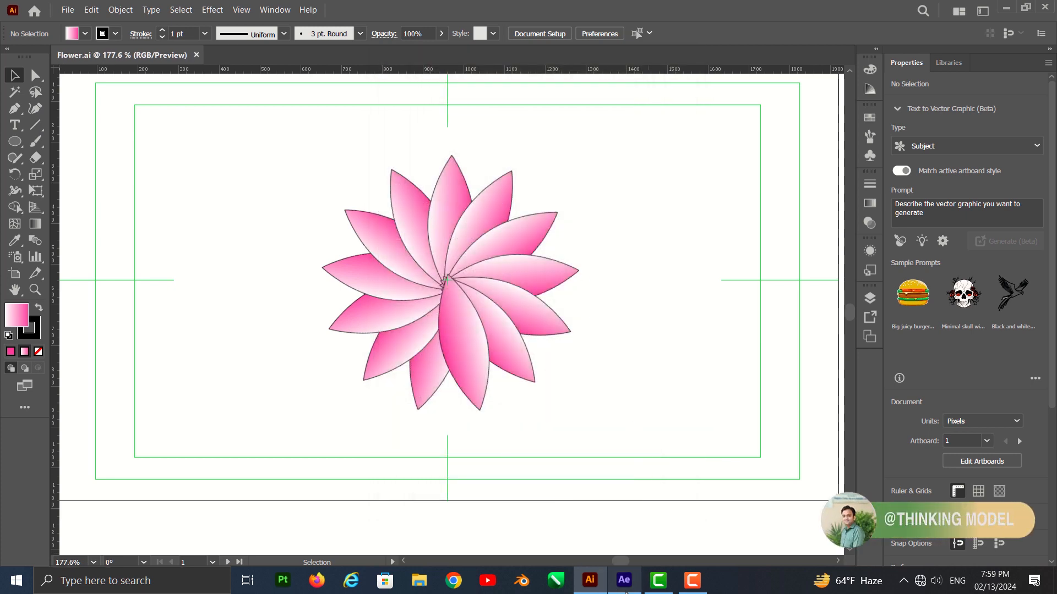
# Switch to After Effects and create a 500 x 500 px composition with the aspect ratio unlocked
pyautogui.click(624, 581)
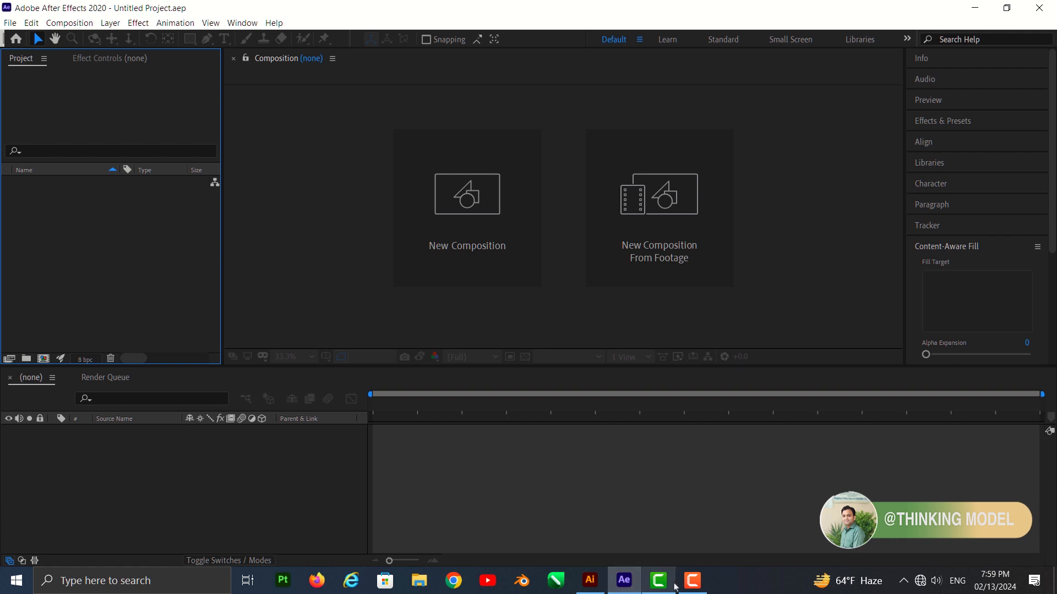
pyautogui.click(521, 256)
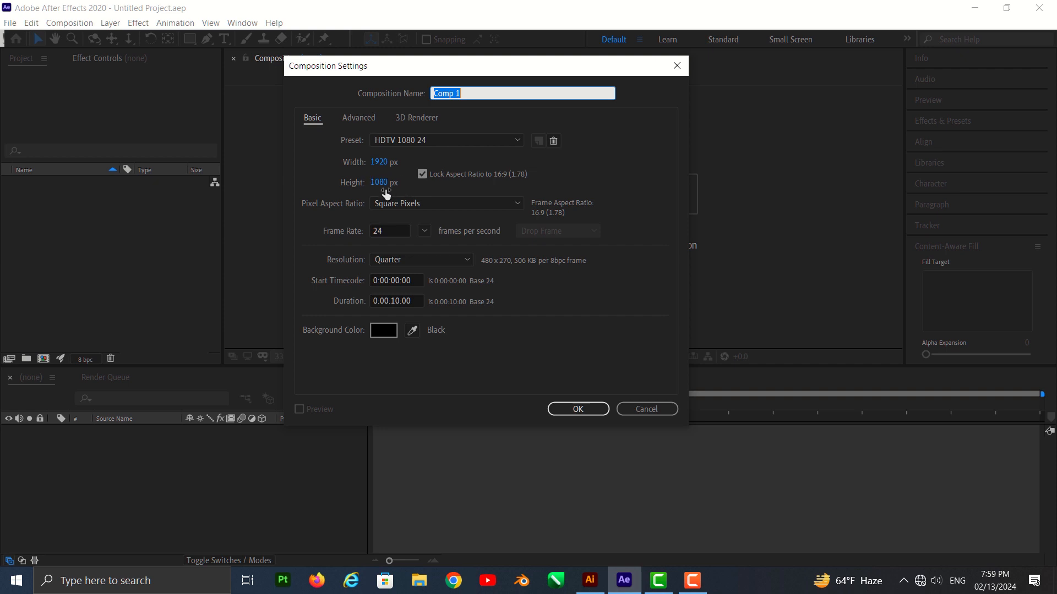
pyautogui.click(422, 175)
pyautogui.click(379, 162)
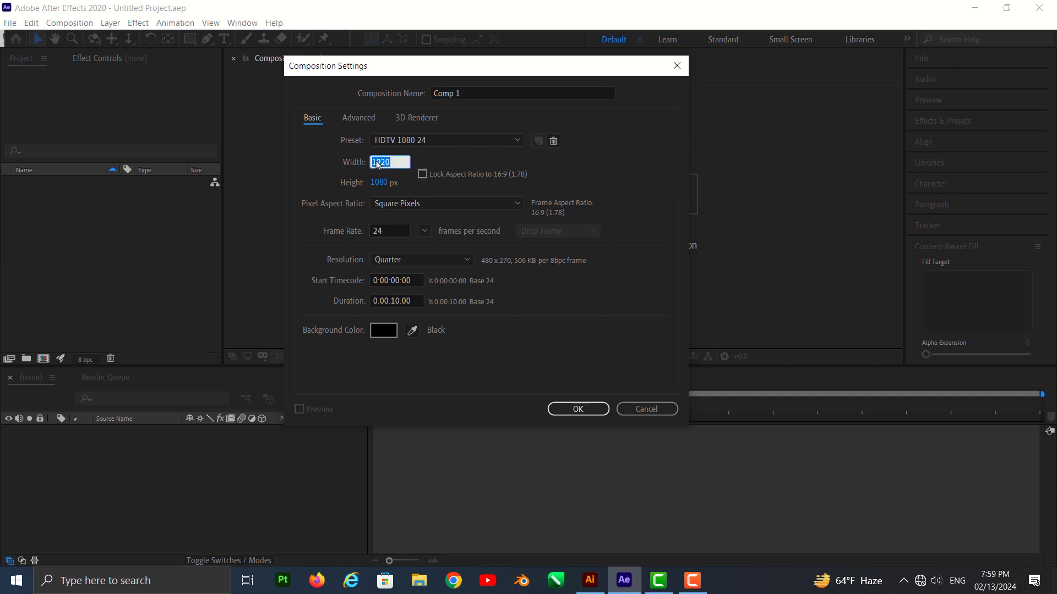
pyautogui.write('500')
pyautogui.press('Tab')
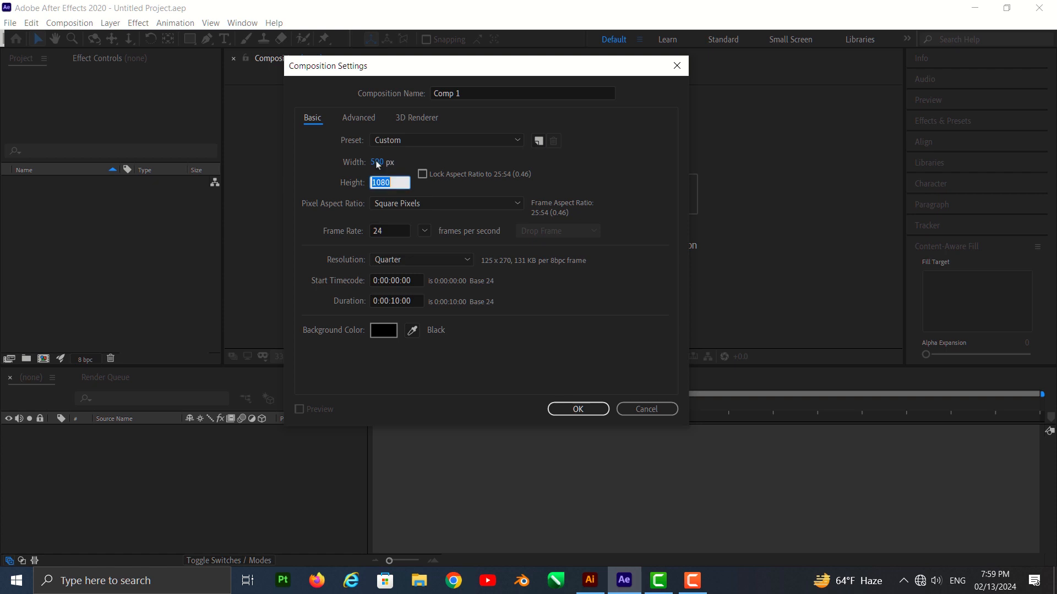
pyautogui.write('500')
pyautogui.click(567, 409)
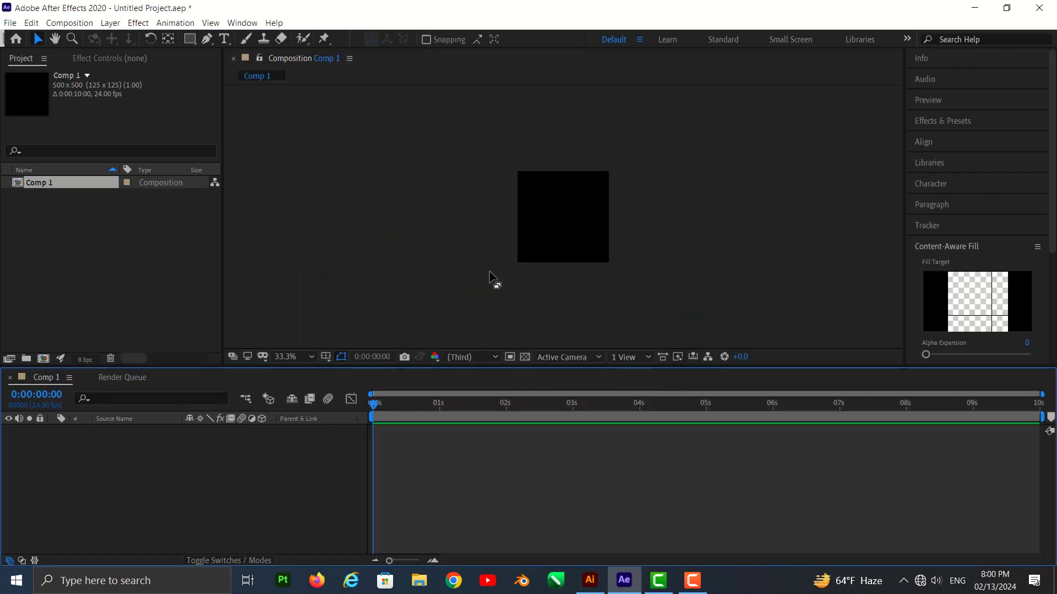
pyautogui.scroll(2, 619, 259)
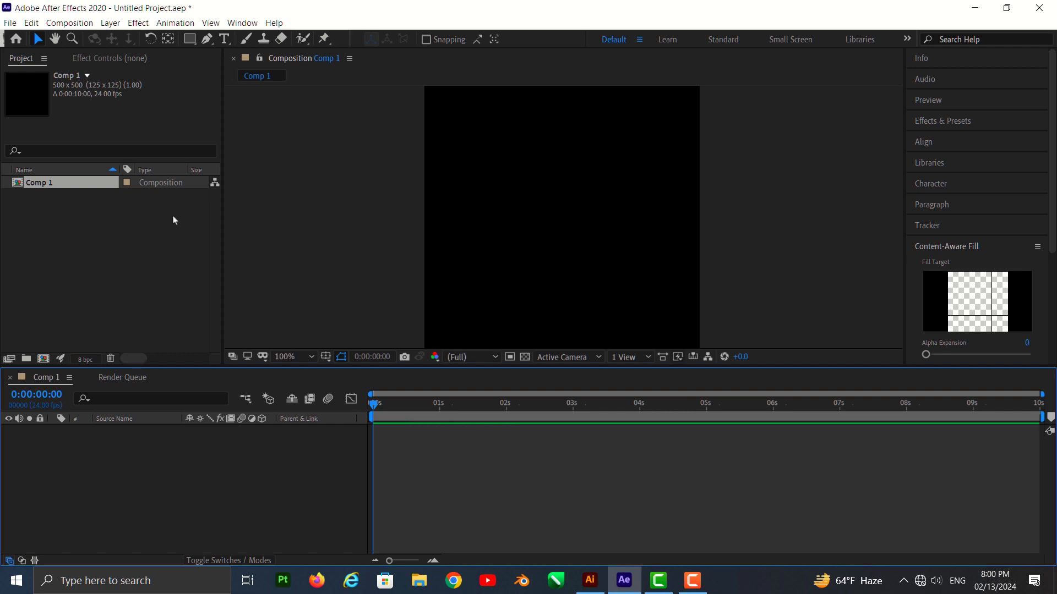
pyautogui.scroll(-2, 466, 234)
# Import Flower.ai from the Desktop as footage with merged layers and add it to the composition as a layer
pyautogui.click(99, 217)
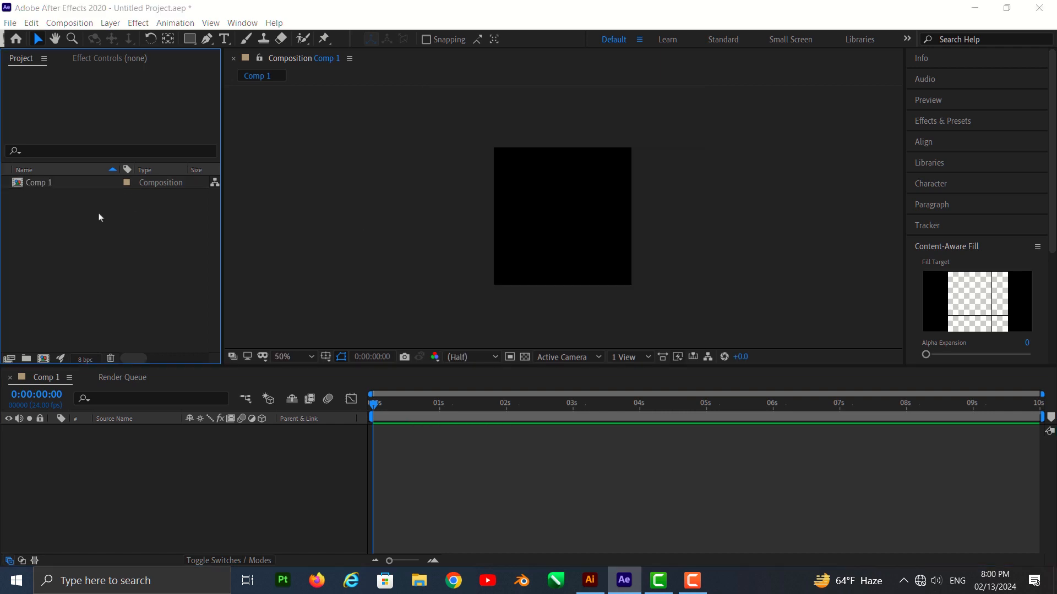
pyautogui.doubleClick(99, 217)
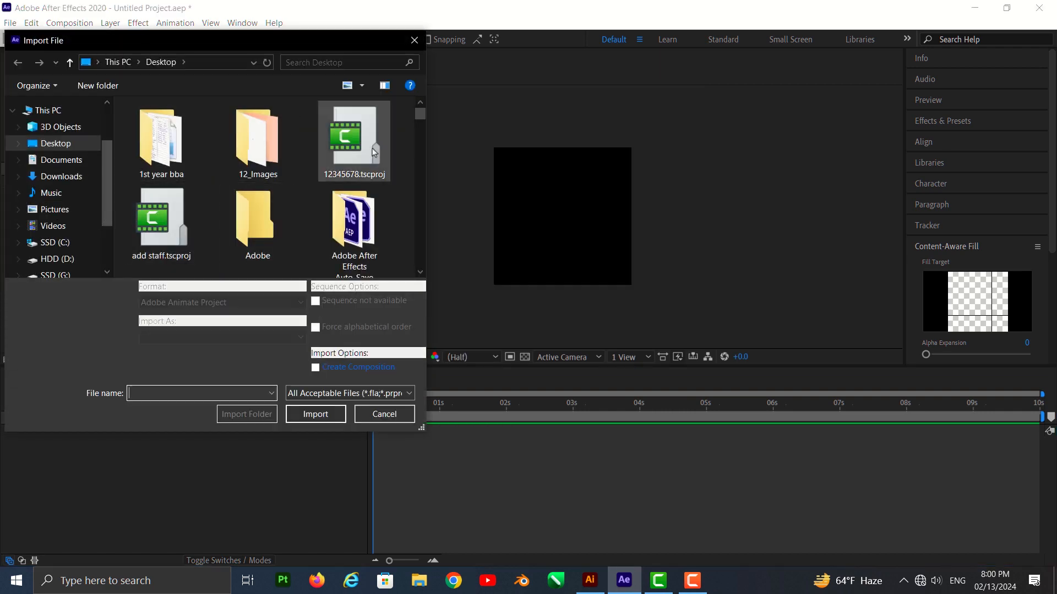
pyautogui.moveTo(420, 123); pyautogui.dragTo(419, 193)
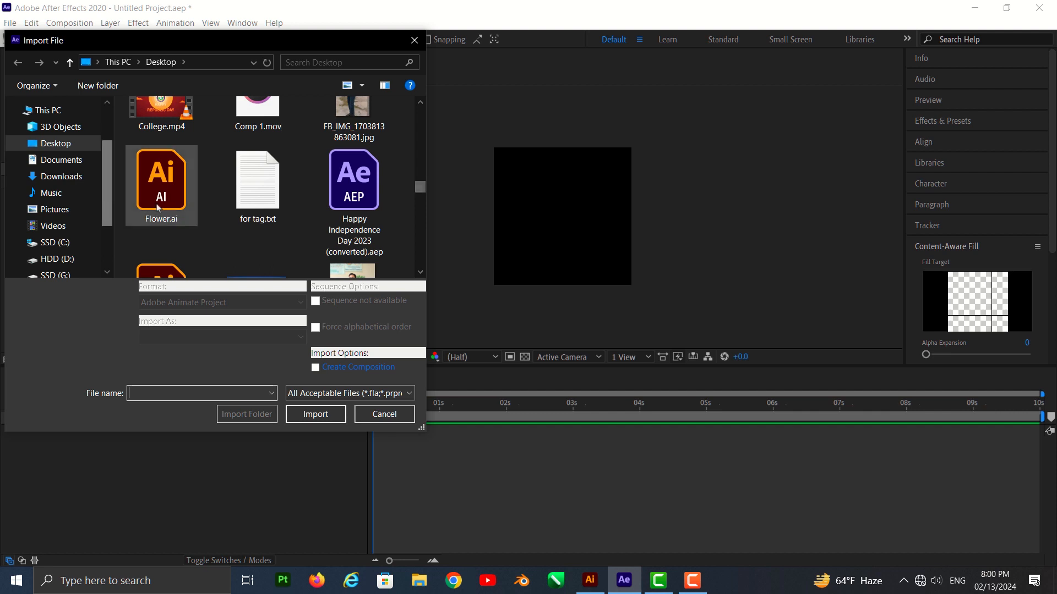
pyautogui.click(161, 182)
pyautogui.click(313, 413)
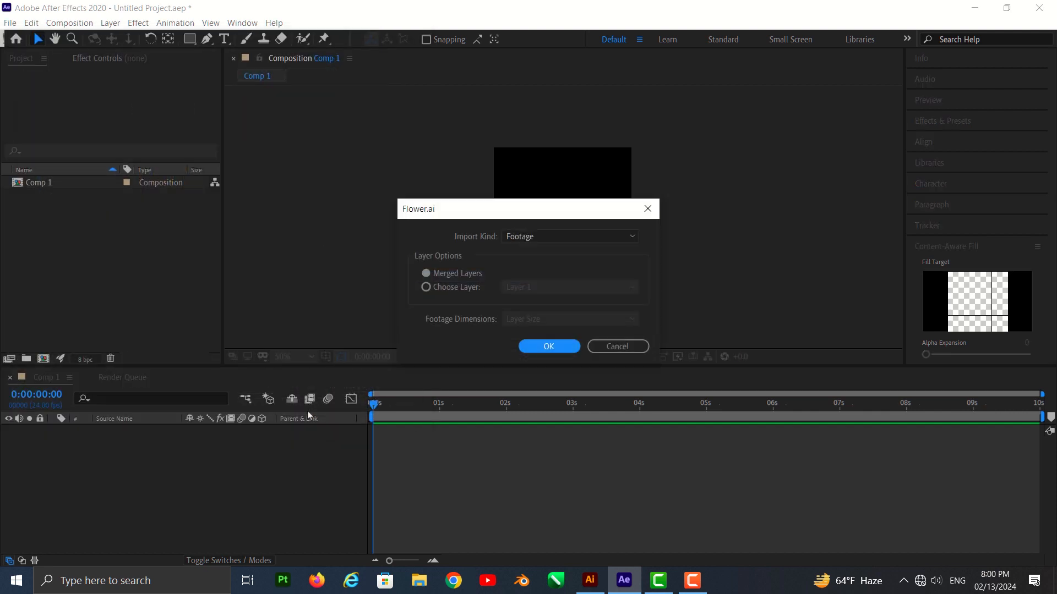
pyautogui.click(548, 347)
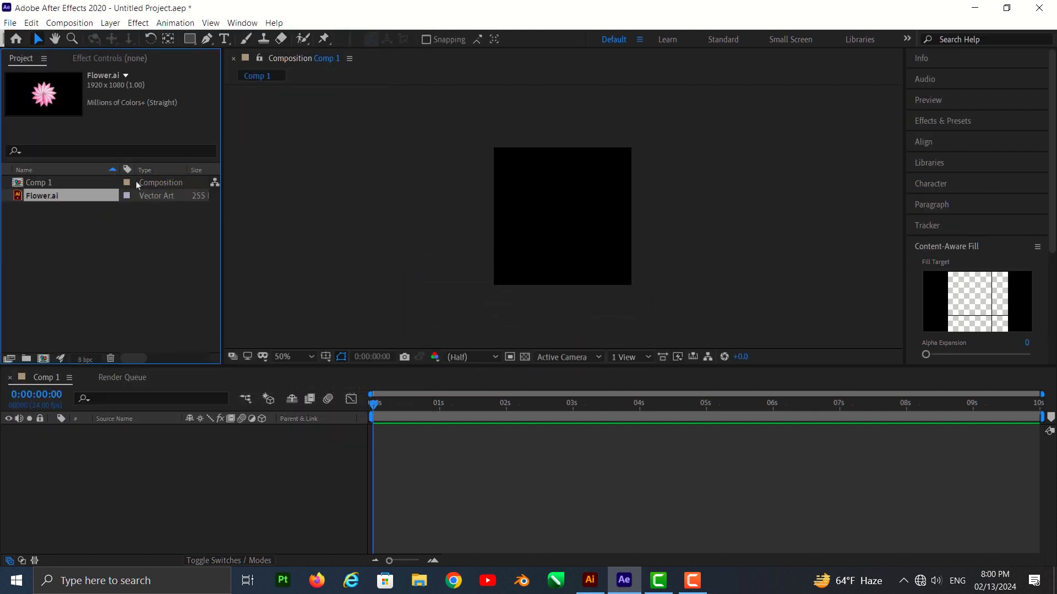
pyautogui.moveTo(50, 200); pyautogui.dragTo(127, 435)
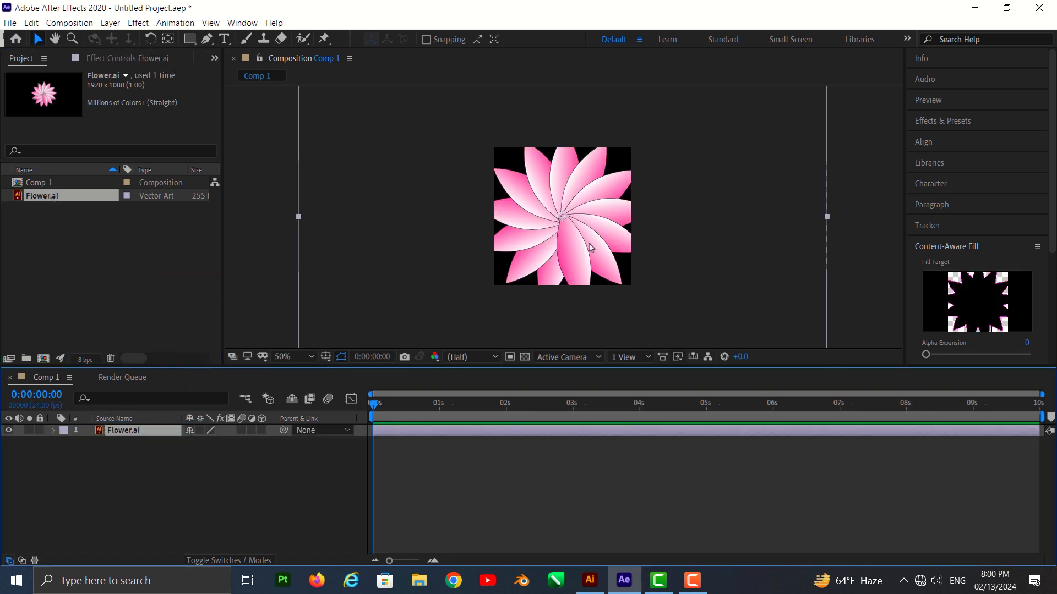
# Scale the flower layer down uniformly to 43%
pyautogui.scroll(-4, 771, 280)
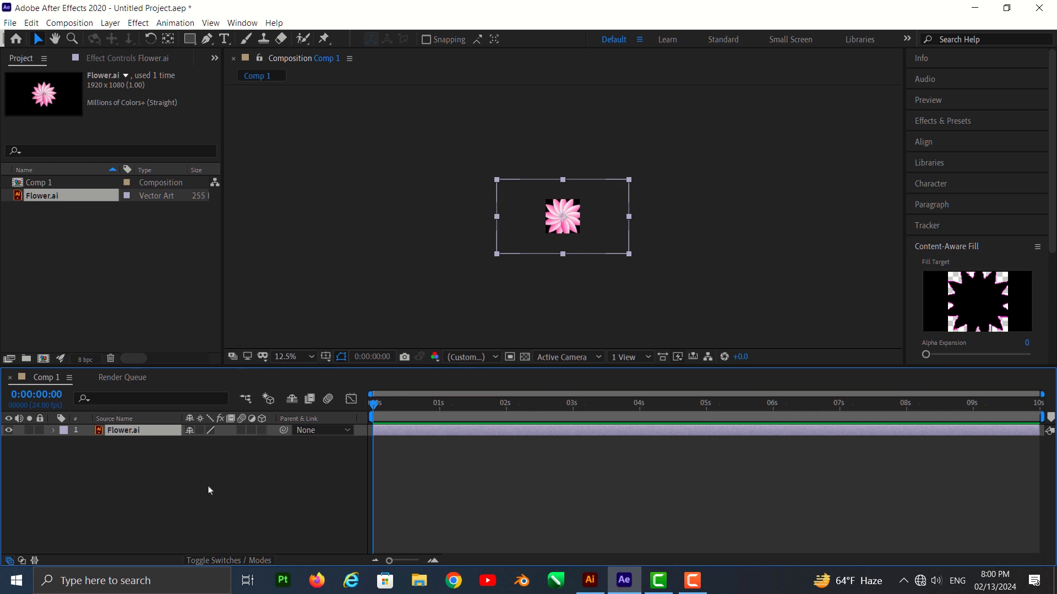
pyautogui.press('s')
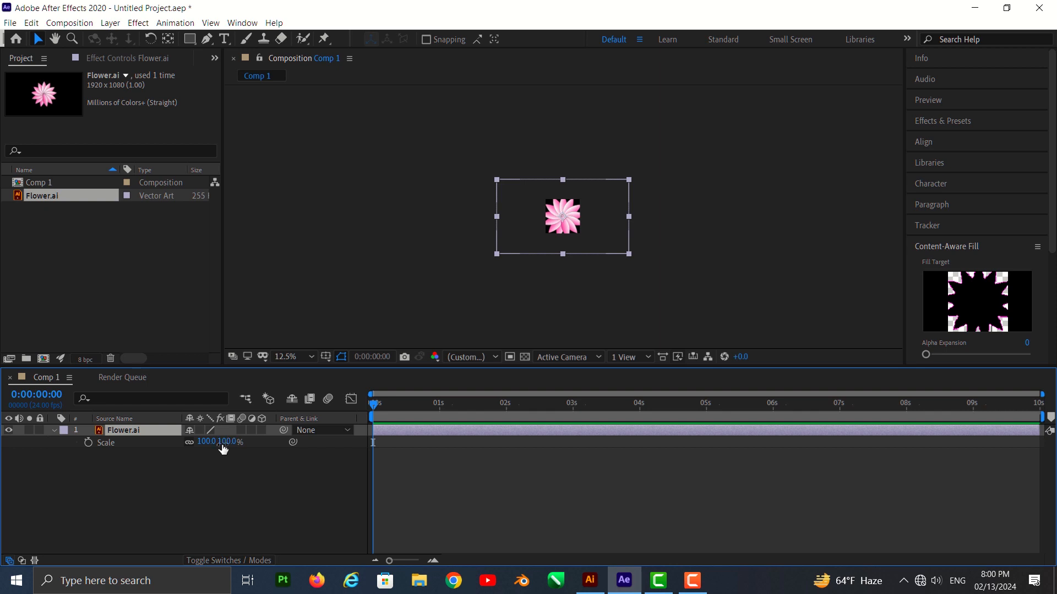
pyautogui.moveTo(223, 444); pyautogui.dragTo(192, 454)
pyautogui.scroll(3, 618, 207)
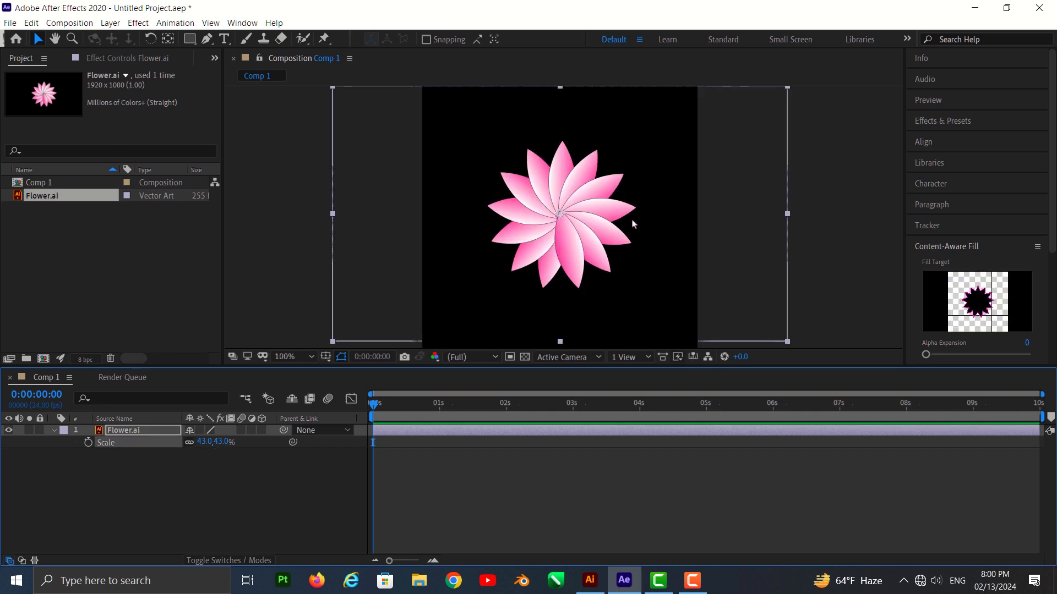
pyautogui.moveTo(675, 215); pyautogui.dragTo(636, 223)
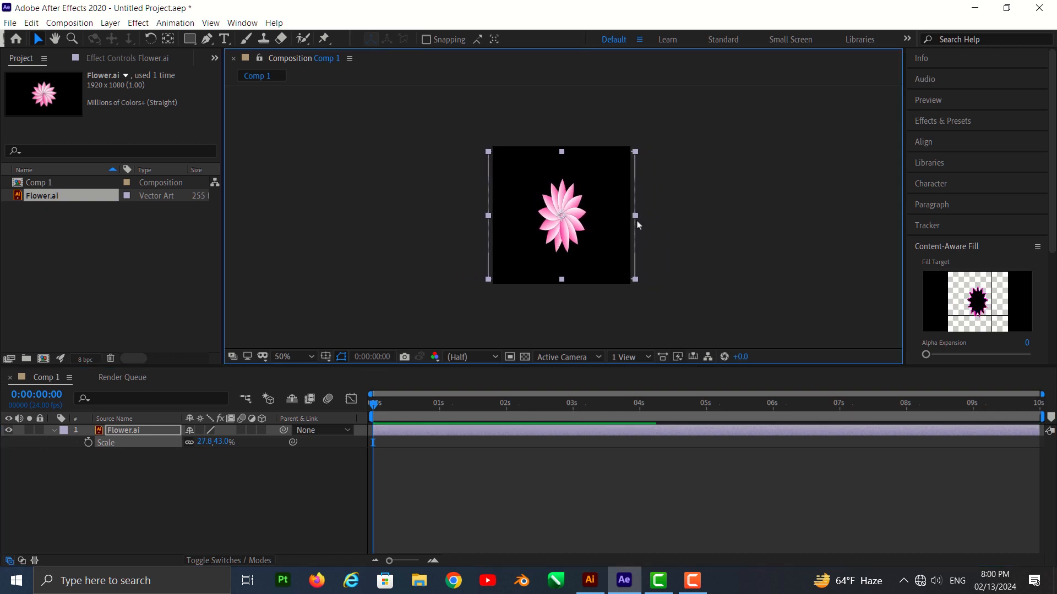
pyautogui.hotkey('ctrl', 'z')
pyautogui.click(729, 248)
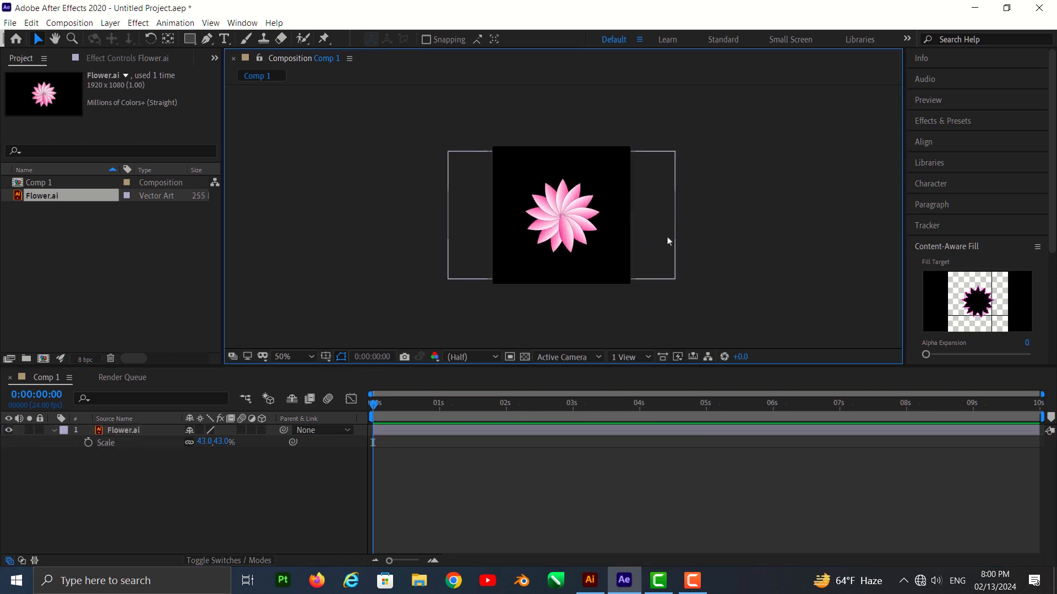
# Animate the flower layer's rotation with keyframes from 0° at the start to one full turn at 2 seconds
pyautogui.click(615, 230)
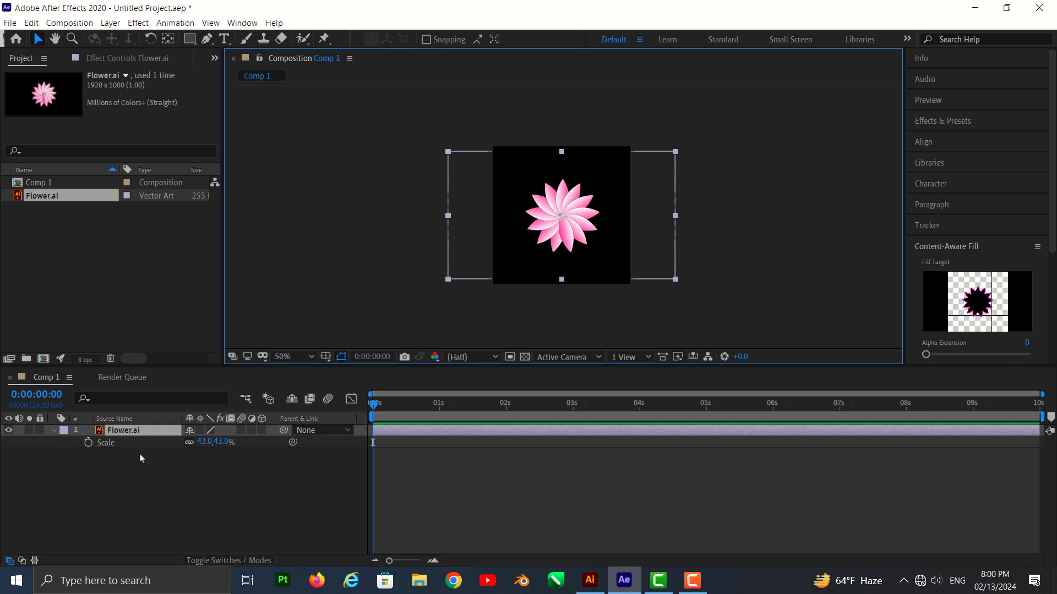
pyautogui.press('r')
pyautogui.click(88, 443)
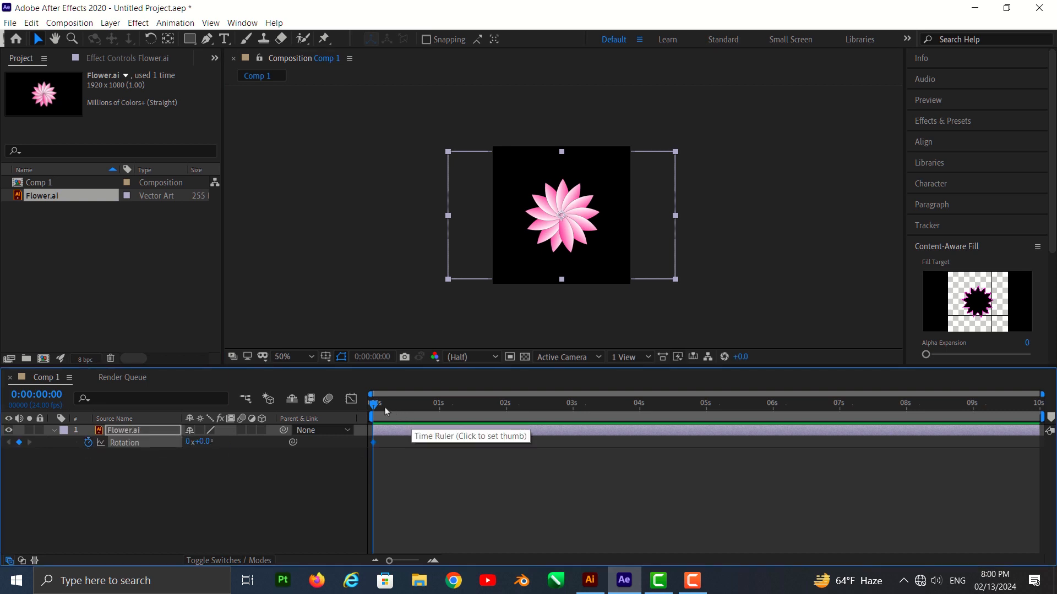
pyautogui.moveTo(374, 407); pyautogui.dragTo(505, 405)
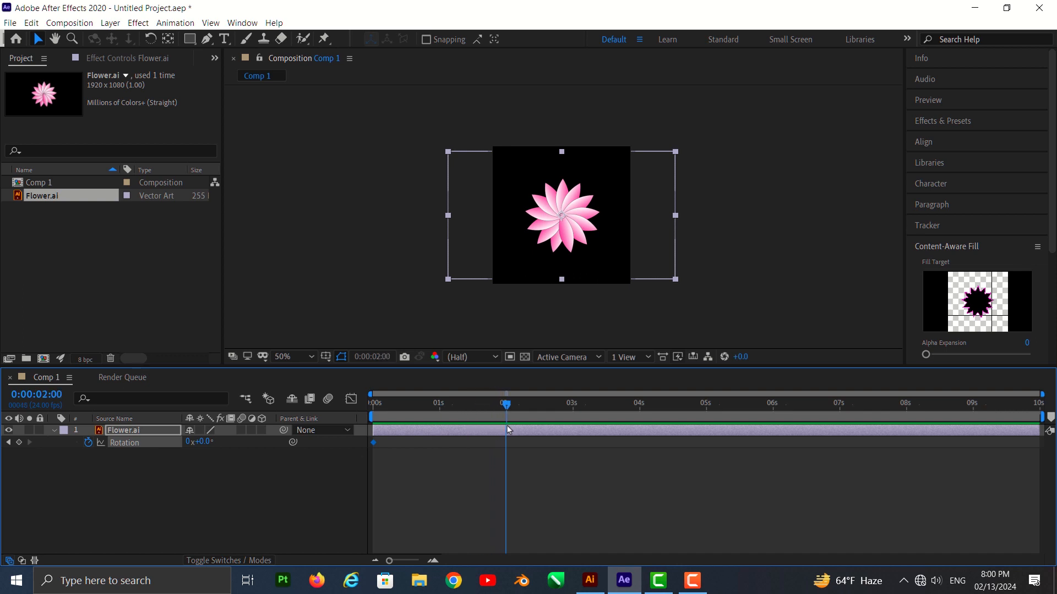
pyautogui.click(187, 442)
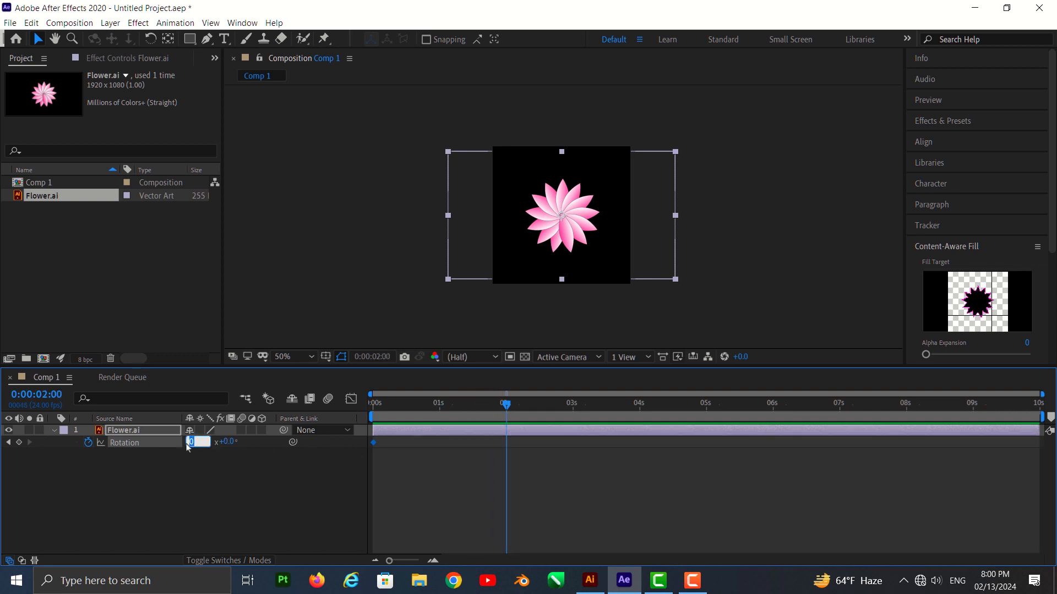
pyautogui.write('1')
pyautogui.press('Return')
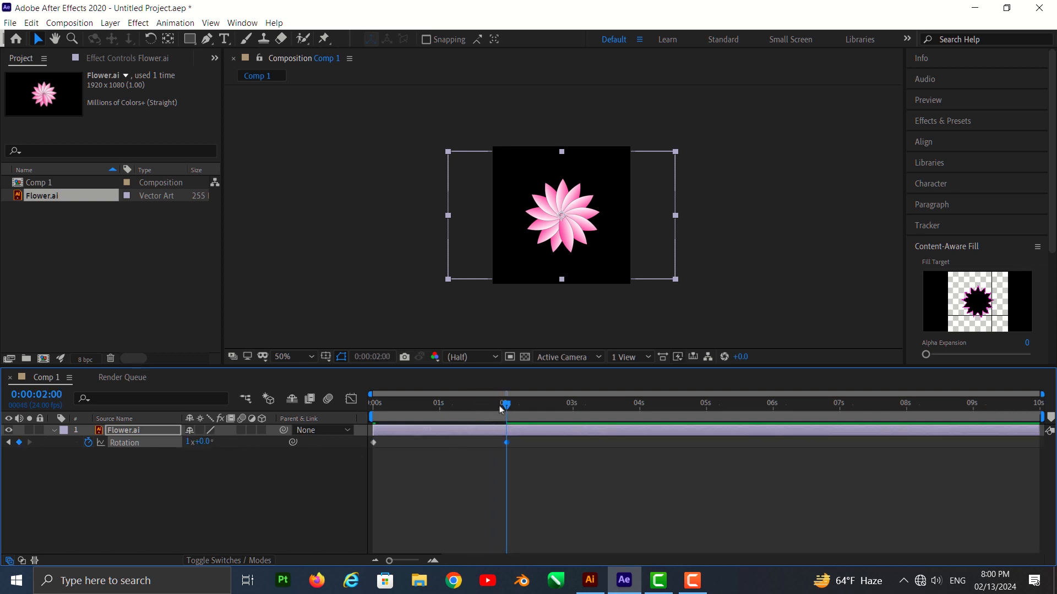
# Preview the full-turn rotation from the start of the timeline
pyautogui.moveTo(506, 407); pyautogui.dragTo(372, 427)
pyautogui.press('space')
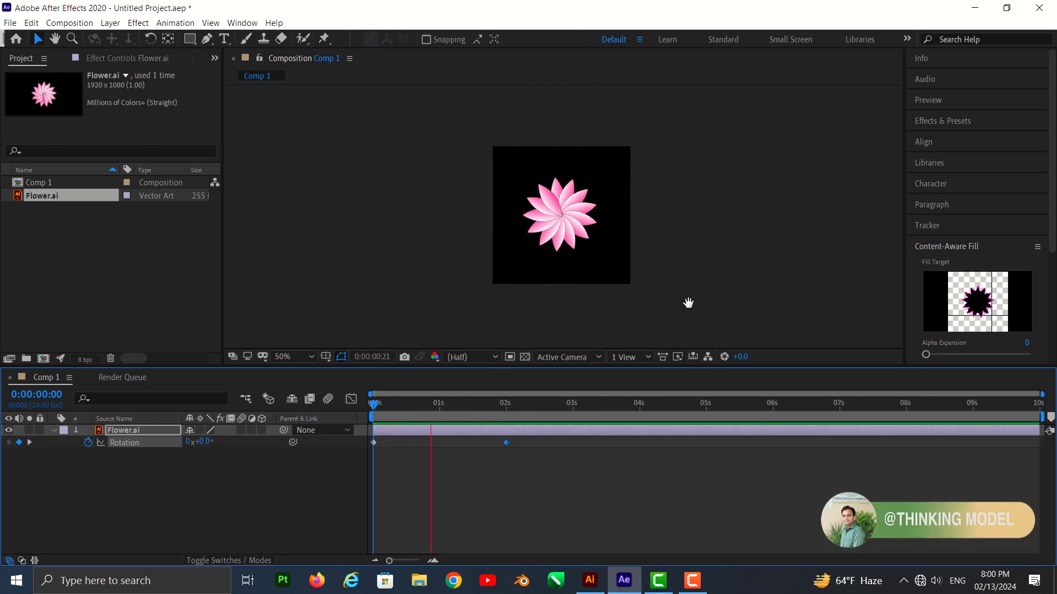
pyautogui.press('space')
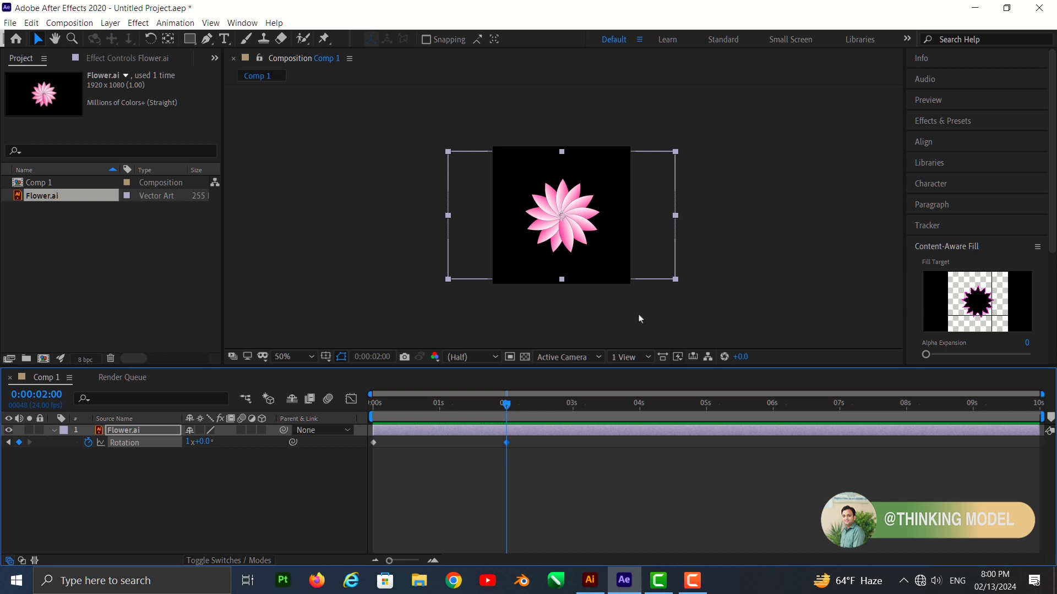
# Set the rotation keyframe at 2 seconds to 0 full turns plus 180°
pyautogui.click(189, 442)
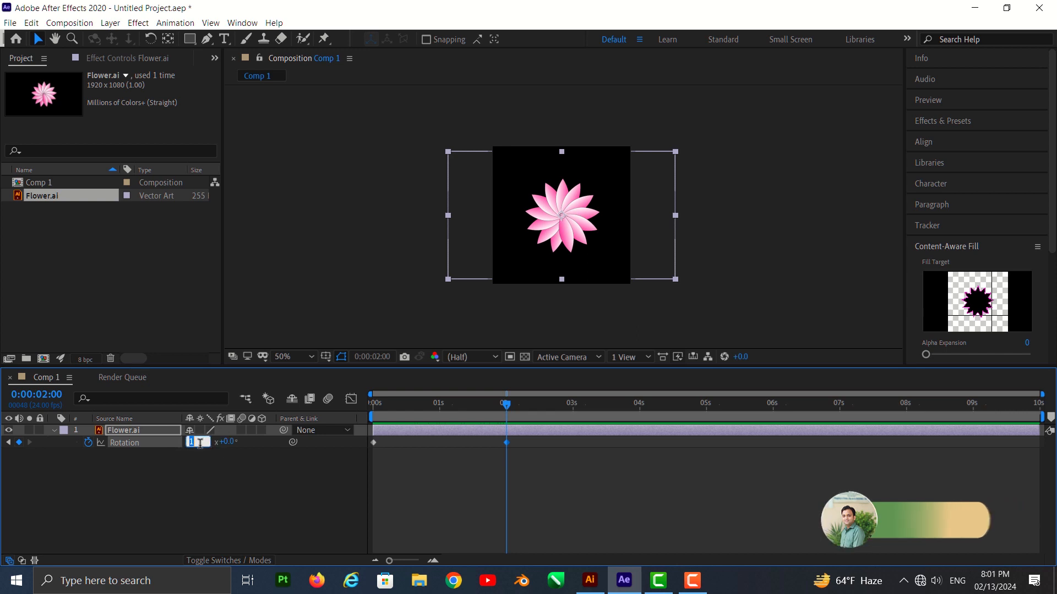
pyautogui.write('0')
pyautogui.click(235, 467)
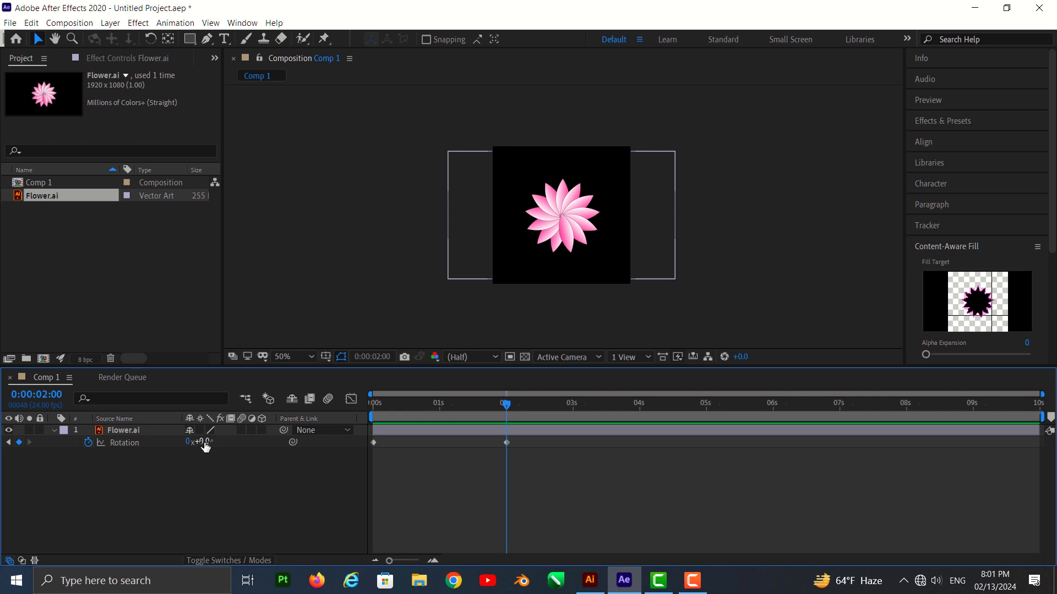
pyautogui.click(205, 444)
pyautogui.write('180')
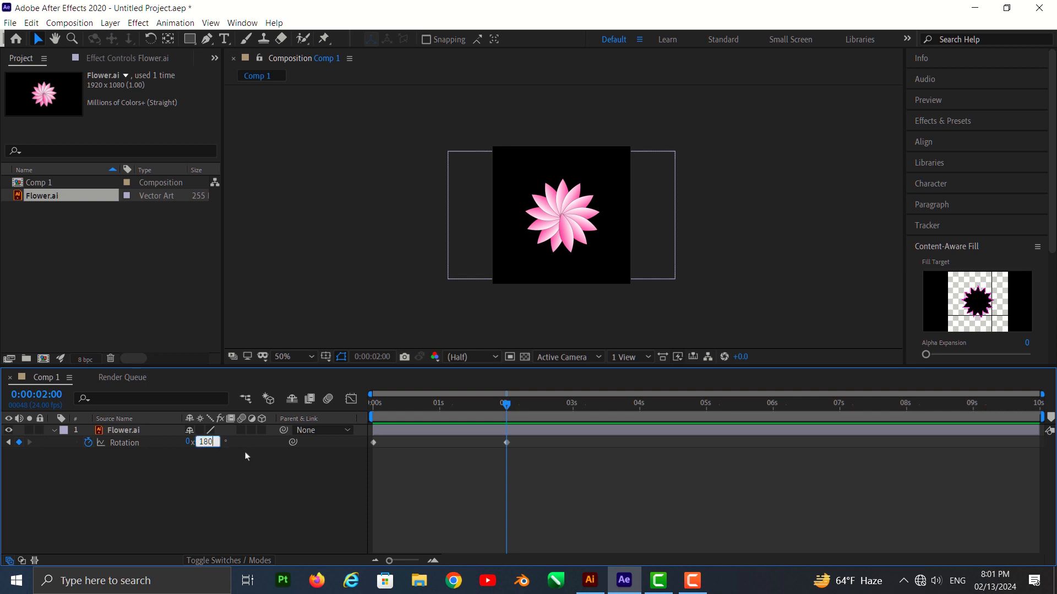
pyautogui.press('Return')
# Preview the half-turn rotation from the start of the timeline
pyautogui.moveTo(508, 405); pyautogui.dragTo(367, 426)
pyautogui.press('space')
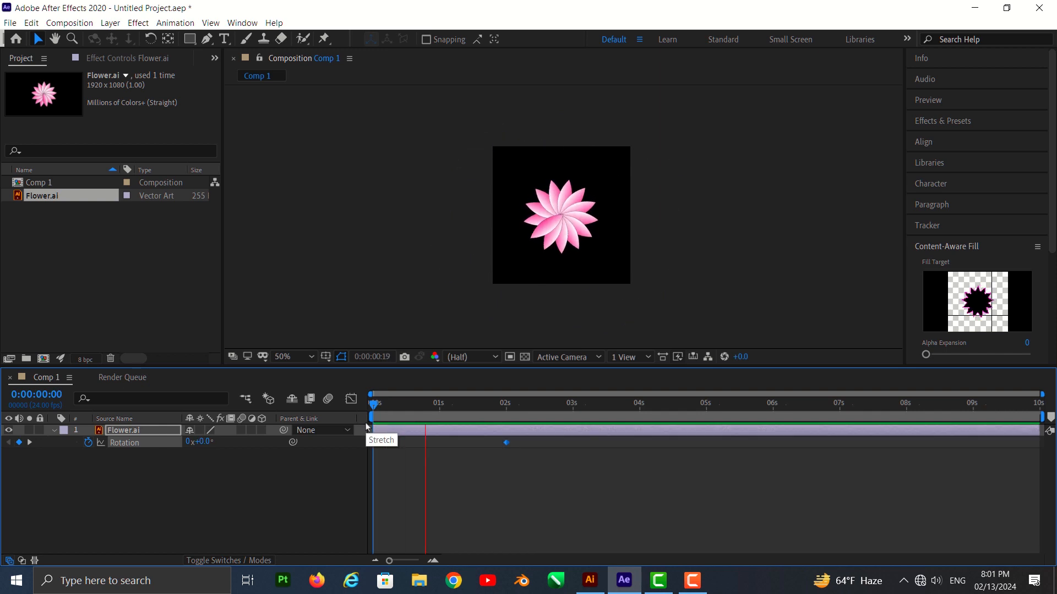
pyautogui.press('space')
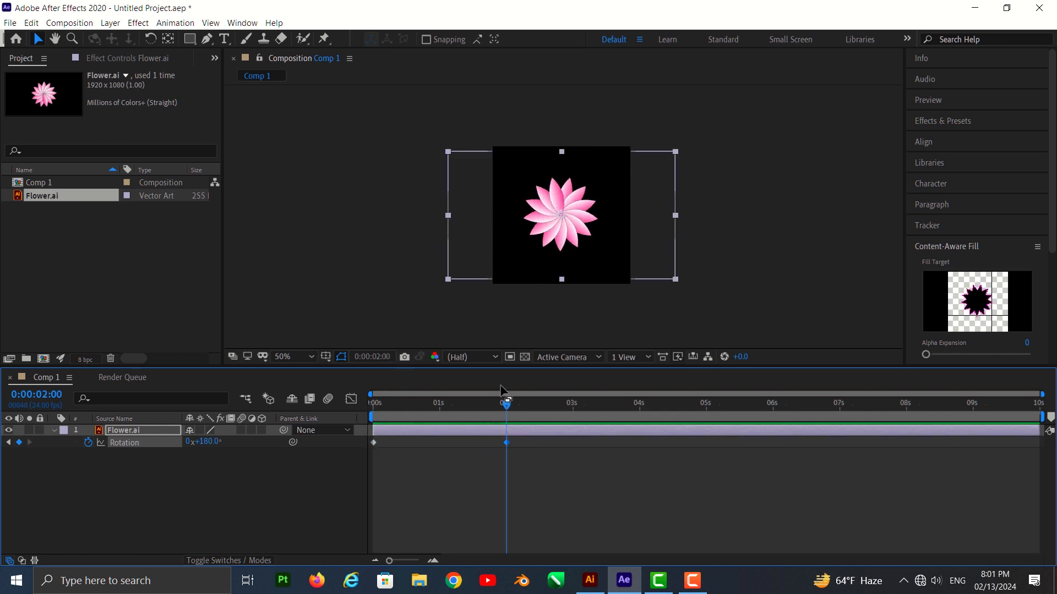
# Set the end of the work area at 2 seconds and preview the animation from the start
pyautogui.press('n')
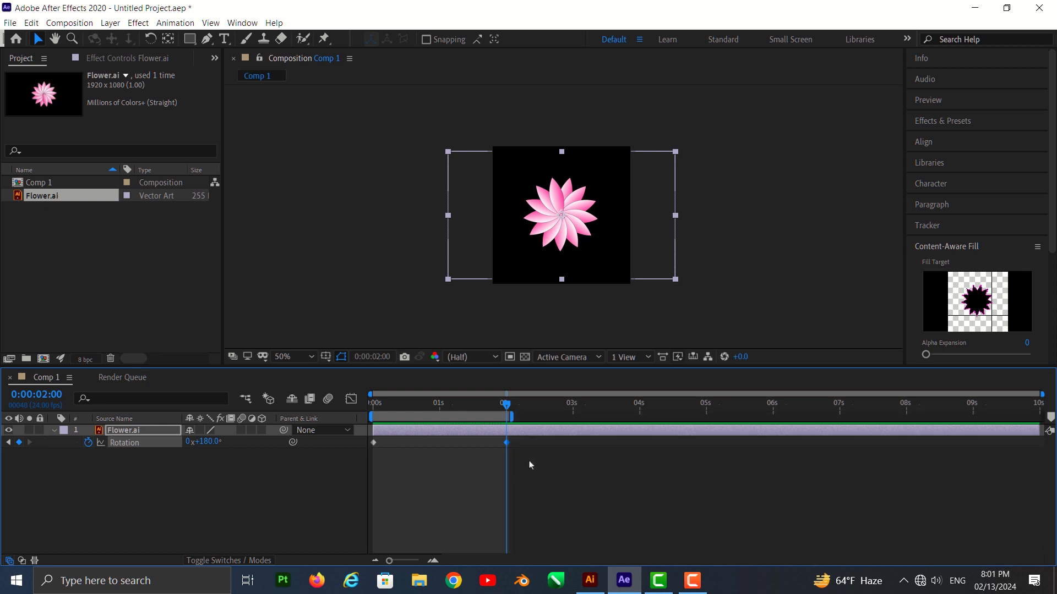
pyautogui.moveTo(507, 406); pyautogui.dragTo(509, 433)
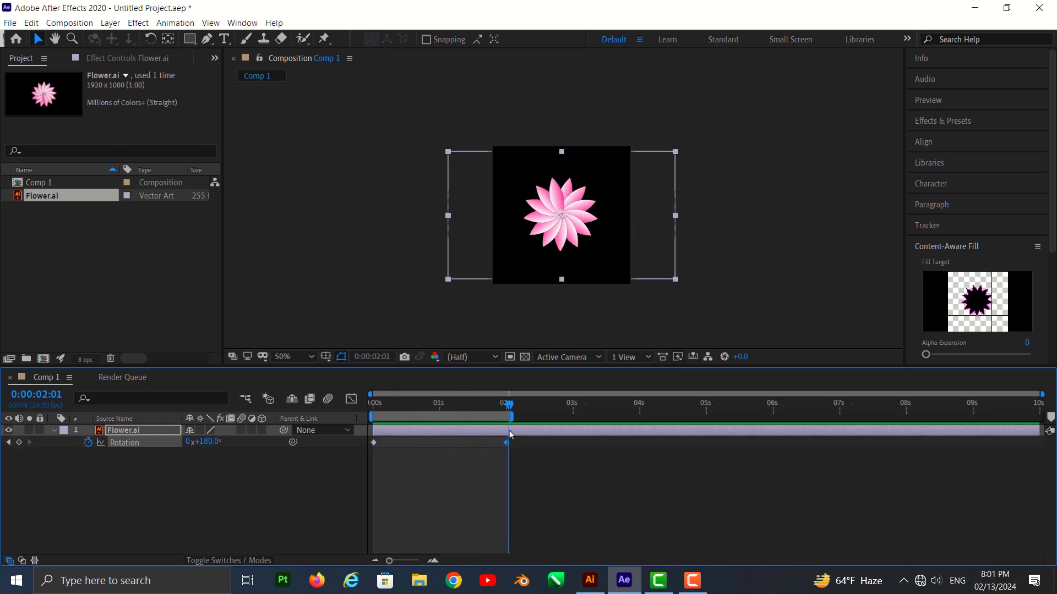
pyautogui.press('space')
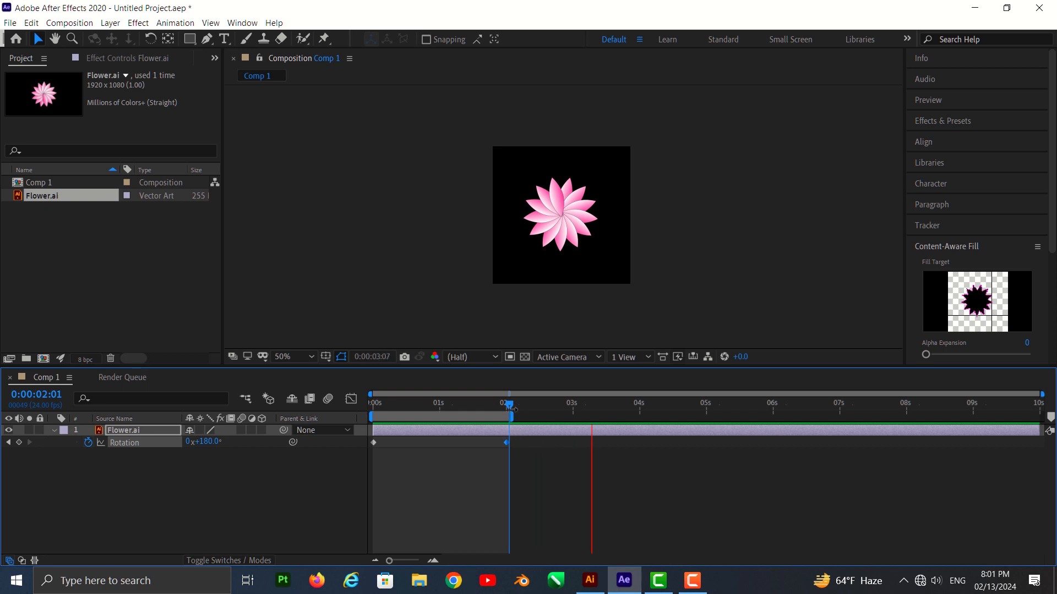
pyautogui.press('space')
pyautogui.moveTo(511, 407); pyautogui.dragTo(370, 417)
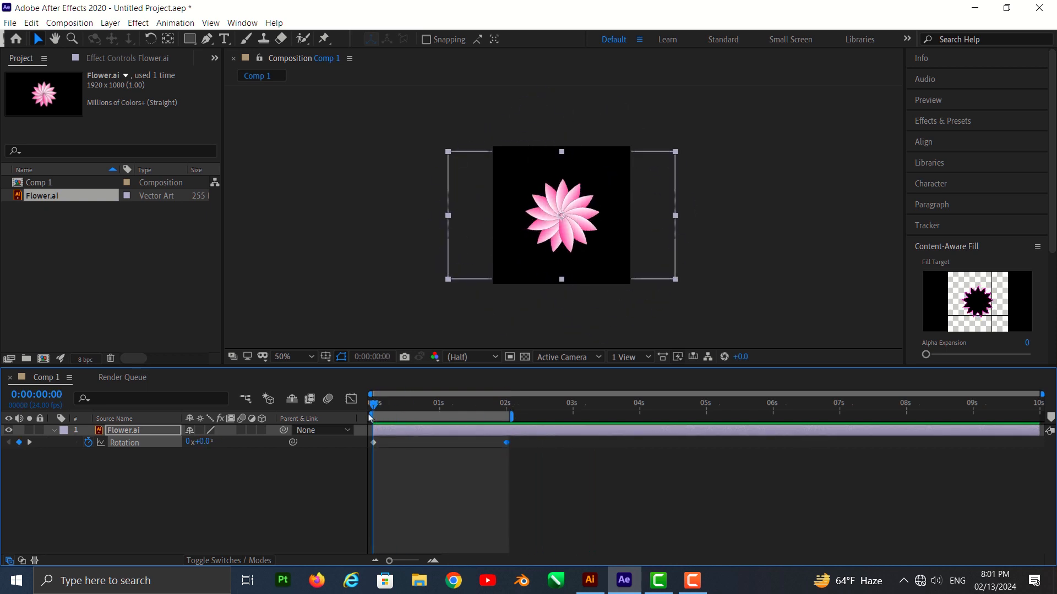
pyautogui.press('space')
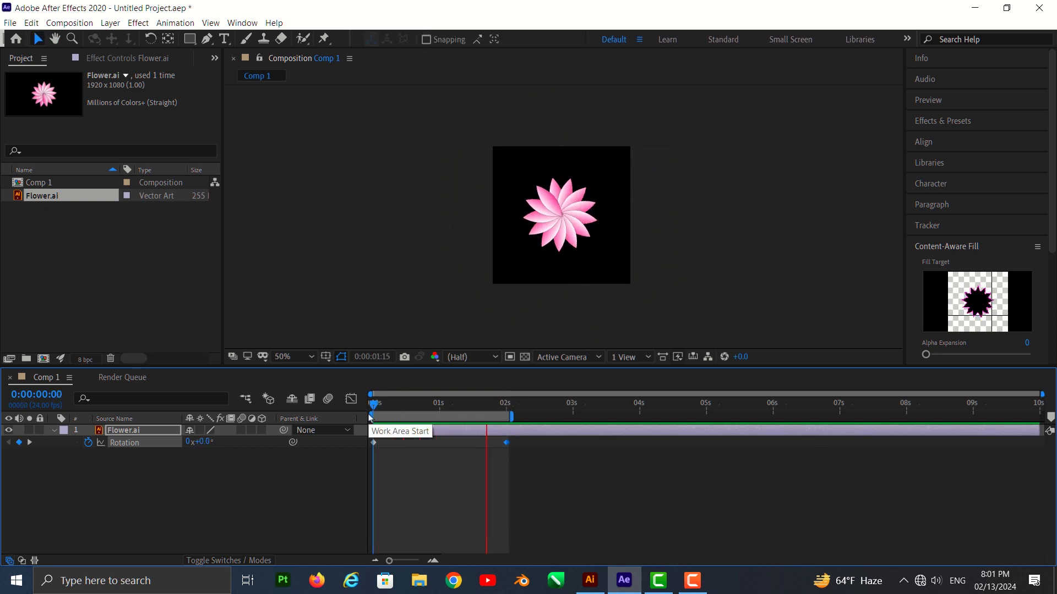
pyautogui.press('space')
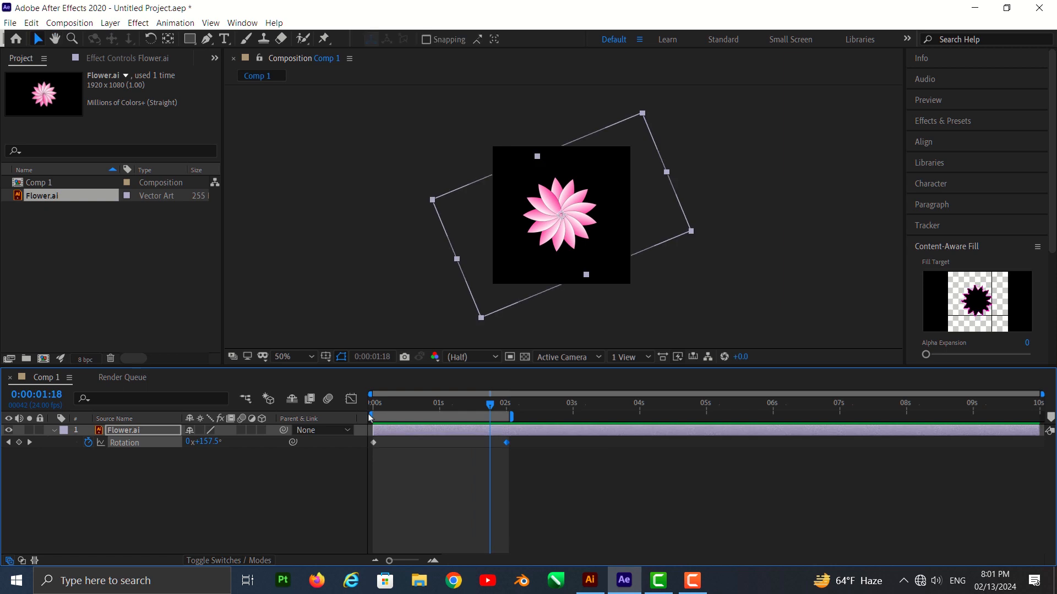
# Deselect the flower layer and add Comp 1 to the Adobe Media Encoder queue
pyautogui.click(690, 293)
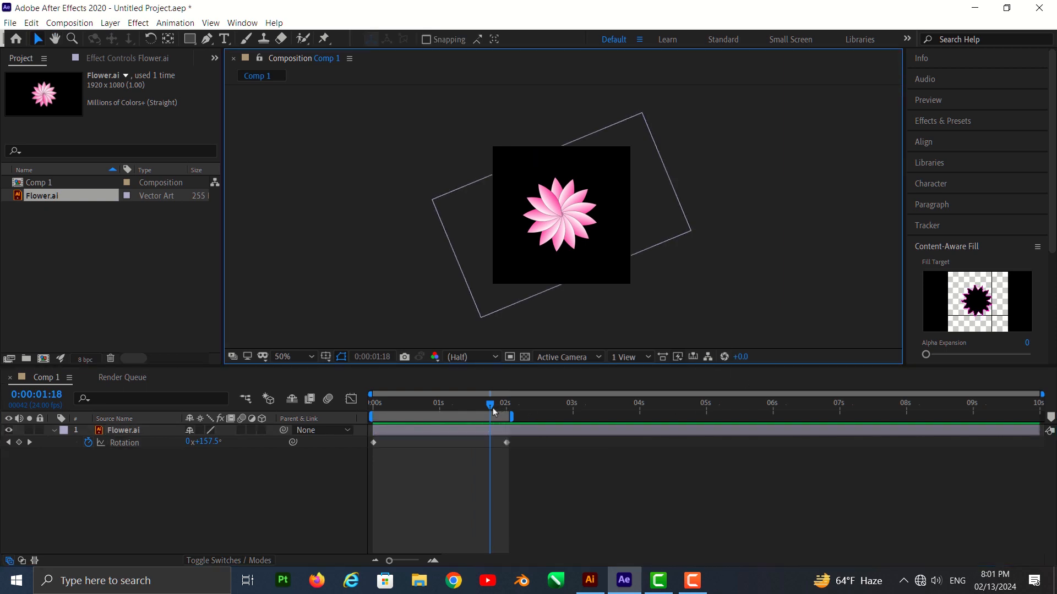
pyautogui.moveTo(493, 410); pyautogui.dragTo(403, 407)
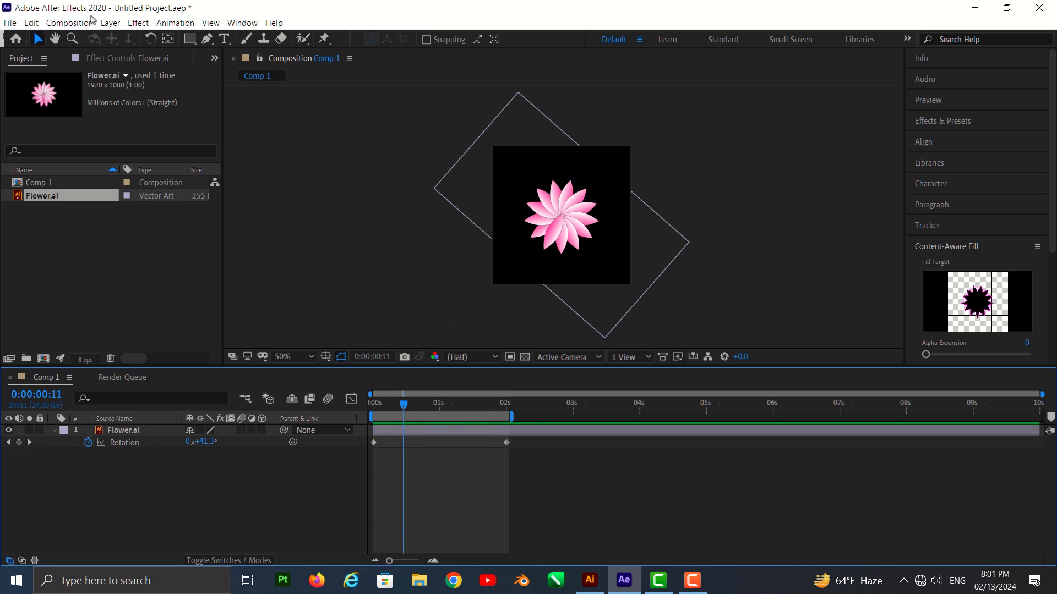
pyautogui.click(25, 25)
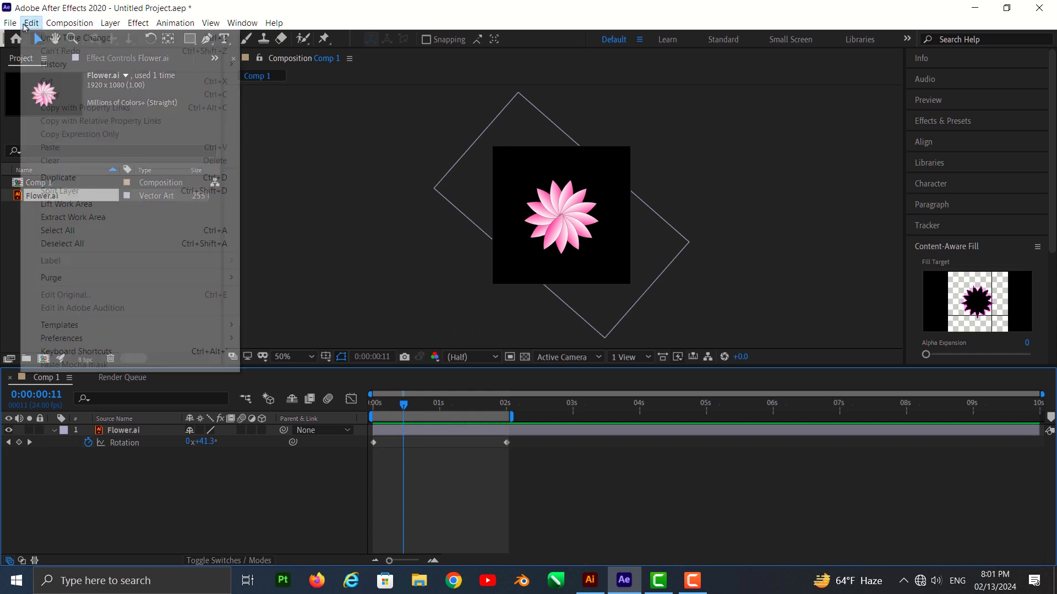
pyautogui.moveTo(69, 22)
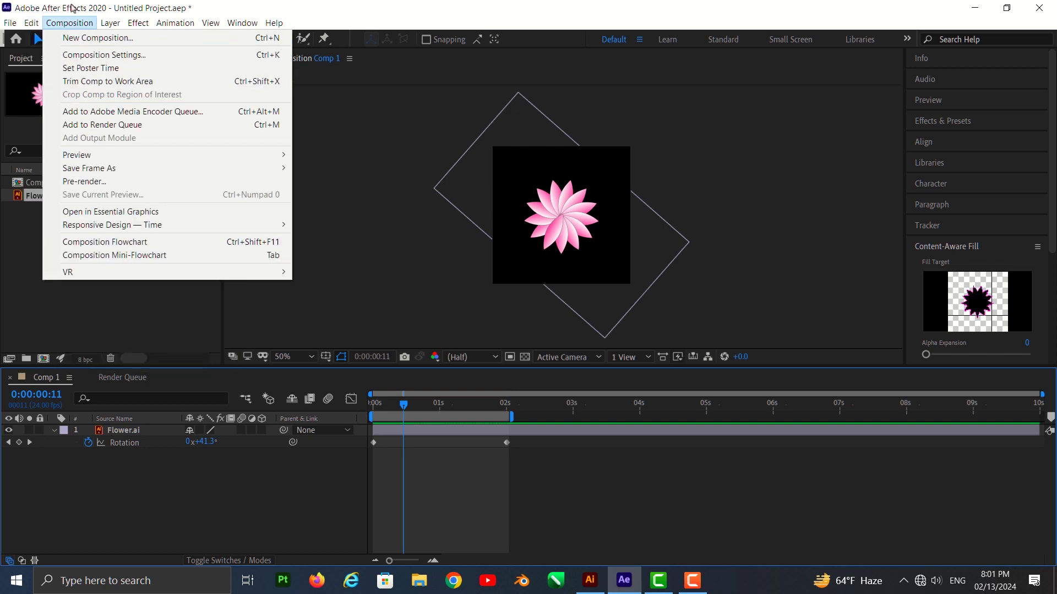
pyautogui.click(93, 112)
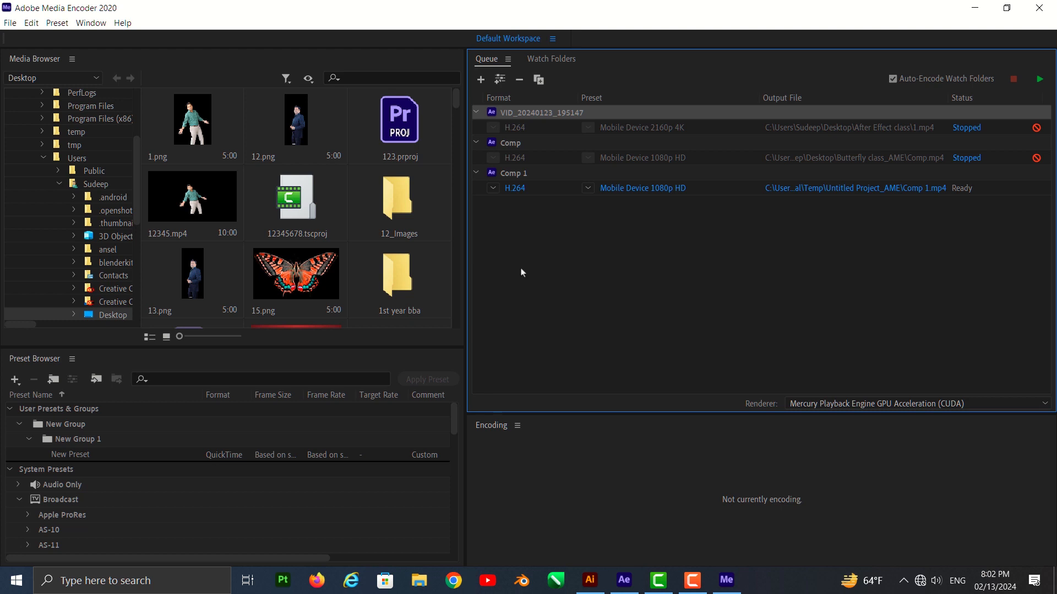
# Set Comp 1's export format to Animated GIF and its time interpolation to Frame Blending
pyautogui.click(520, 190)
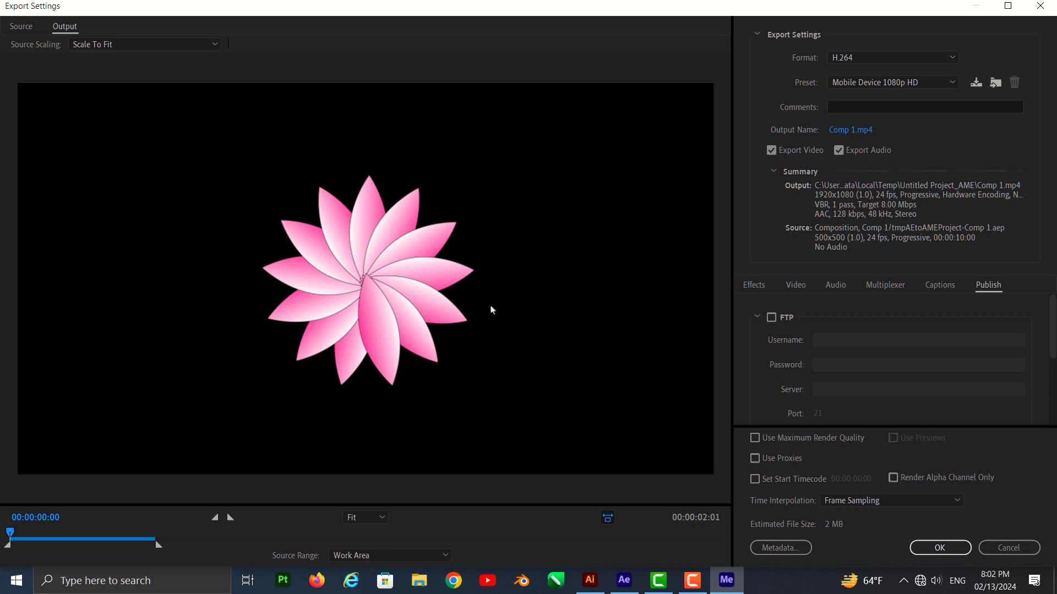
pyautogui.click(874, 58)
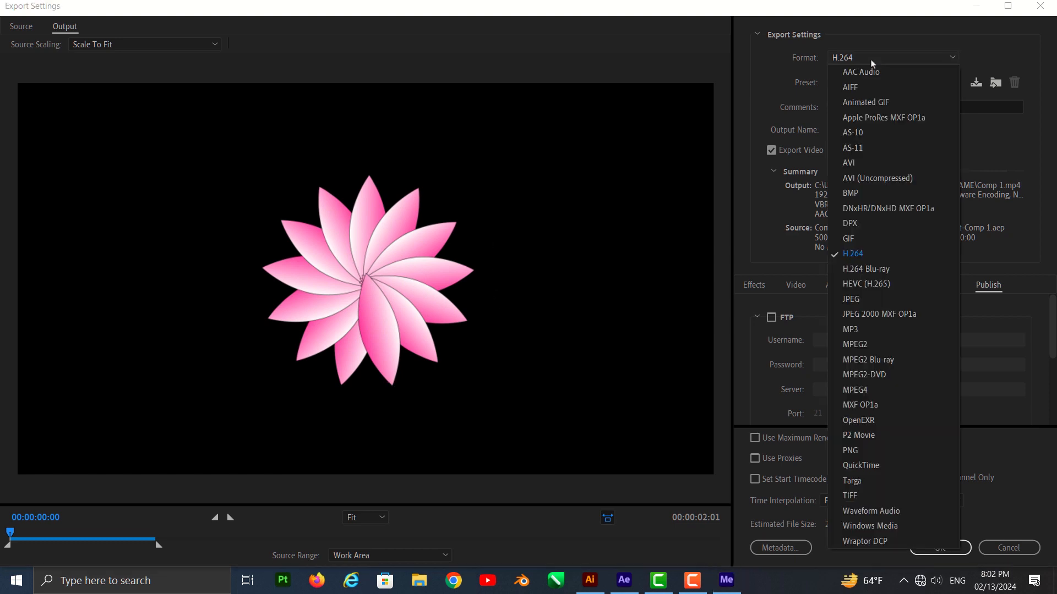
pyautogui.click(884, 103)
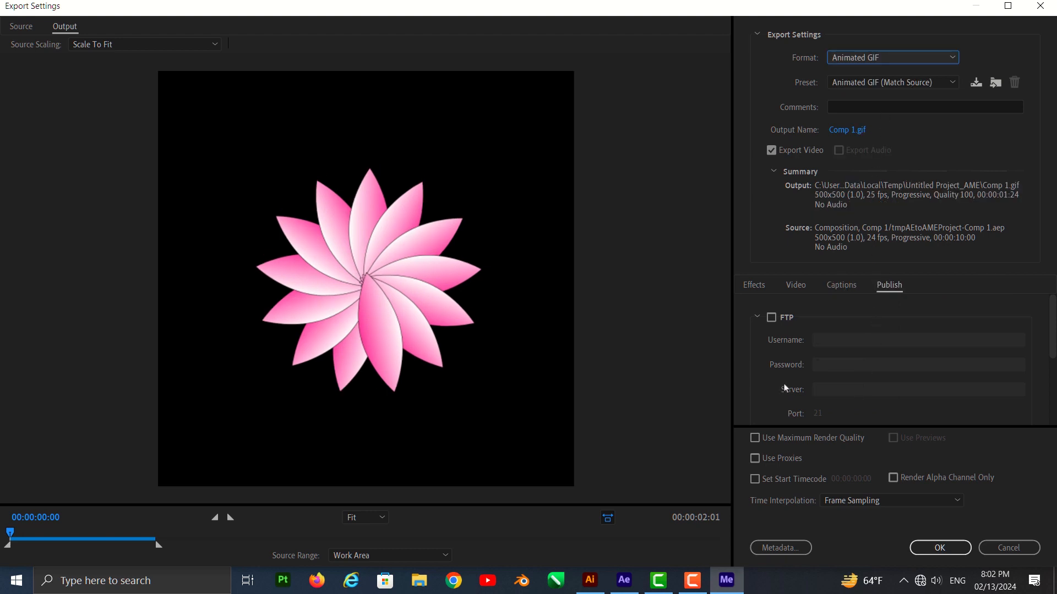
pyautogui.scroll(-2, 905, 500)
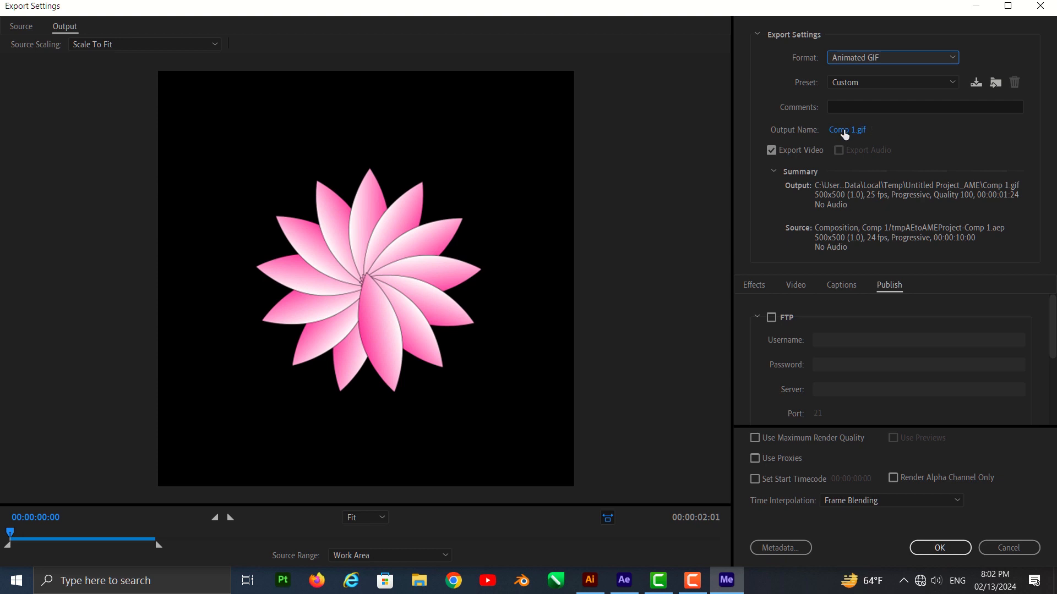
# Set the output to Comp 1.gif on the Desktop, accept the export settings and start encoding the queue
pyautogui.click(845, 132)
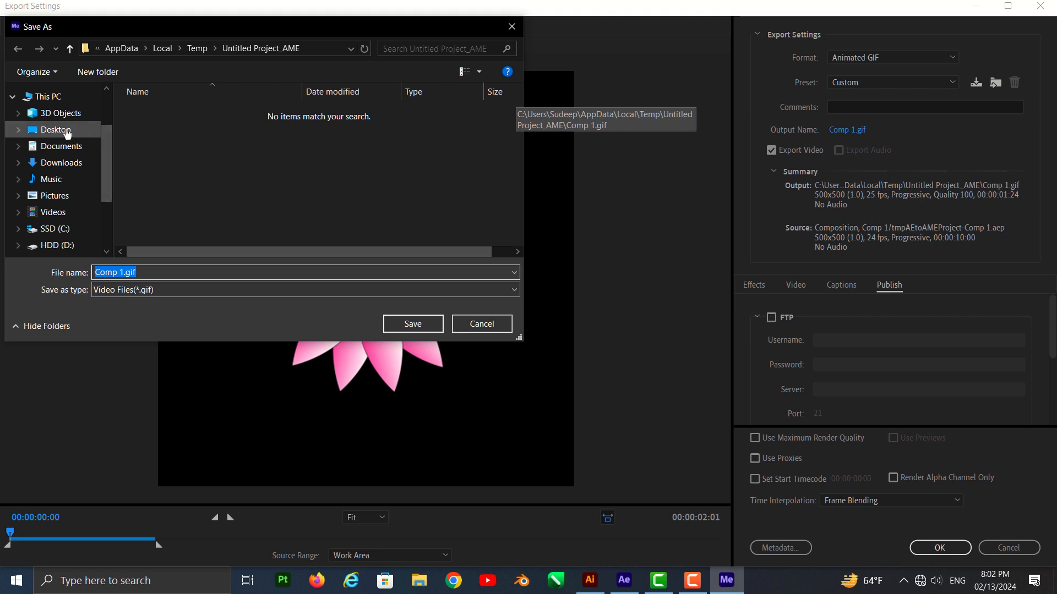
pyautogui.click(60, 130)
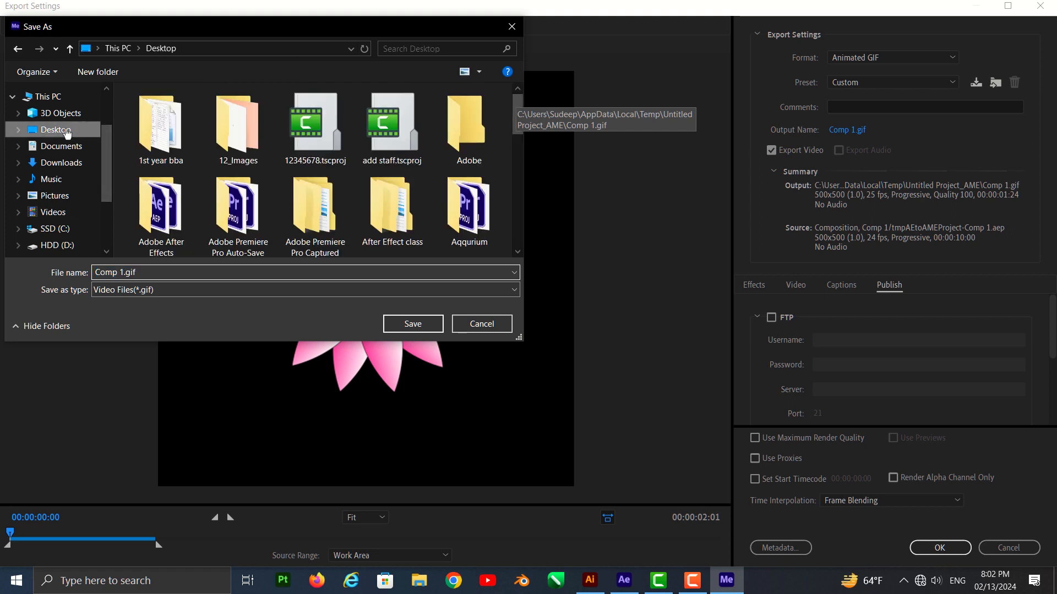
pyautogui.click(423, 330)
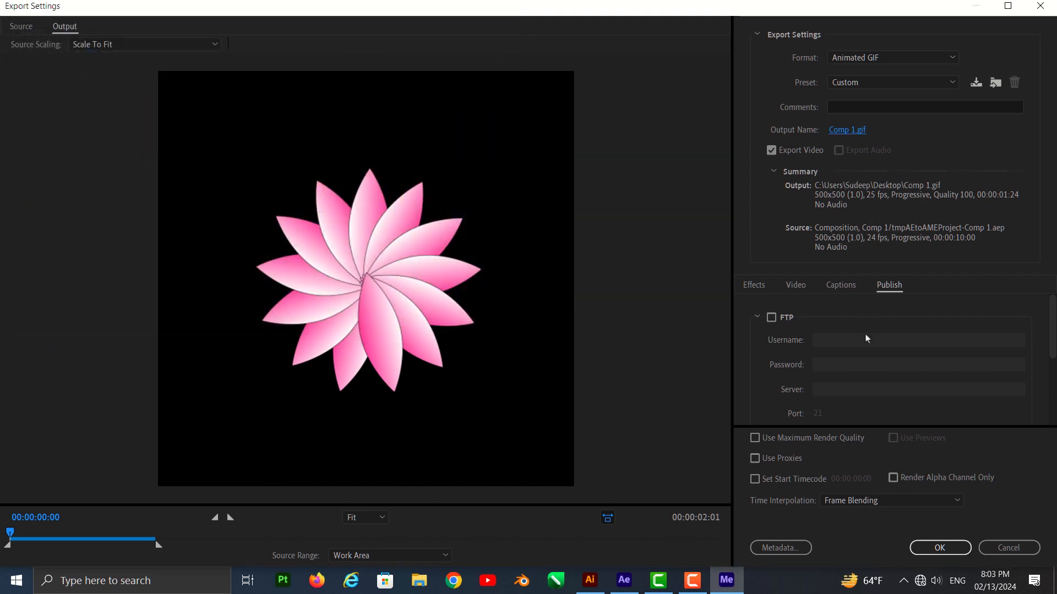
pyautogui.click(926, 558)
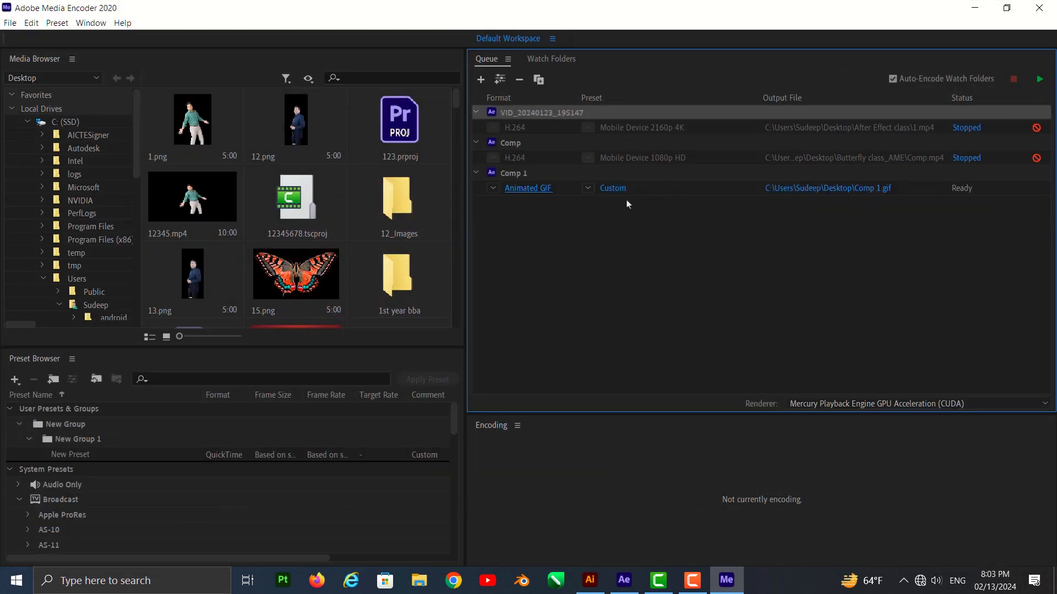
pyautogui.click(1038, 83)
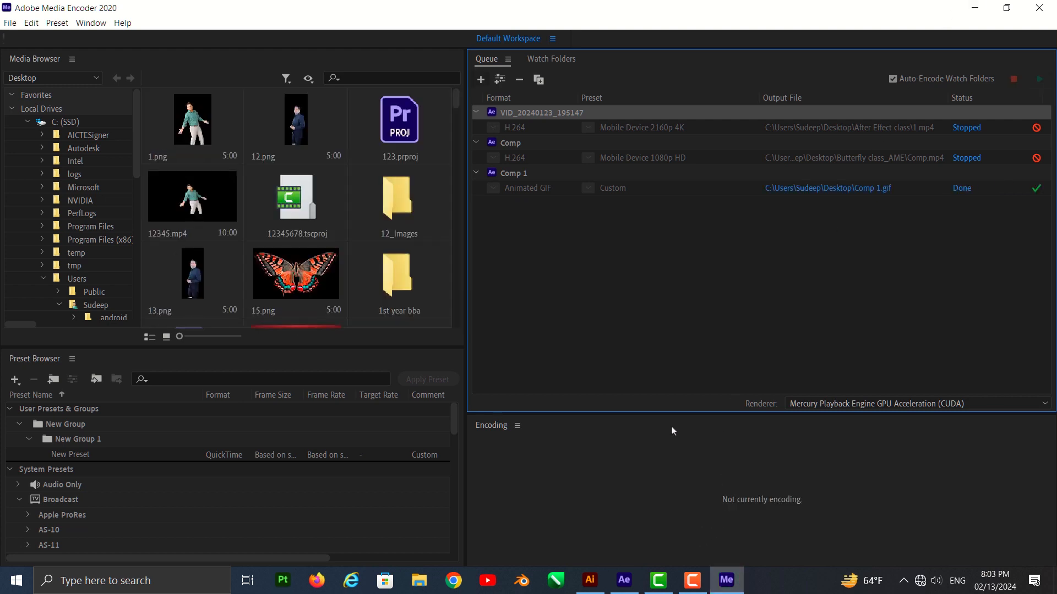
# Show the desktop, open Comp 1.gif in the image viewer to check the animation, and close the viewer
pyautogui.click(1054, 580)
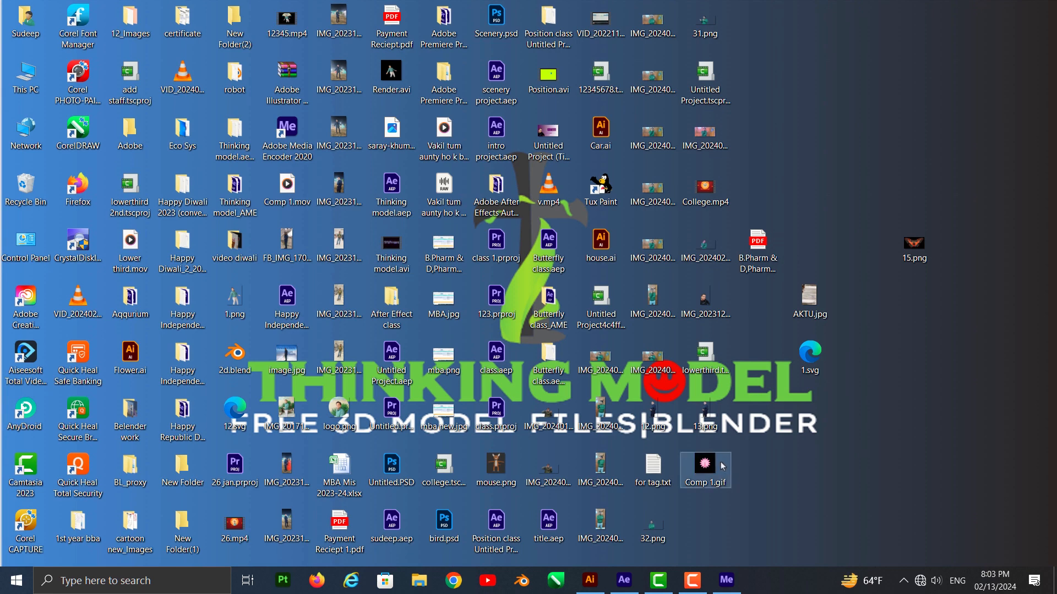
pyautogui.moveTo(722, 466)
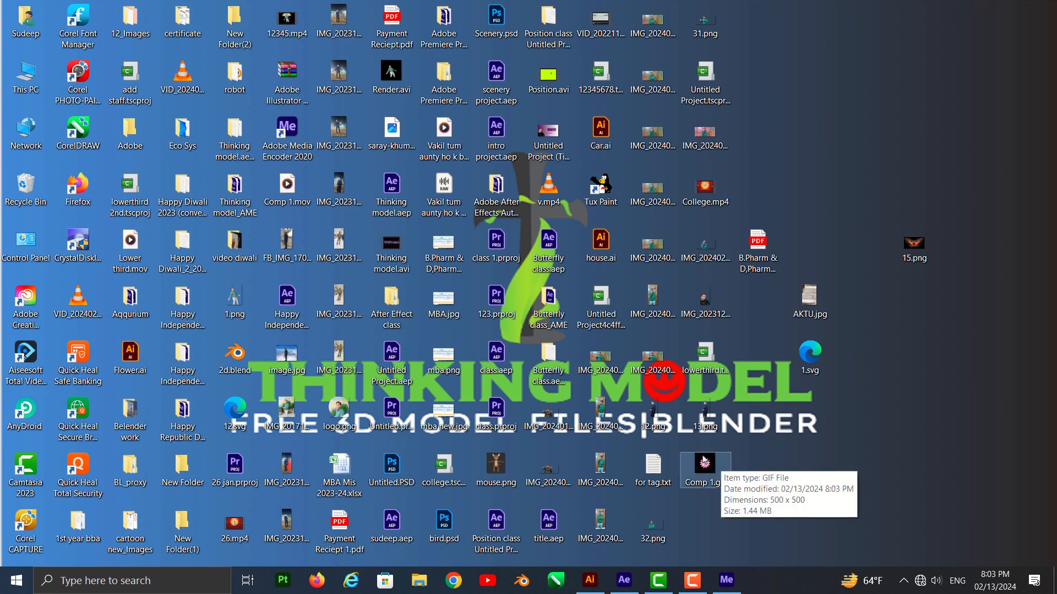
pyautogui.doubleClick(704, 461)
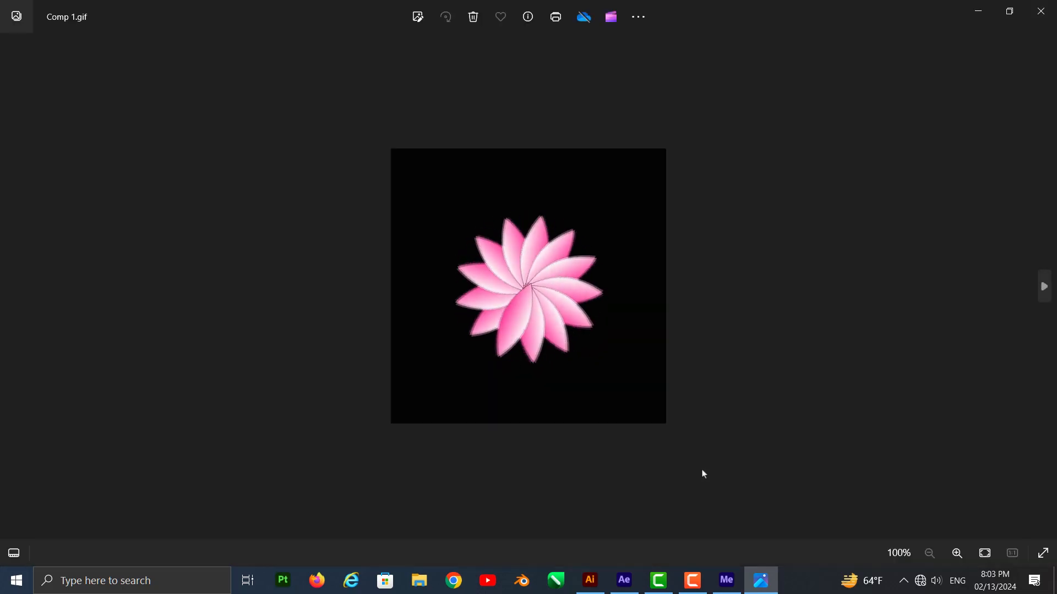
pyautogui.click(1040, 11)
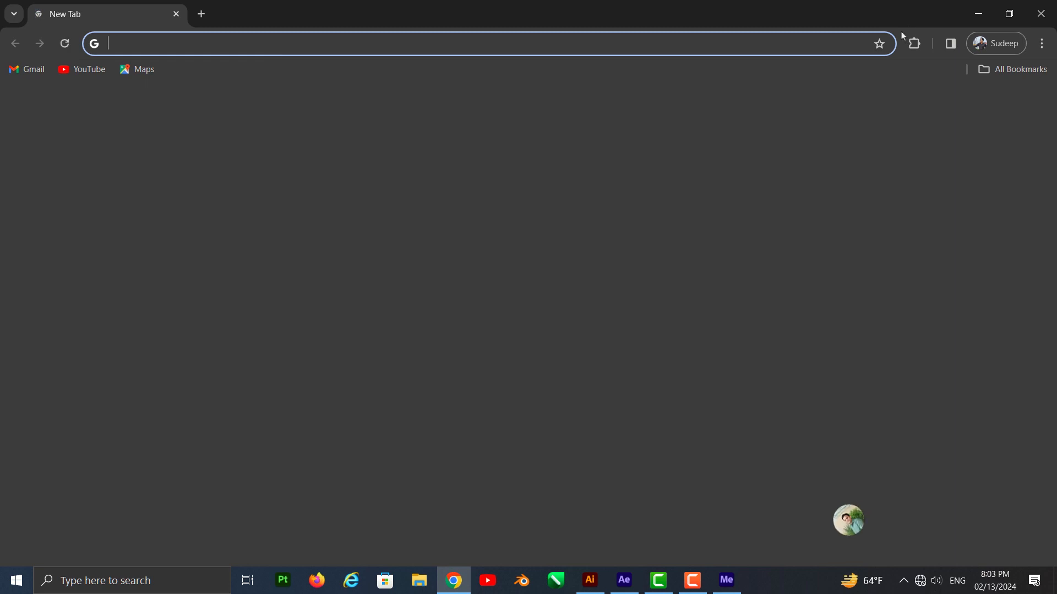
# Shrink the Chrome window and open Comp 1.gif from the desktop in it to check the rotating flower
pyautogui.click(1003, 10)
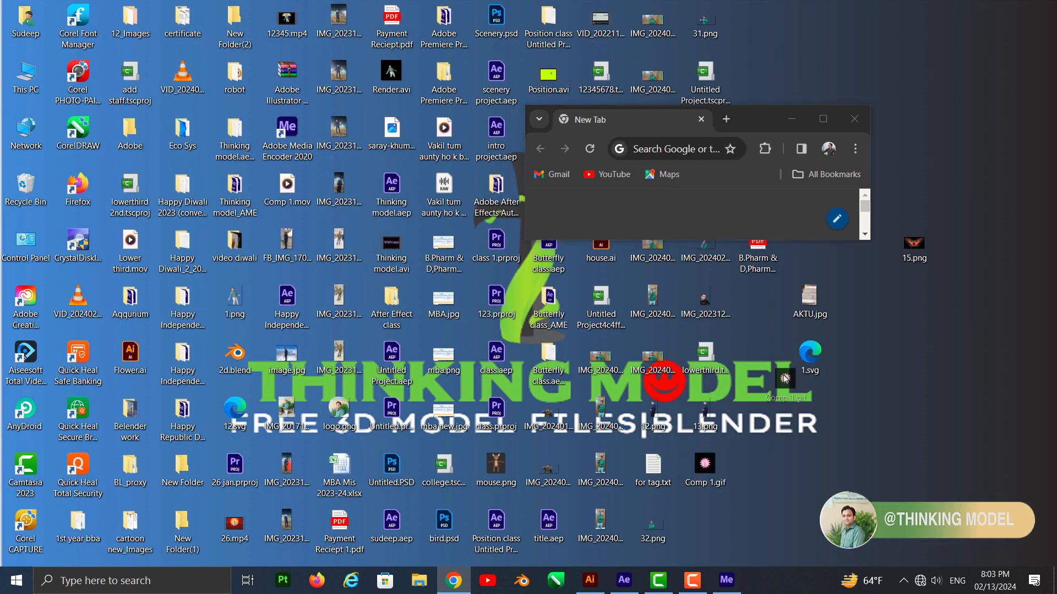
pyautogui.moveTo(704, 464); pyautogui.dragTo(678, 209)
pyautogui.click(791, 117)
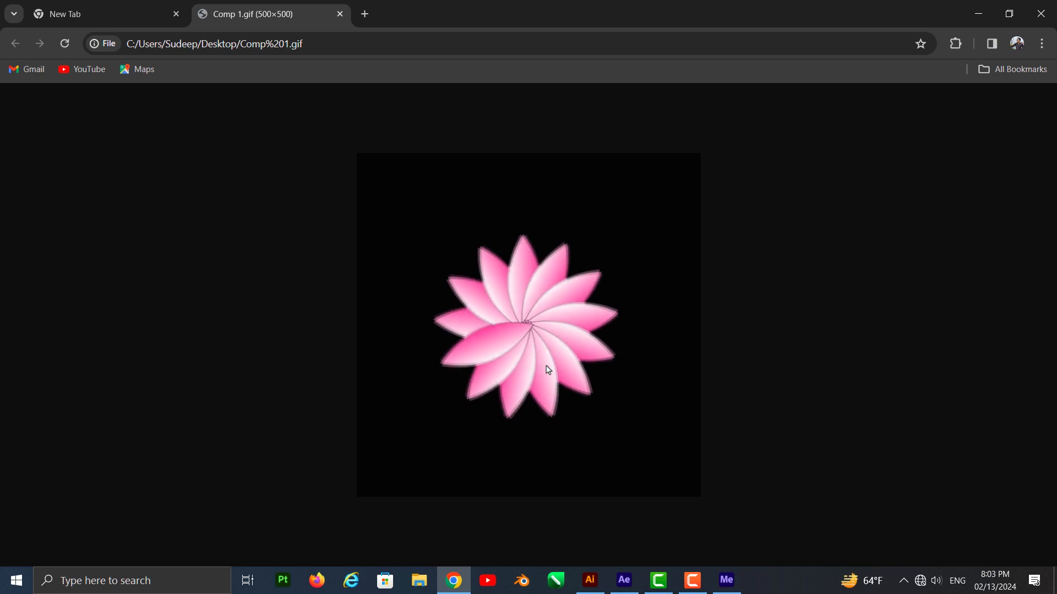
# Switch to After Effects and preview the flower's rotation over the 2-second work area
pyautogui.click(637, 583)
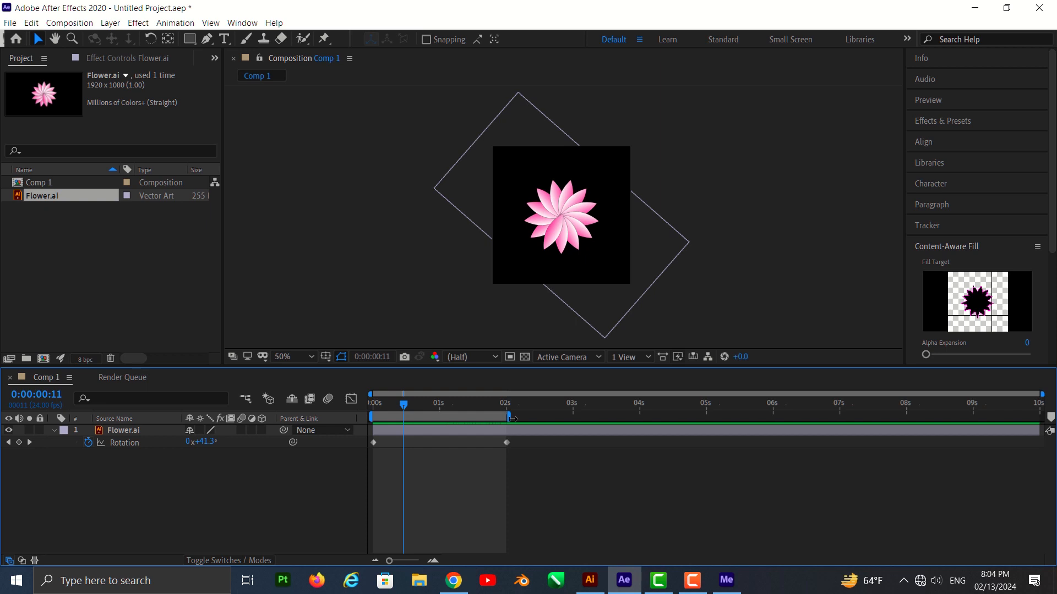
pyautogui.press('space')
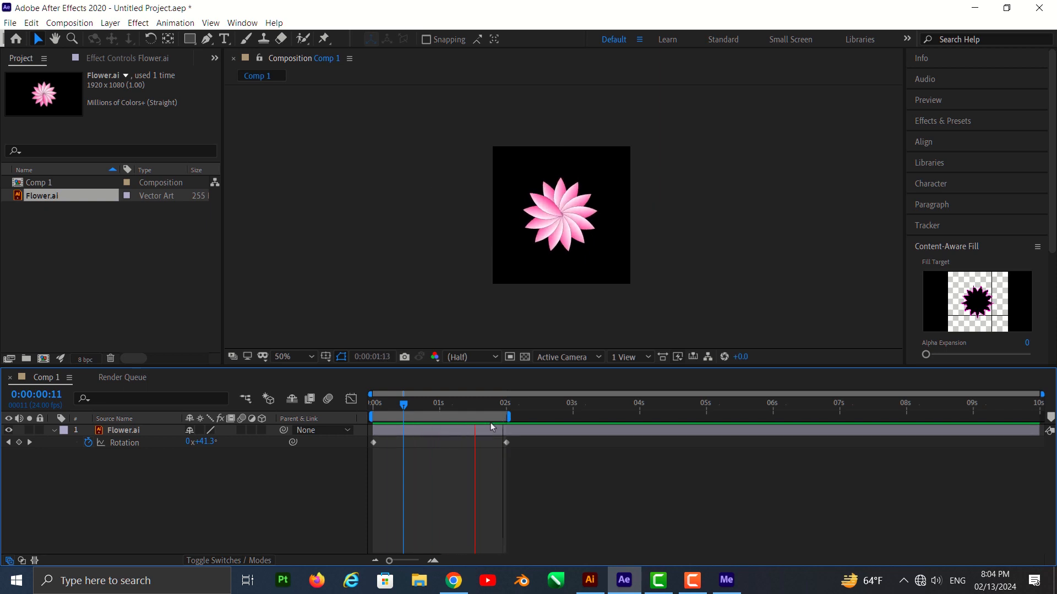
pyautogui.press('space')
pyautogui.press('space')
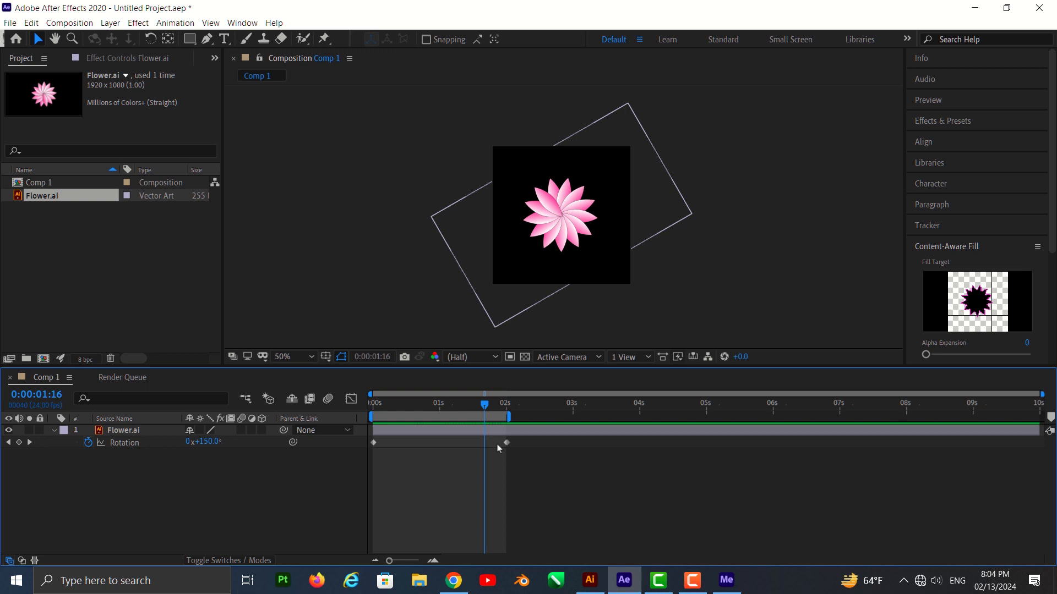
pyautogui.click(692, 580)
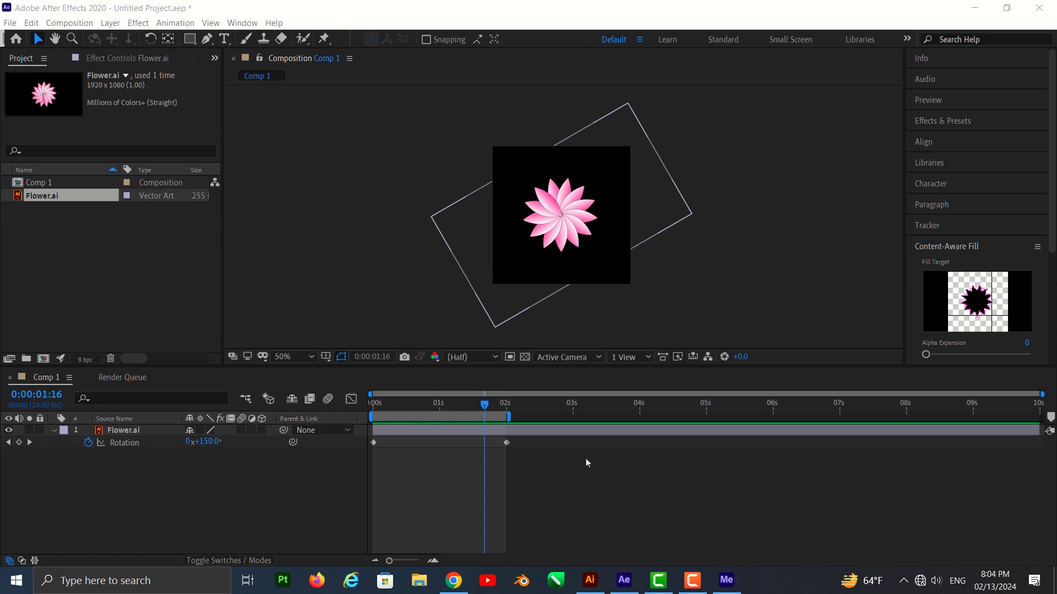
# Switch to Illustrator to look over the flower artwork, and return to After Effects
pyautogui.click(596, 575)
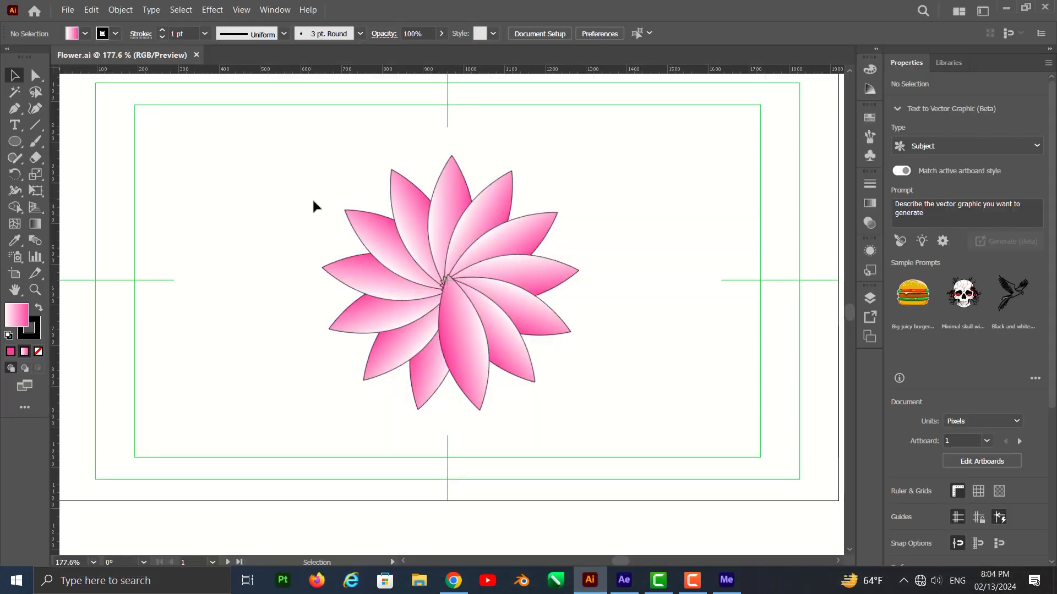
pyautogui.scroll(-1, 330, 206)
pyautogui.scroll(2, 344, 207)
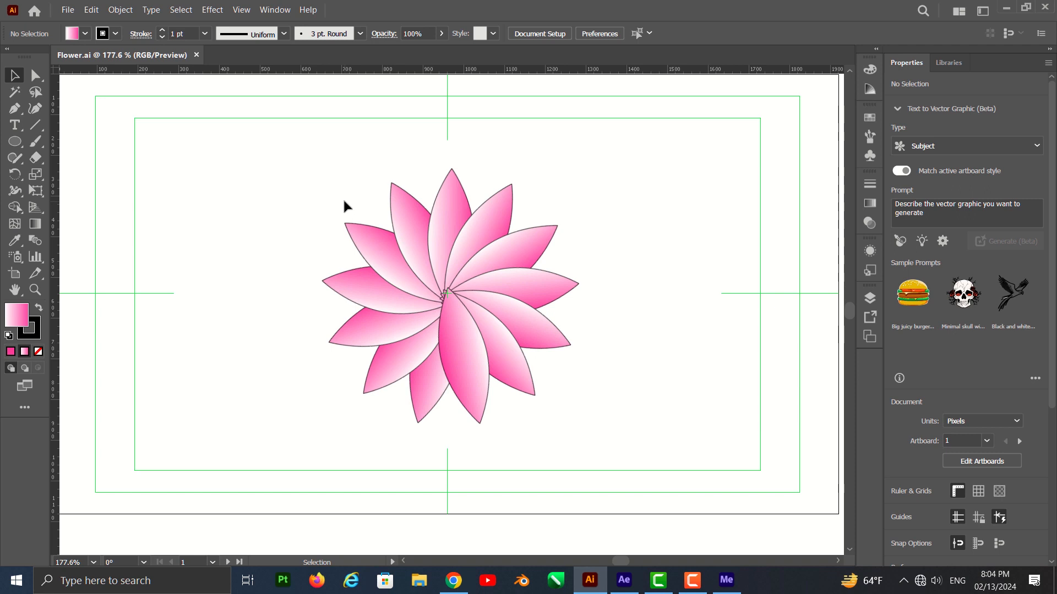
pyautogui.click(623, 580)
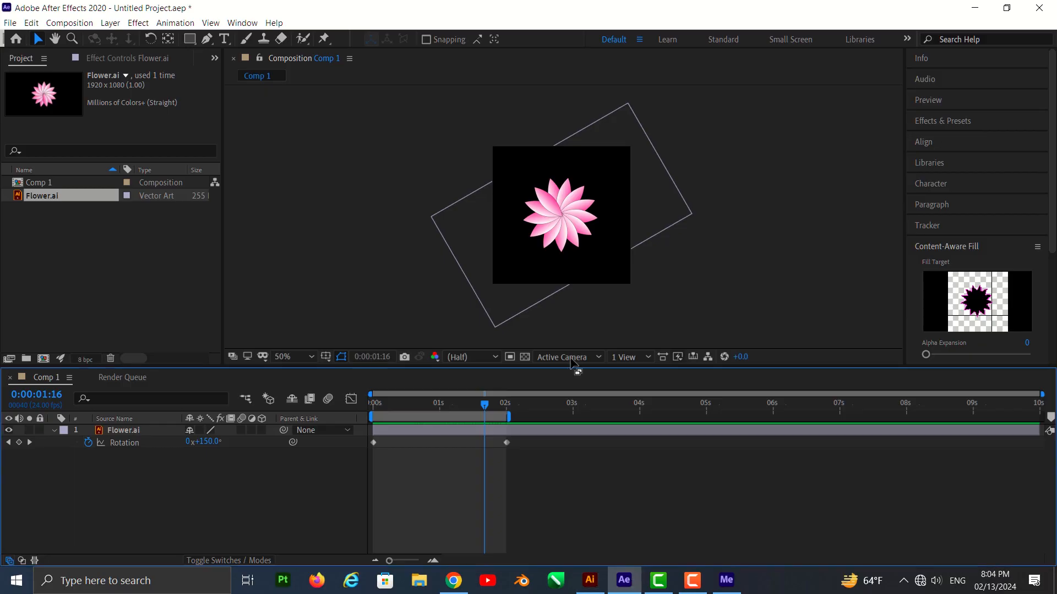
# Undo the rotation animation, the flower layer, the footage import and the composition until the project is empty
pyautogui.click(556, 213)
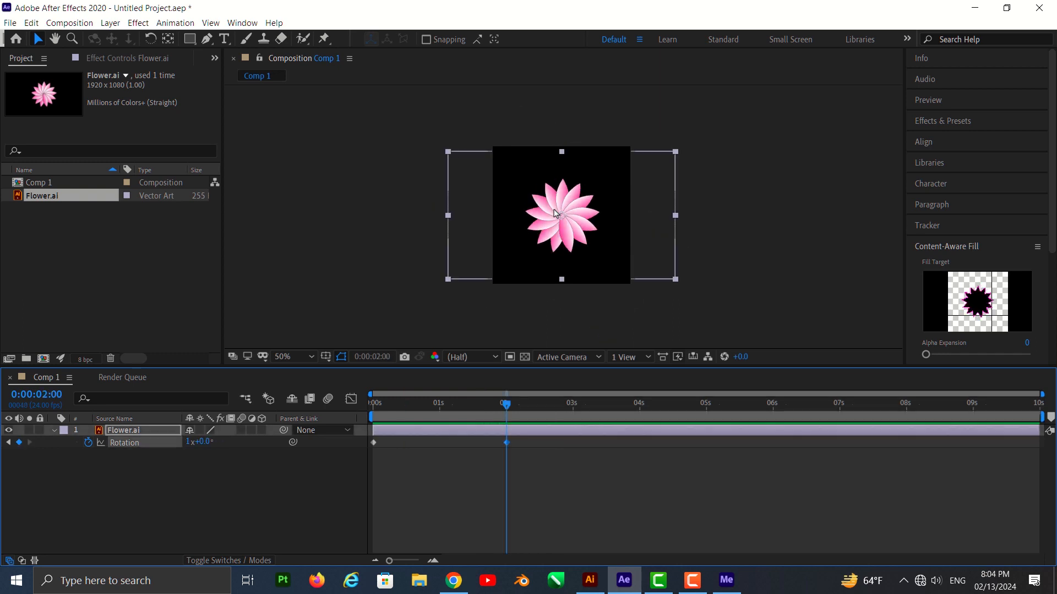
pyautogui.hotkey('ctrl', 'z')
pyautogui.hotkey('ctrl', 'z')
pyautogui.hotkey('ctrl', 'z')
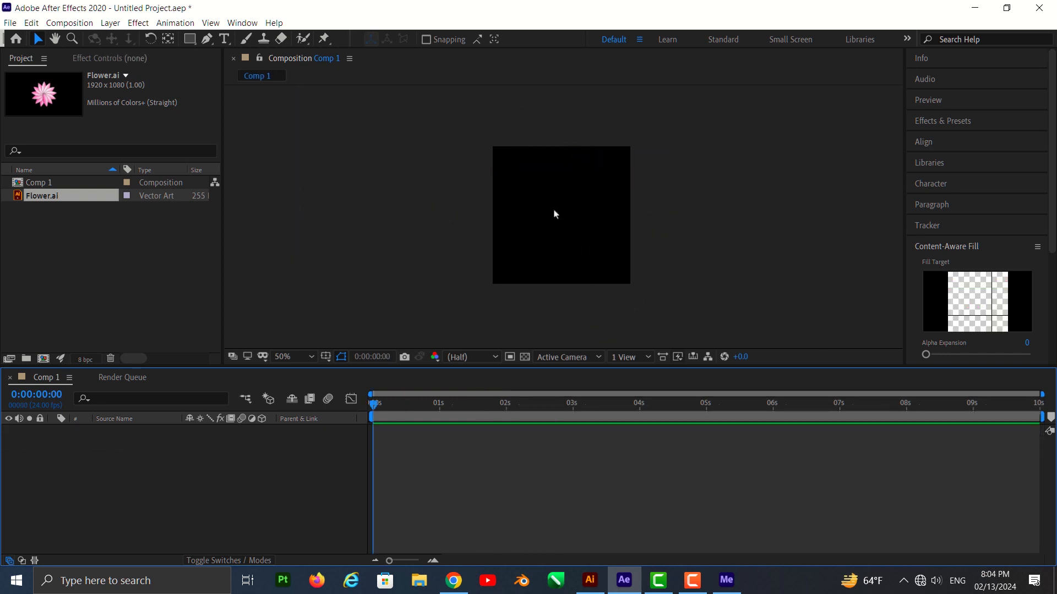
pyautogui.scroll(-4, 556, 214)
pyautogui.hotkey('ctrl', 'z')
pyautogui.hotkey('ctrl', 'z')
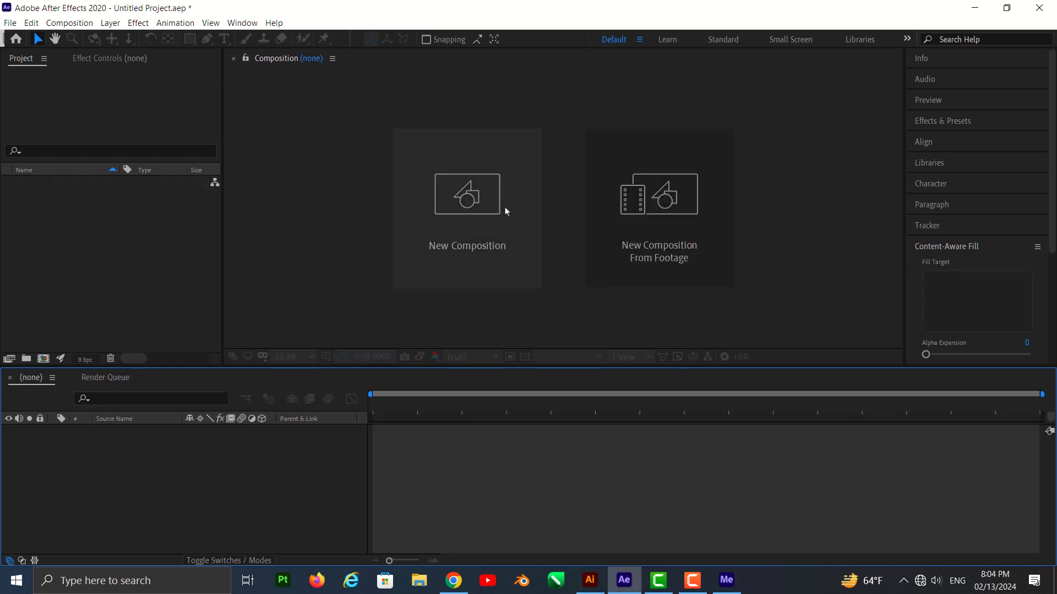
# Create a new composition named Comp 1 with a width of 1920 px and a height of 1080 px
pyautogui.click(503, 211)
pyautogui.click(378, 163)
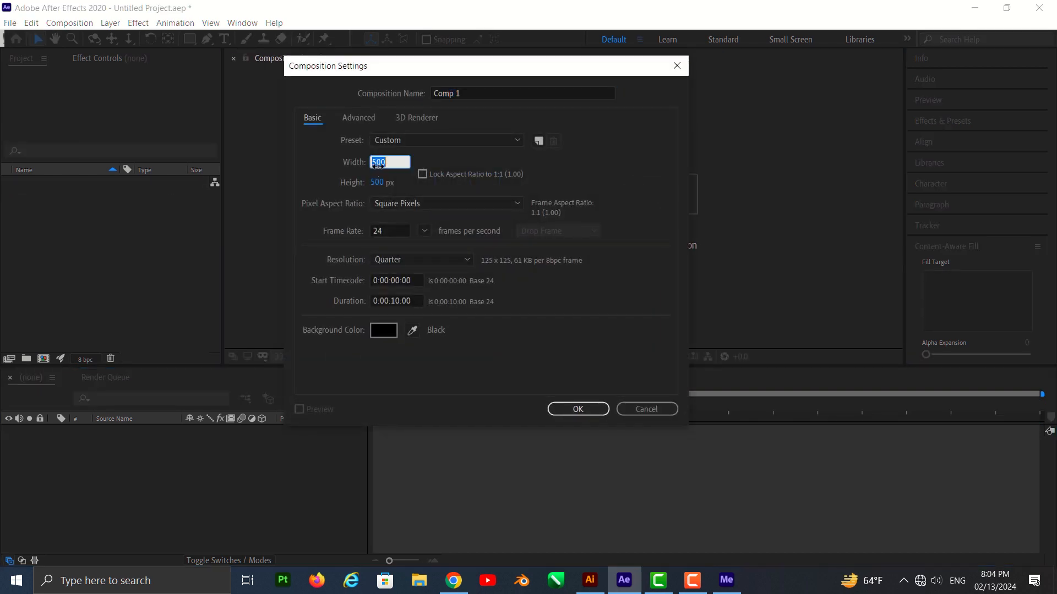
pyautogui.write('1920')
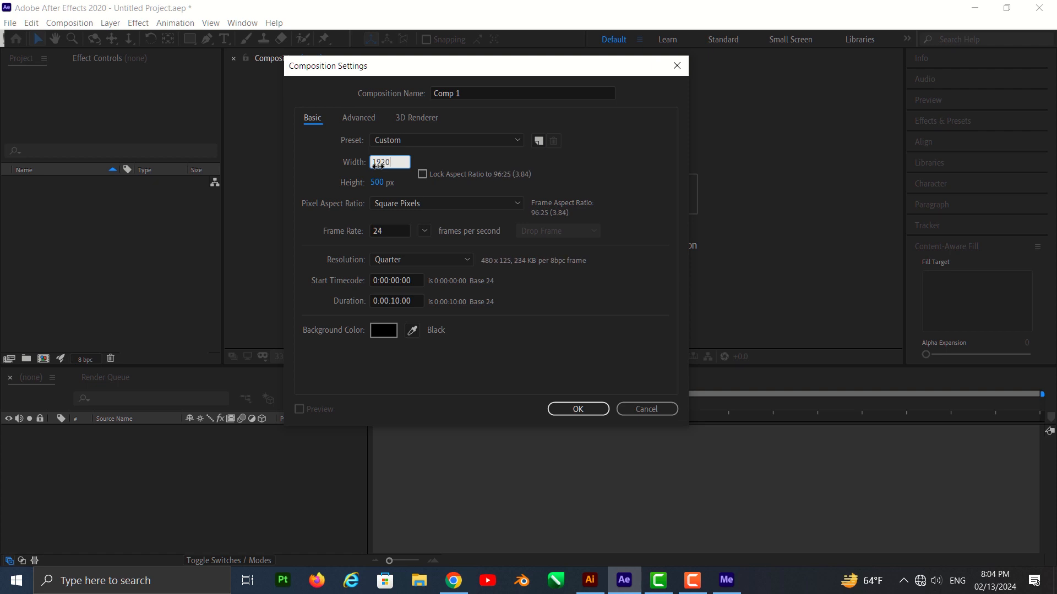
pyautogui.press('Tab')
pyautogui.write('1080')
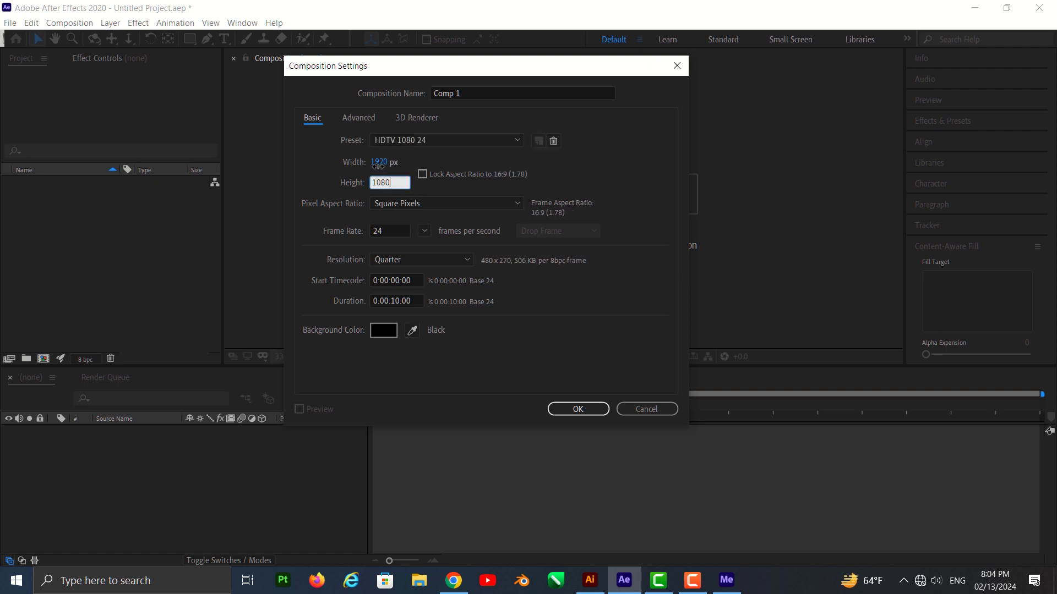
pyautogui.click(578, 409)
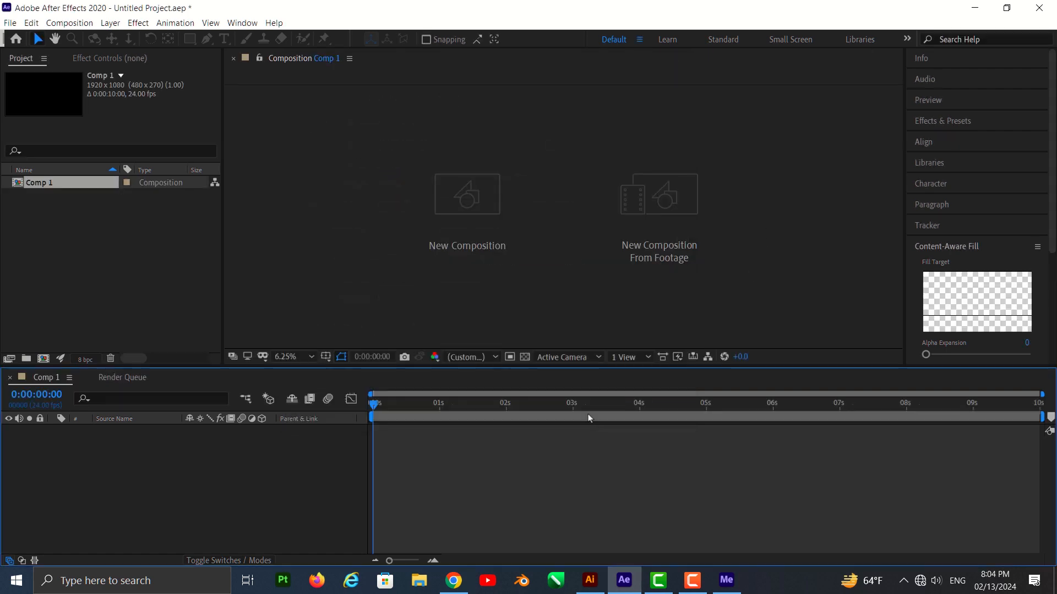
pyautogui.scroll(2, 545, 297)
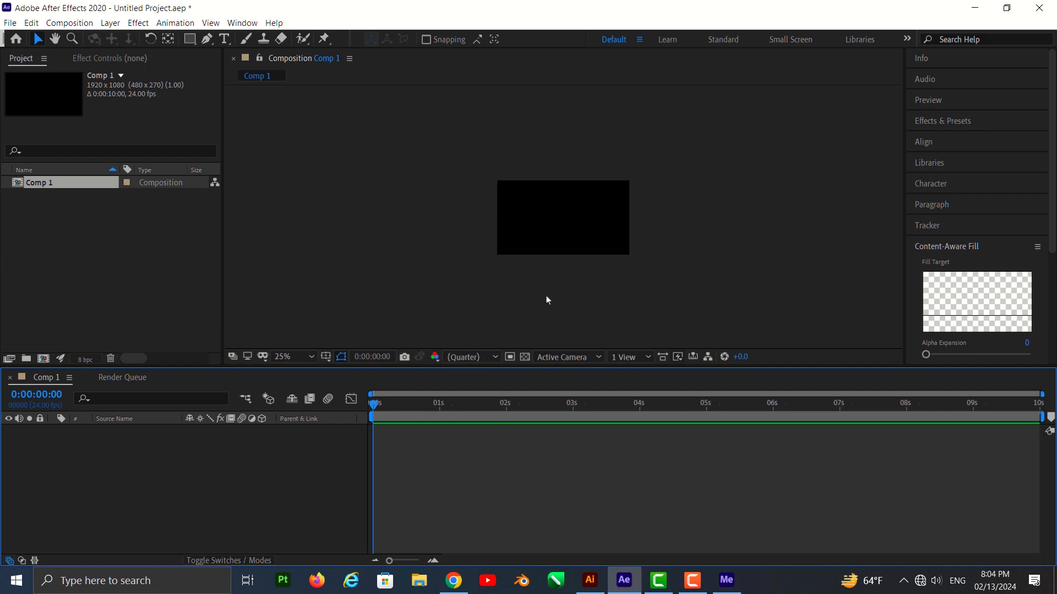
# Import Flower.ai from the Desktop as footage with merged layers
pyautogui.doubleClick(88, 256)
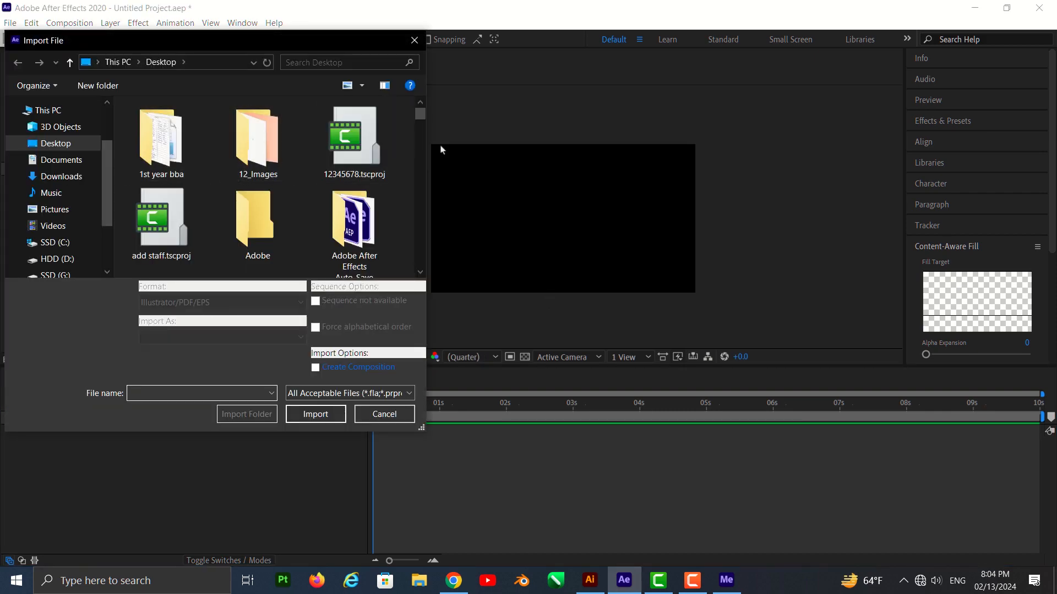
pyautogui.moveTo(419, 117); pyautogui.dragTo(431, 187)
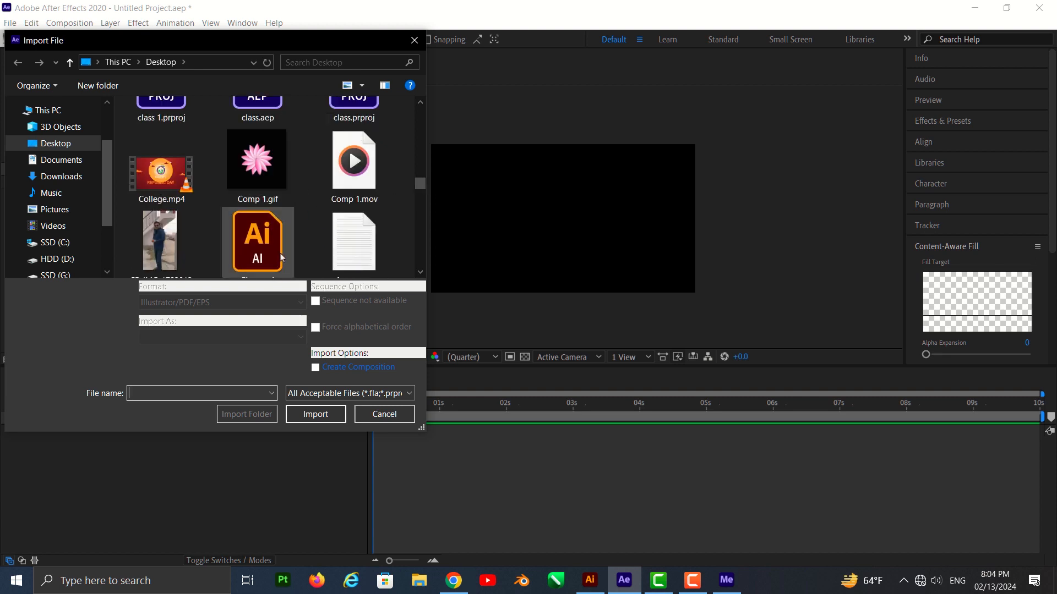
pyautogui.scroll(-2, 282, 257)
pyautogui.click(258, 137)
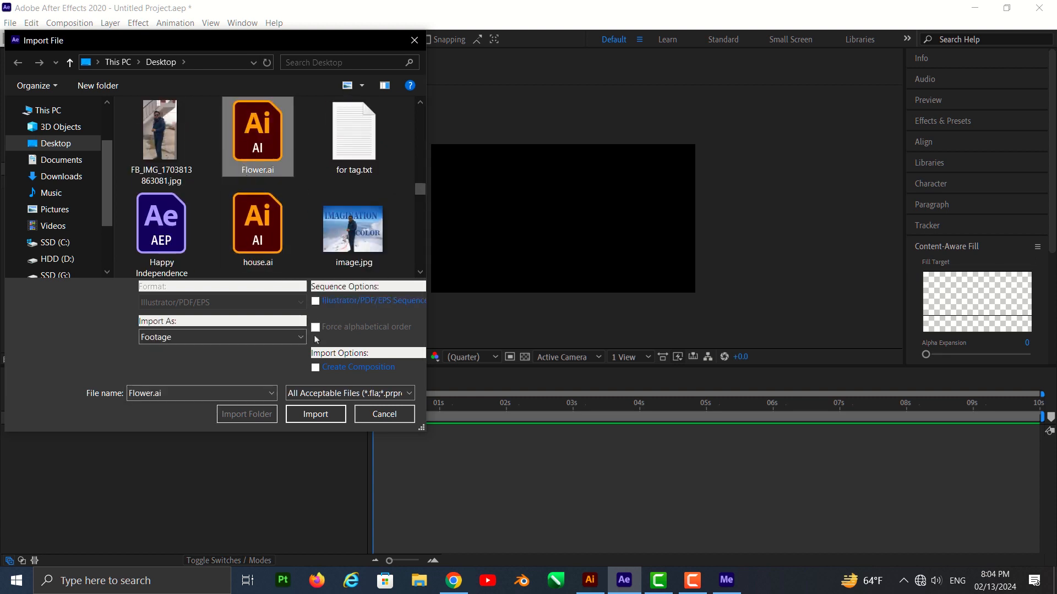
pyautogui.click(316, 415)
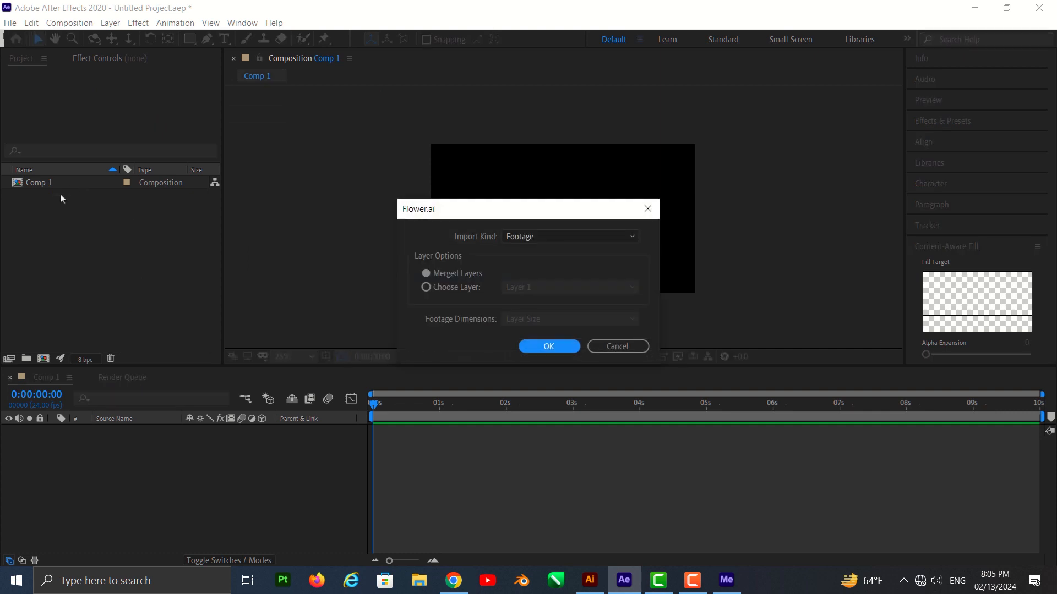
pyautogui.click(542, 350)
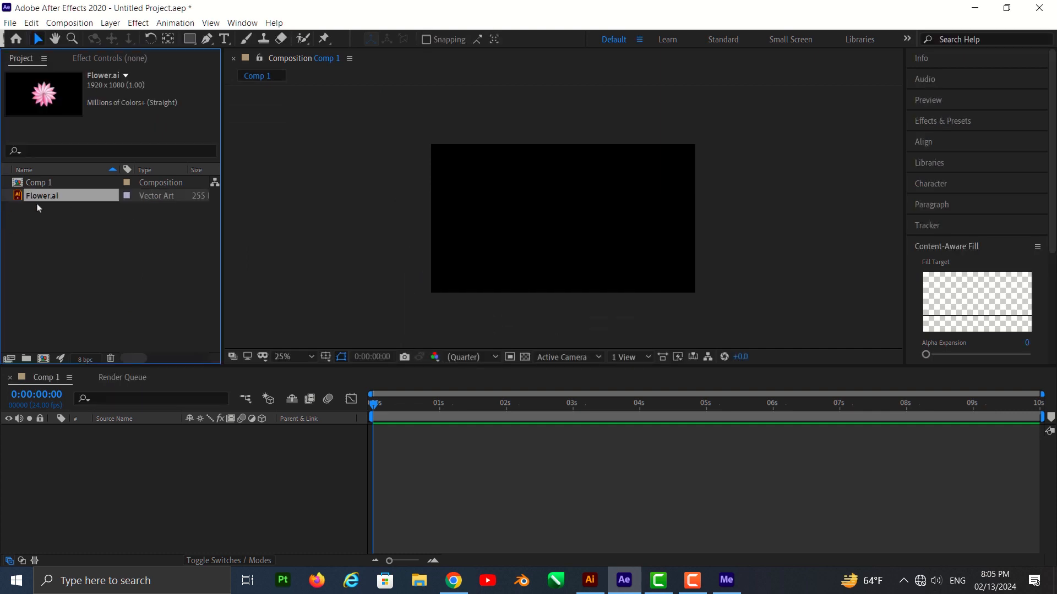
# Add Flower.ai to Comp 1 and scale it down to a small flower in the frame's upper-left corner
pyautogui.moveTo(115, 249); pyautogui.dragTo(104, 430)
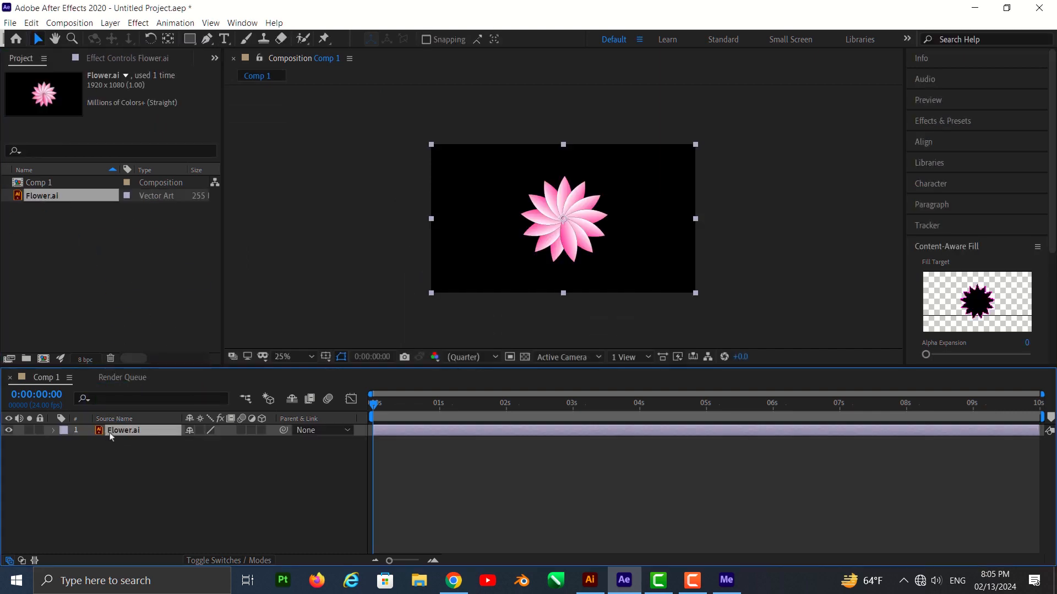
pyautogui.moveTo(695, 145); pyautogui.dragTo(452, 162)
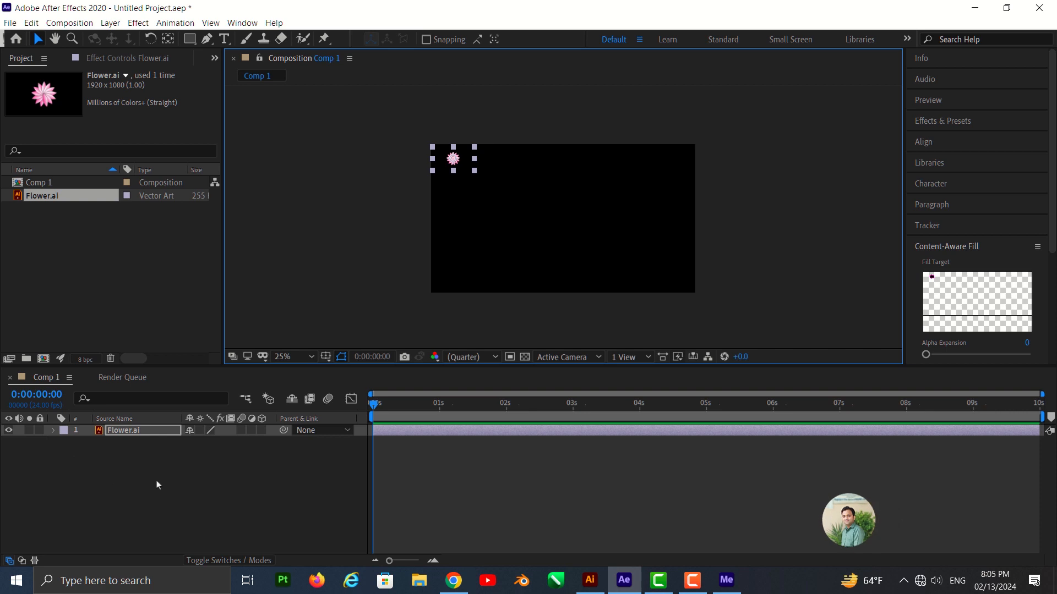
# Try to build a row of four flowers along the frame's upper edge by duplicating and shifting the small flower
pyautogui.hotkey('ctrl', 'd')
pyautogui.moveTo(475, 162)
pyautogui.mouseDown()
pyautogui.moveTo(502, 161)
pyautogui.moveTo(483, 160)
pyautogui.mouseUp()
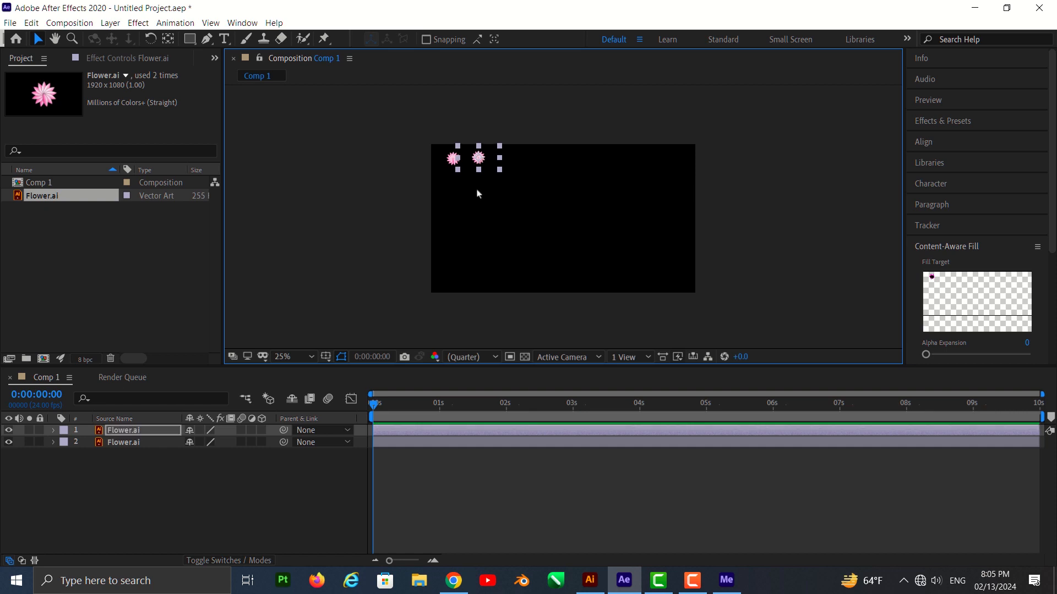
pyautogui.moveTo(134, 470); pyautogui.dragTo(160, 428)
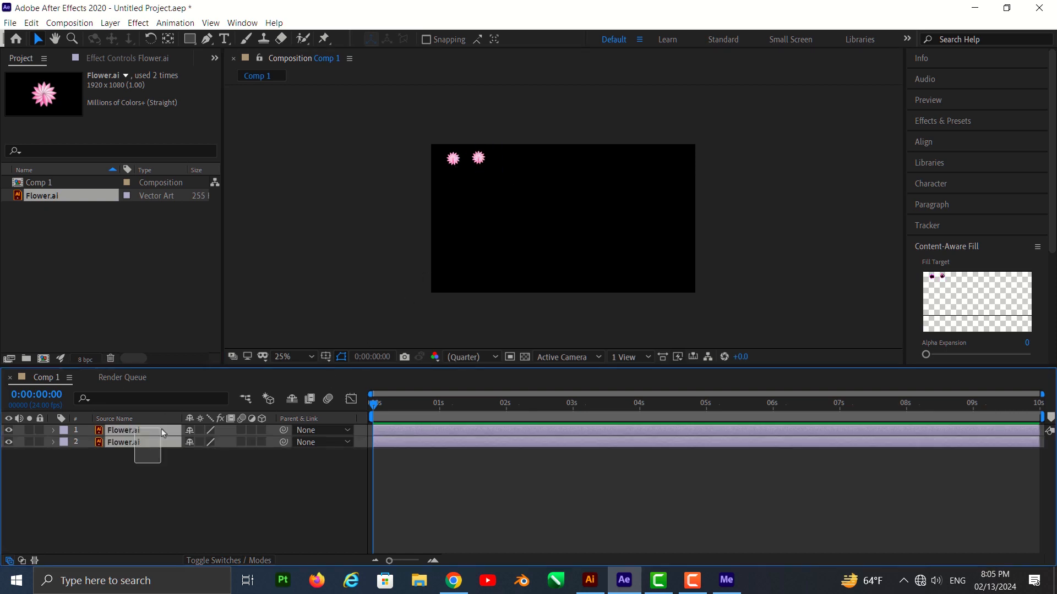
pyautogui.hotkey('ctrl', 'd')
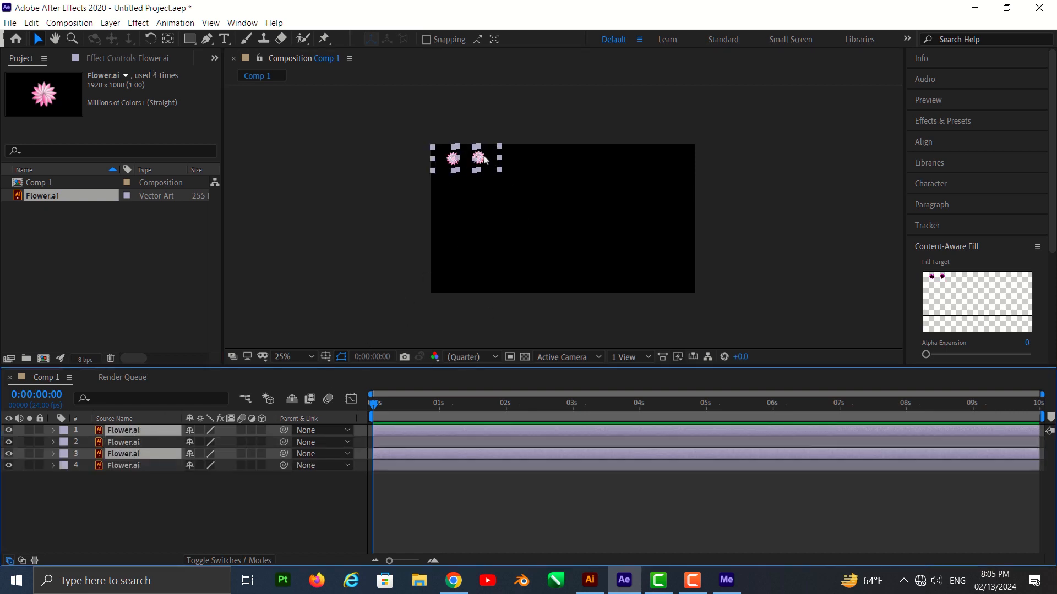
pyautogui.moveTo(480, 160); pyautogui.dragTo(528, 159)
pyautogui.click(656, 202)
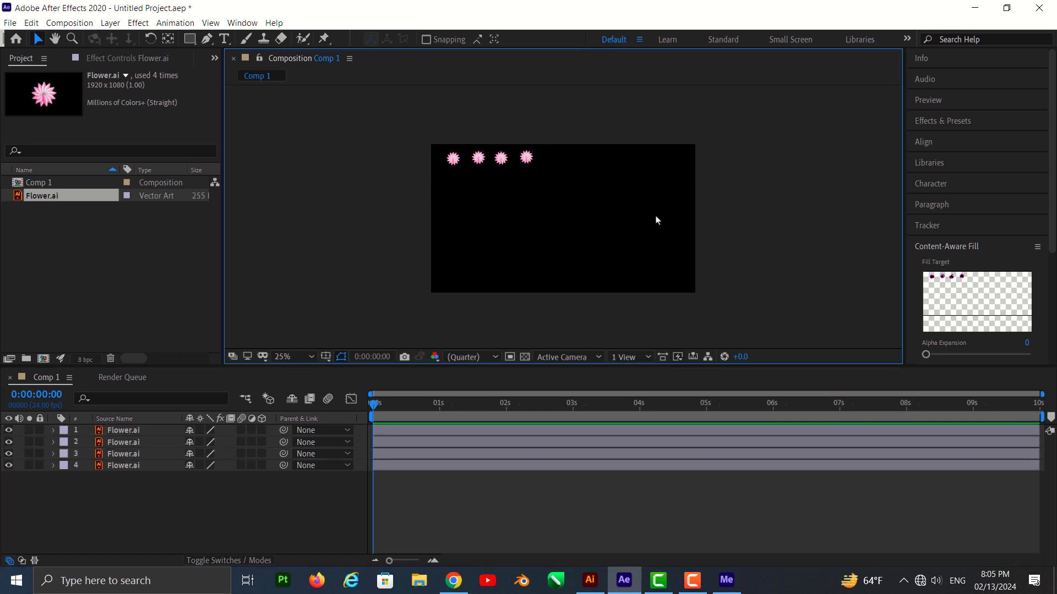
# Undo the flower duplicates and moves until only the single small flower layer remains
pyautogui.hotkey('ctrl', 'z')
pyautogui.hotkey('ctrl', 'z')
pyautogui.hotkey('ctrl', 'z')
pyautogui.hotkey('ctrl', 'z')
pyautogui.hotkey('ctrl', 'z')
pyautogui.hotkey('ctrl', 'z')
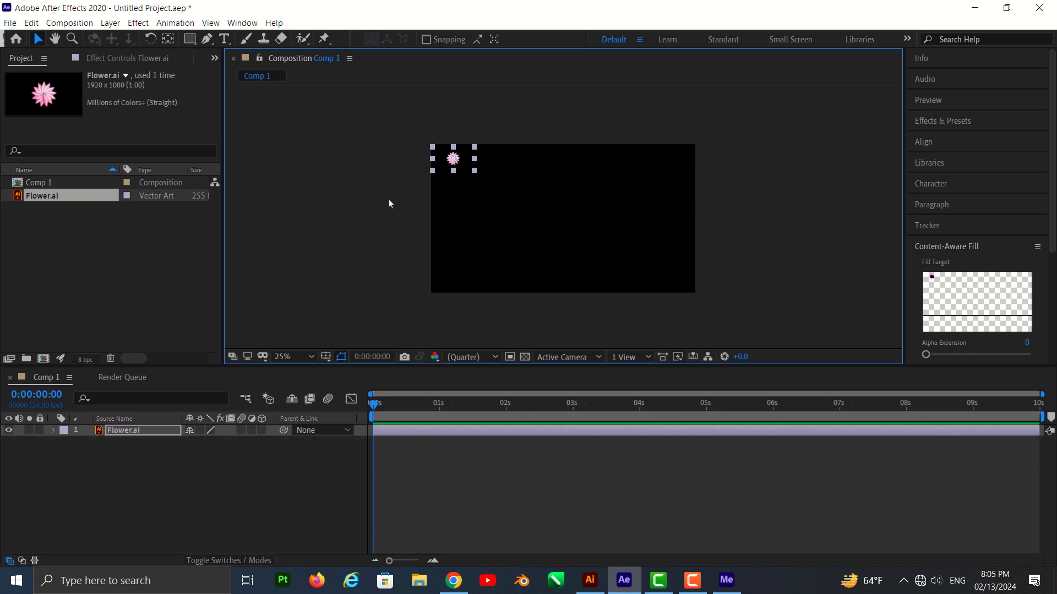
# Duplicate the small flower layer until Comp 1 holds eight Flower.ai layers
pyautogui.hotkey('ctrl', 'd')
pyautogui.hotkey('ctrl', 'd')
pyautogui.hotkey('ctrl', 'd')
pyautogui.hotkey('ctrl', 'd')
pyautogui.hotkey('ctrl', 'd')
pyautogui.hotkey('ctrl', 'd')
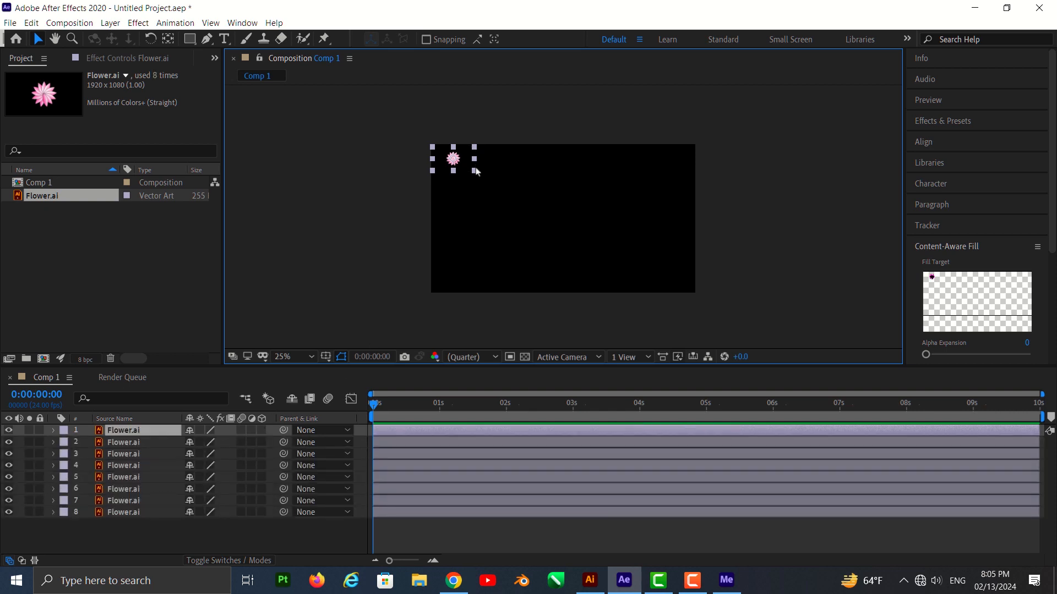
# Move three of the stacked copies straight down to form an evenly spaced column of four along the frame's left edge
pyautogui.moveTo(453, 162); pyautogui.dragTo(453, 196)
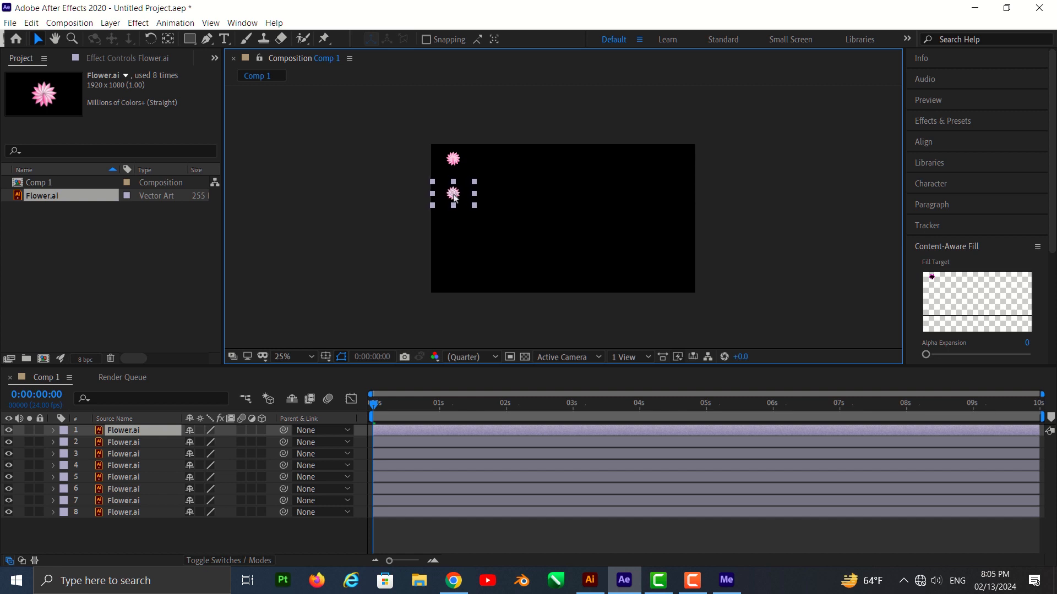
pyautogui.moveTo(453, 159); pyautogui.dragTo(456, 231)
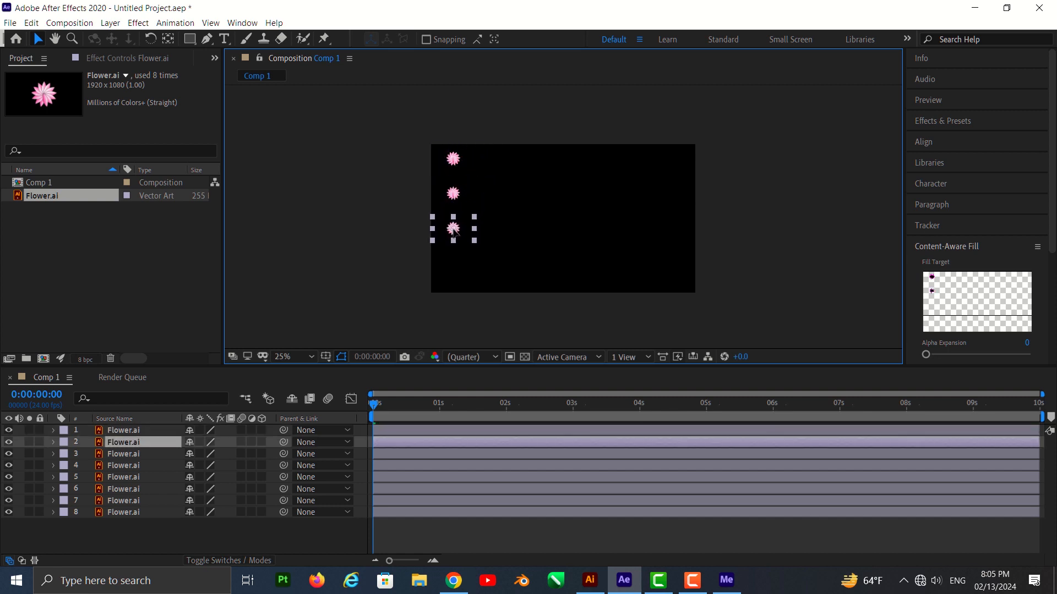
pyautogui.moveTo(454, 161); pyautogui.dragTo(458, 265)
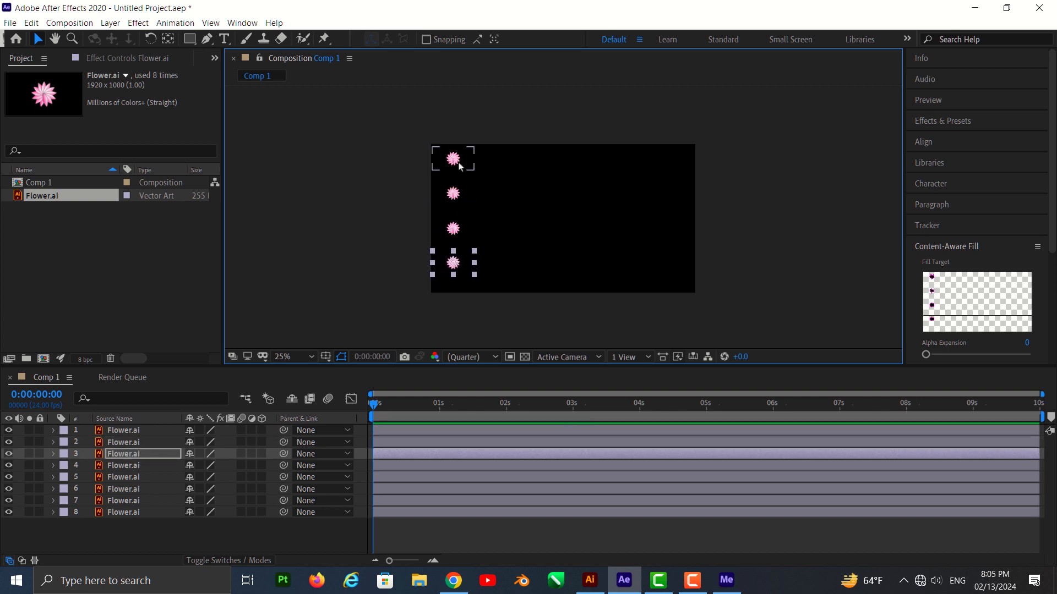
# Try to shift the four flowers on layers 1 to 4 together toward the middle of the frame, and undo the move
pyautogui.click(453, 161)
pyautogui.keyDown('shift'); pyautogui.click(456, 193); pyautogui.keyUp('shift')
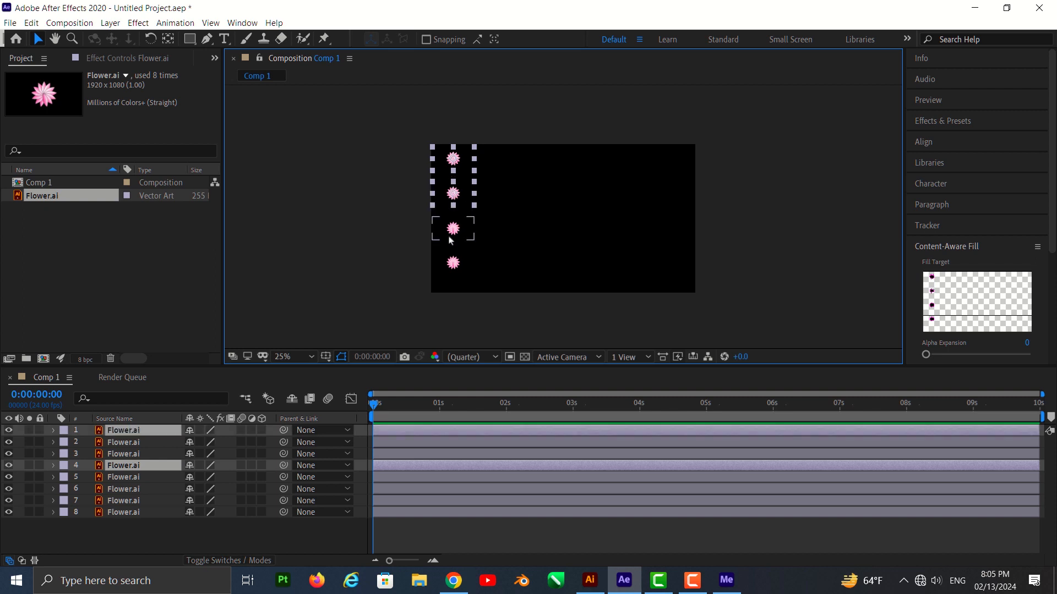
pyautogui.keyDown('shift'); pyautogui.click(451, 240); pyautogui.keyUp('shift')
pyautogui.keyDown('shift'); pyautogui.click(454, 264); pyautogui.keyUp('shift')
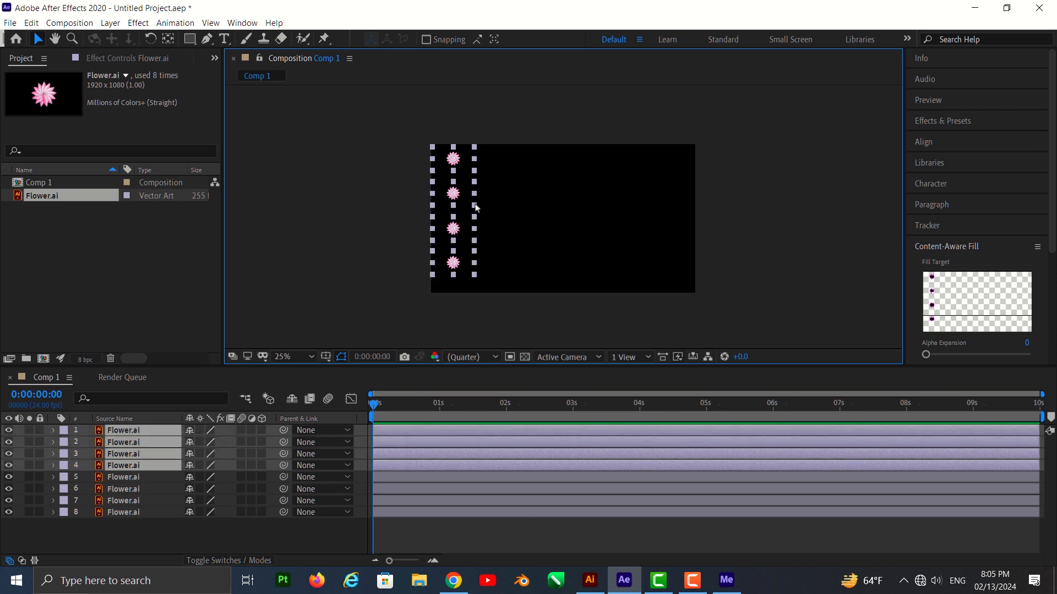
pyautogui.moveTo(455, 197); pyautogui.dragTo(511, 195)
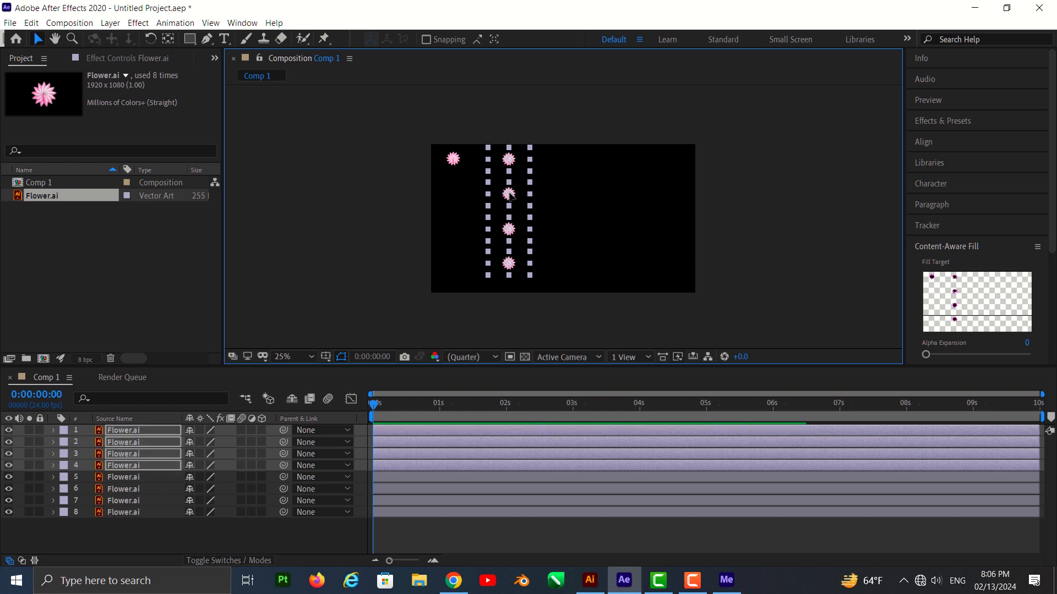
pyautogui.hotkey('ctrl', 'z')
# Move four of the stacked flowers into a second column of four near the middle of the frame, beside the first column
pyautogui.click(161, 482)
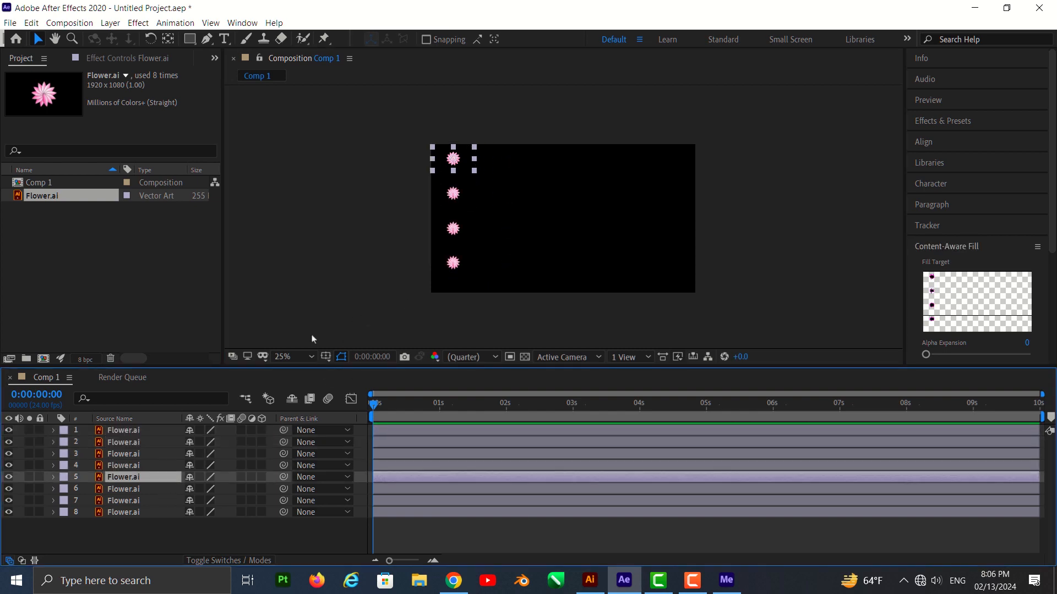
pyautogui.moveTo(455, 159); pyautogui.dragTo(550, 156)
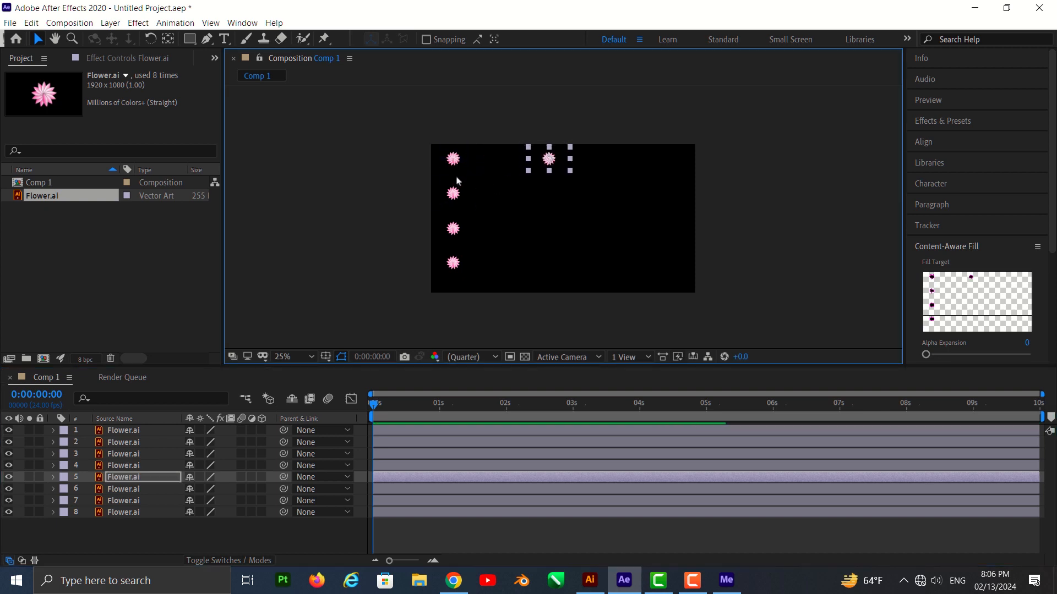
pyautogui.click(457, 167)
pyautogui.moveTo(472, 168); pyautogui.dragTo(550, 195)
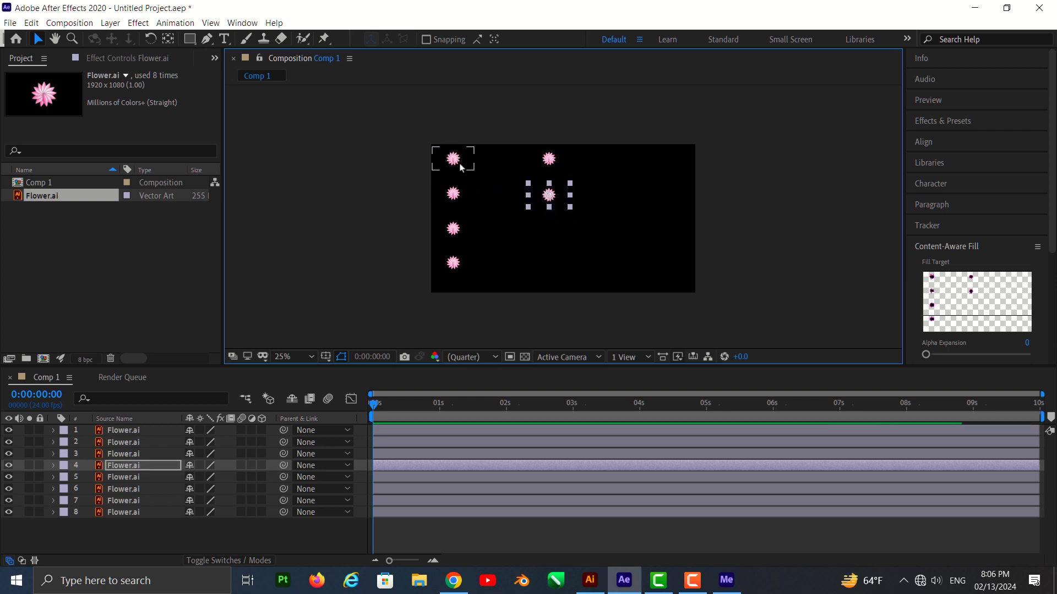
pyautogui.moveTo(453, 159); pyautogui.dragTo(551, 234)
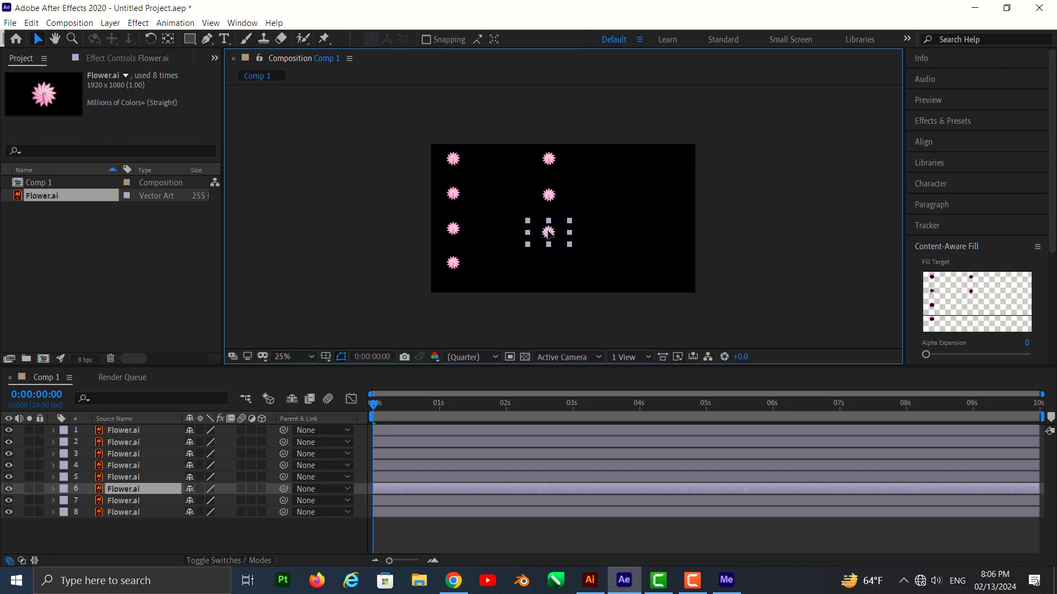
pyautogui.moveTo(451, 153); pyautogui.dragTo(548, 263)
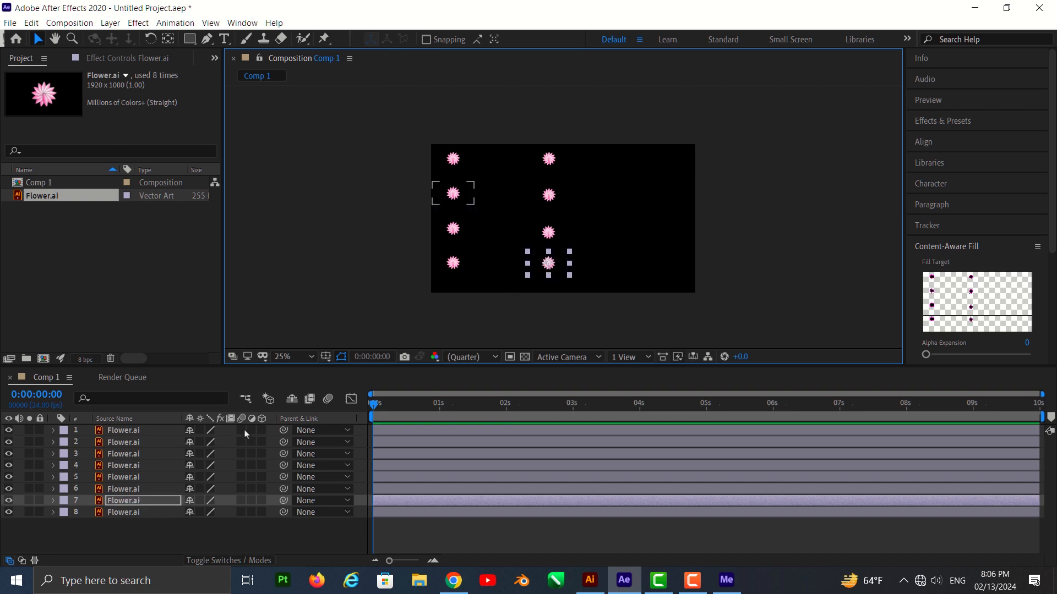
# Add a starting Rotation keyframe at 0 seconds to all eight flower layers
pyautogui.moveTo(138, 538); pyautogui.dragTo(148, 432)
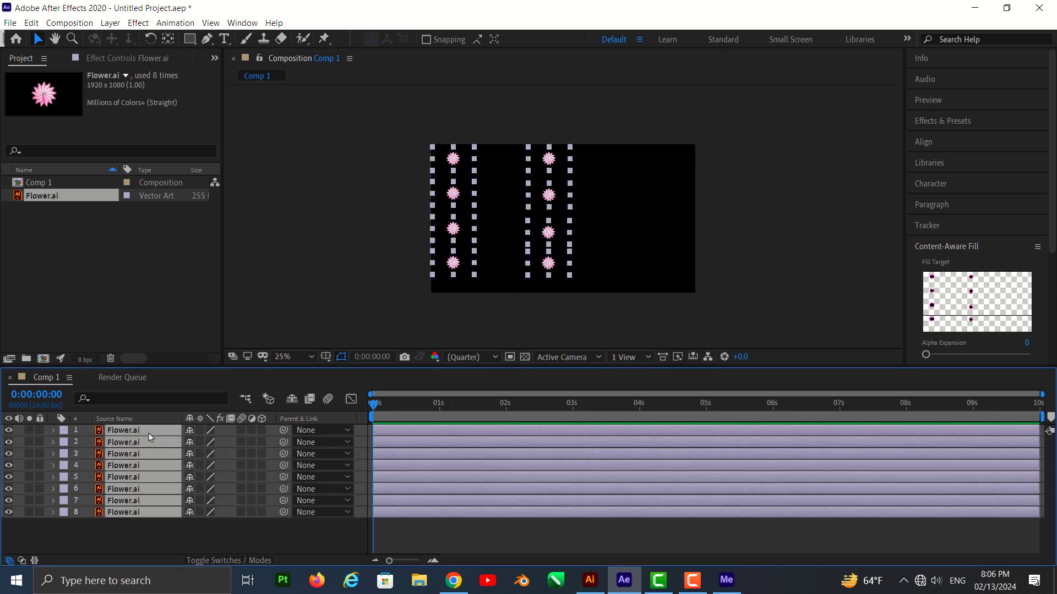
pyautogui.press('r')
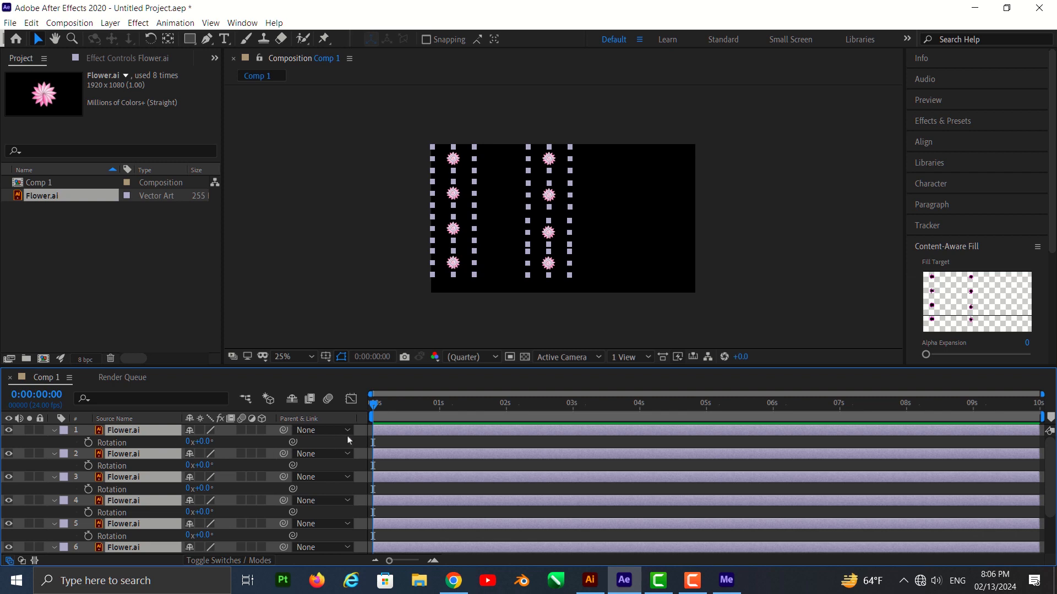
pyautogui.click(88, 442)
# Set Rotation to 1x+0.0° at 2 seconds on all eight flower layers
pyautogui.moveTo(373, 410); pyautogui.dragTo(506, 426)
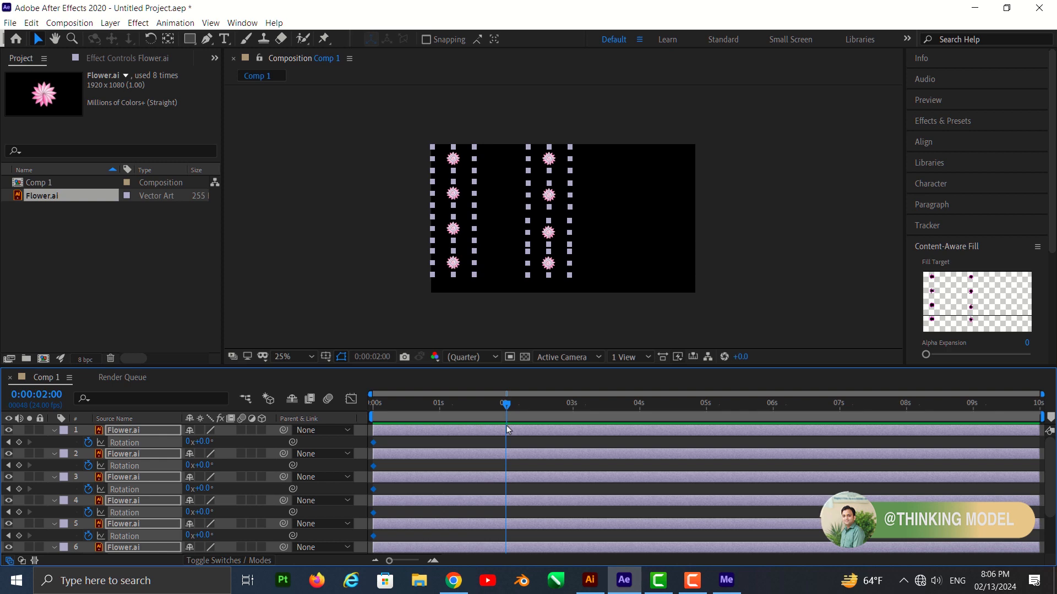
pyautogui.click(192, 446)
pyautogui.click(187, 442)
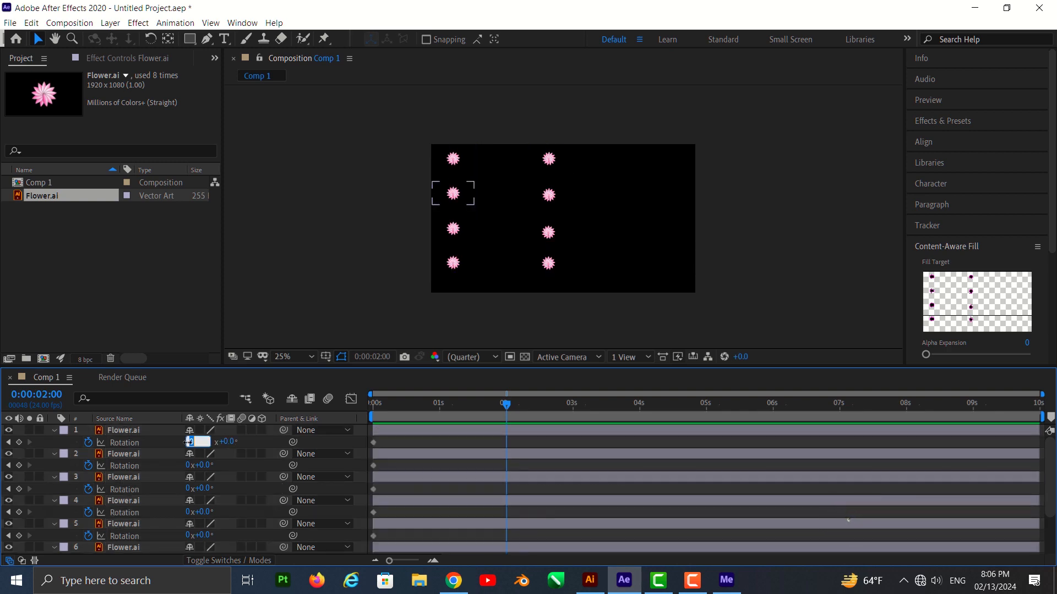
pyautogui.click(154, 560)
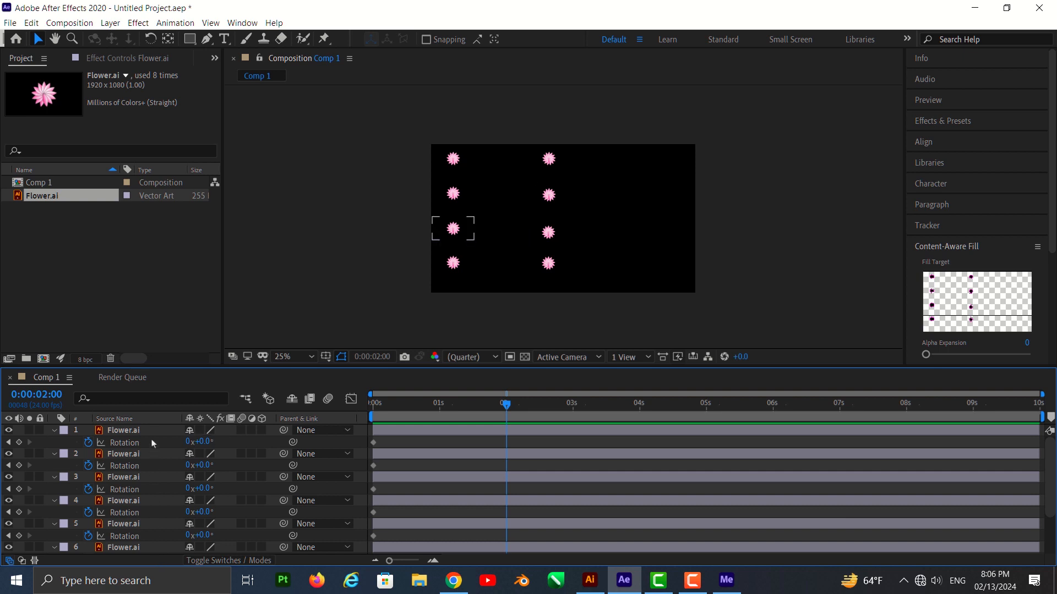
pyautogui.hotkey('ctrl', 'a')
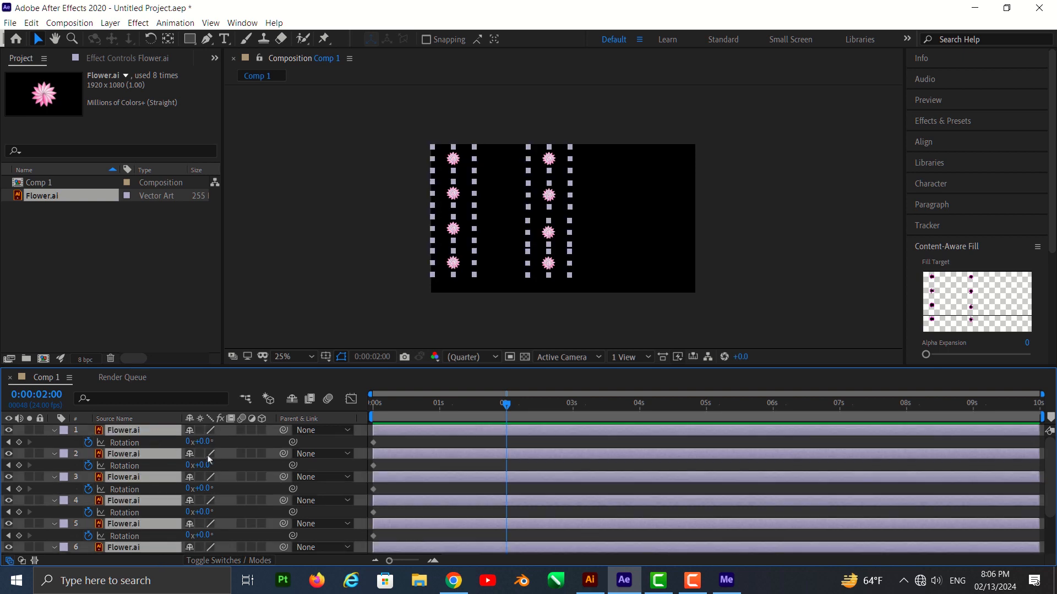
pyautogui.click(188, 442)
pyautogui.press('Return')
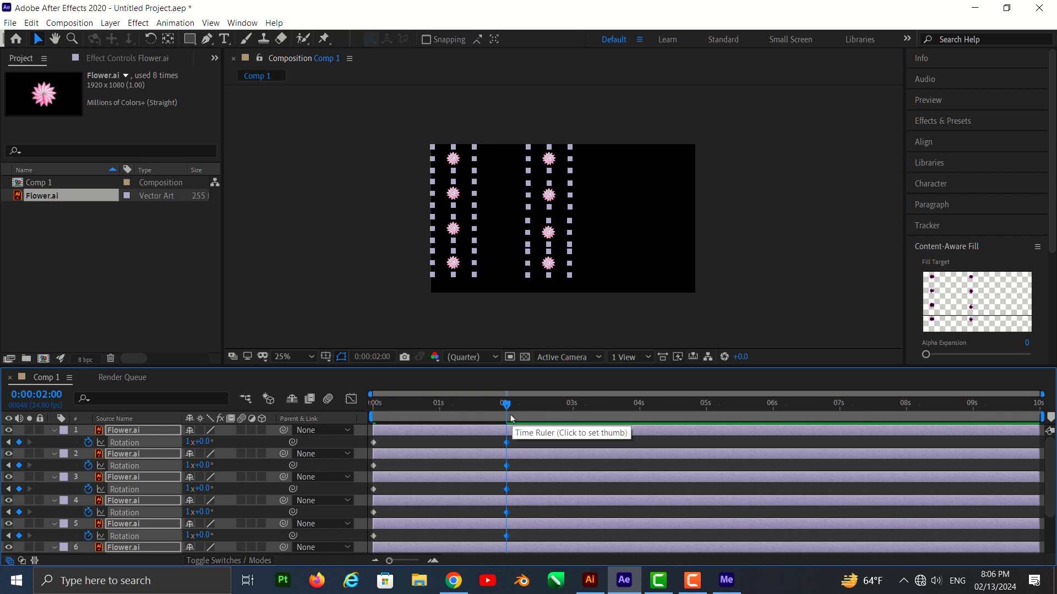
# End the work area at 2 seconds and preview the eight rotating flowers from the start
pyautogui.press('n')
pyautogui.click(384, 413)
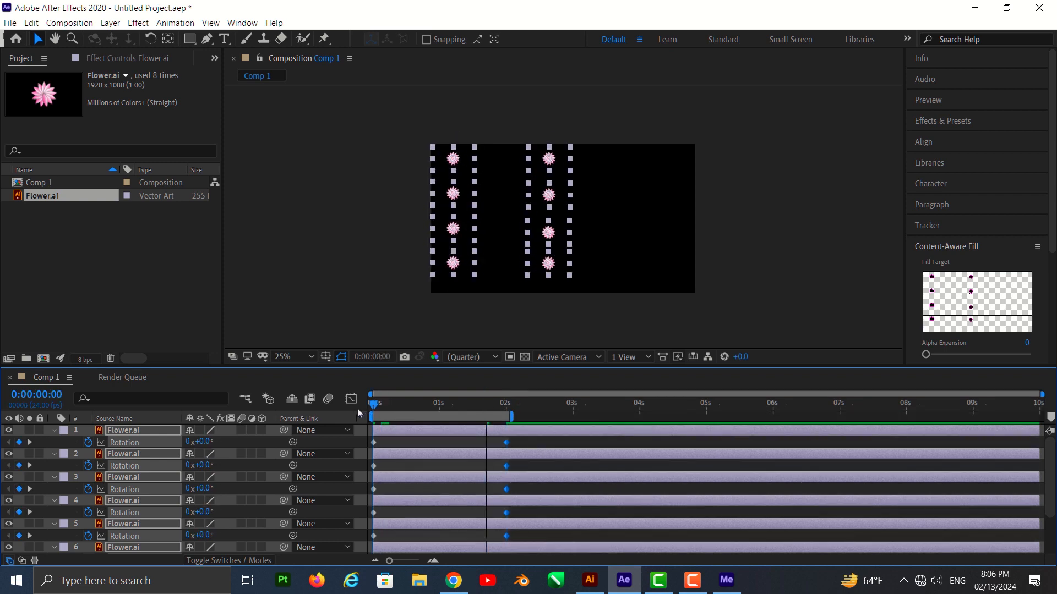
pyautogui.click(698, 303)
pyautogui.press('space')
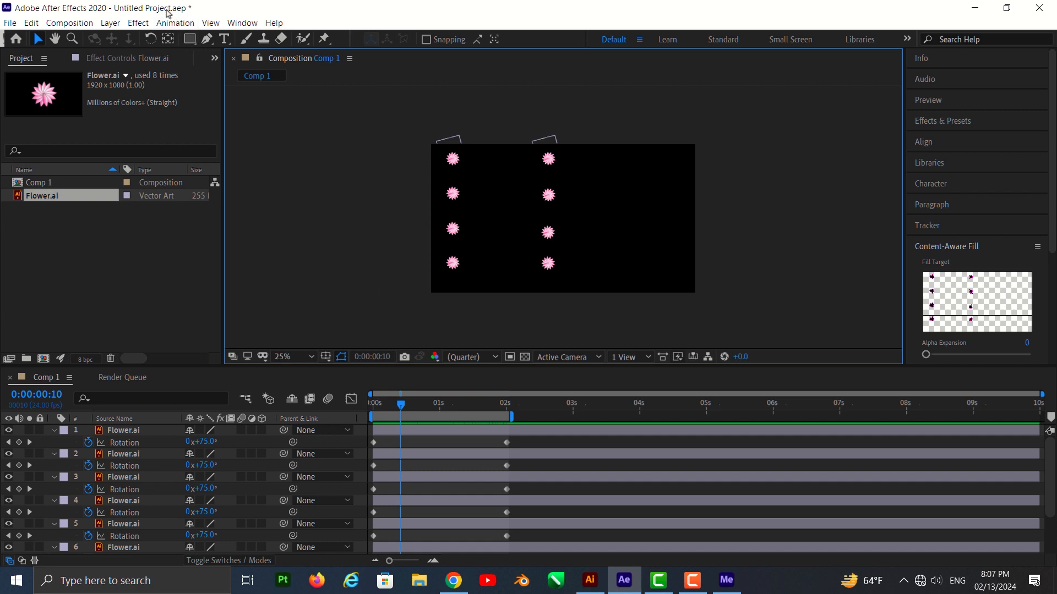
# Add Comp 1 to the render queue
pyautogui.click(69, 22)
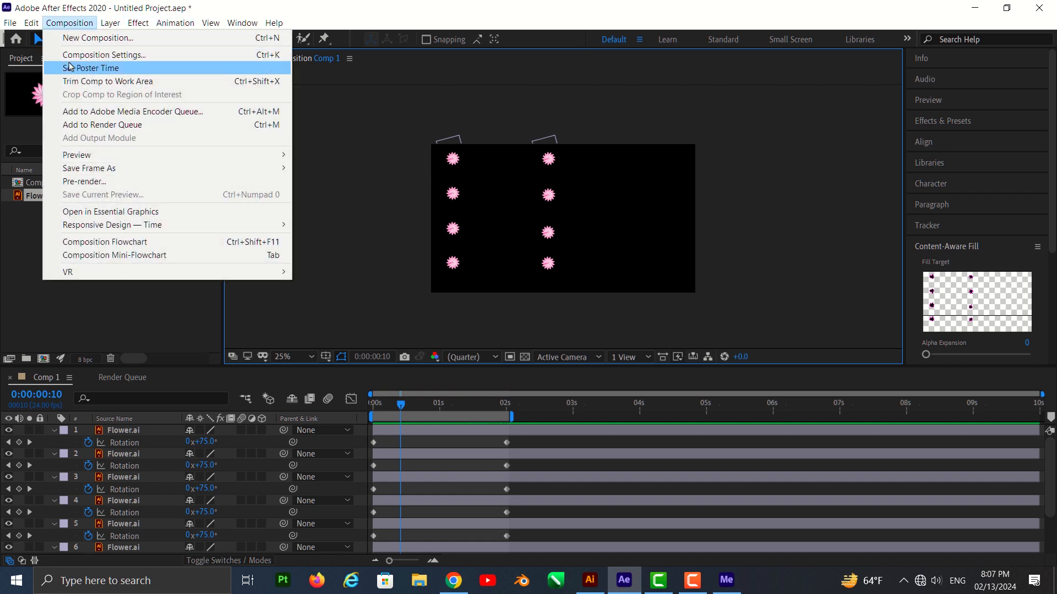
pyautogui.click(98, 131)
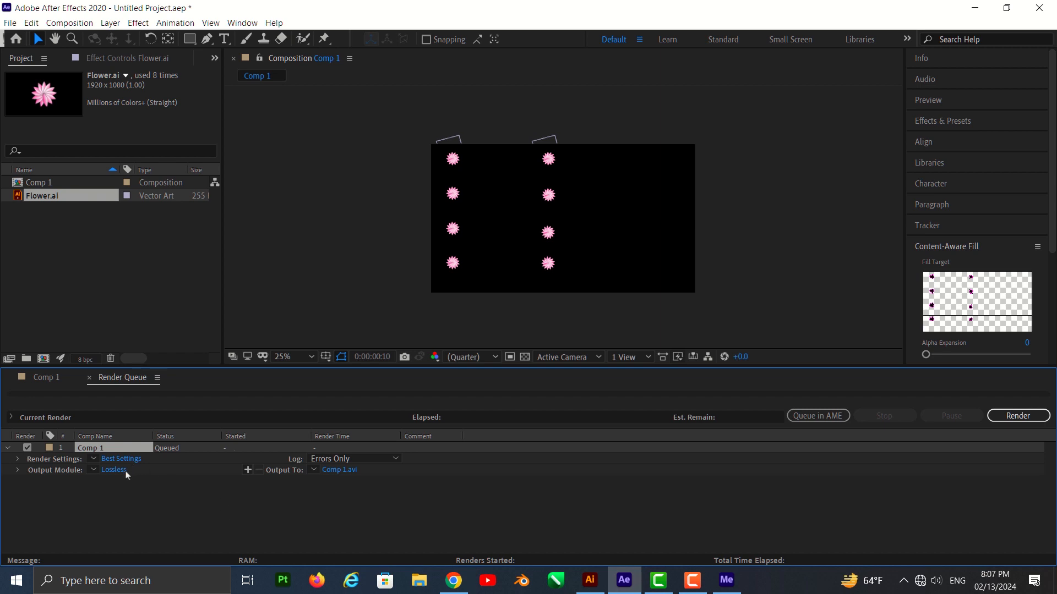
# Set Comp 1's output module to the QuickTime format with RGB + Alpha channels
pyautogui.click(114, 470)
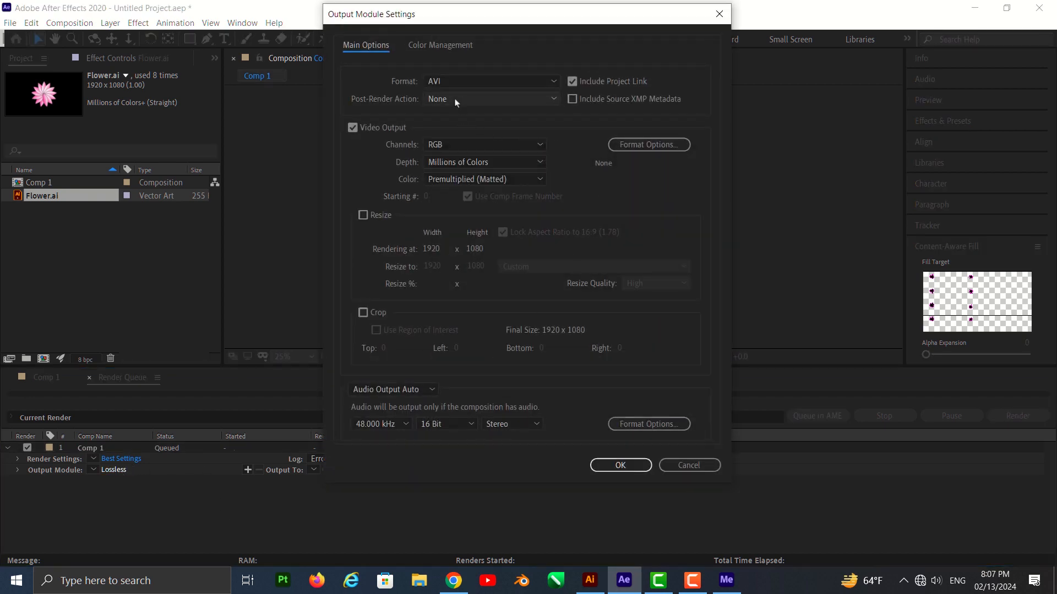
pyautogui.click(485, 81)
pyautogui.click(467, 240)
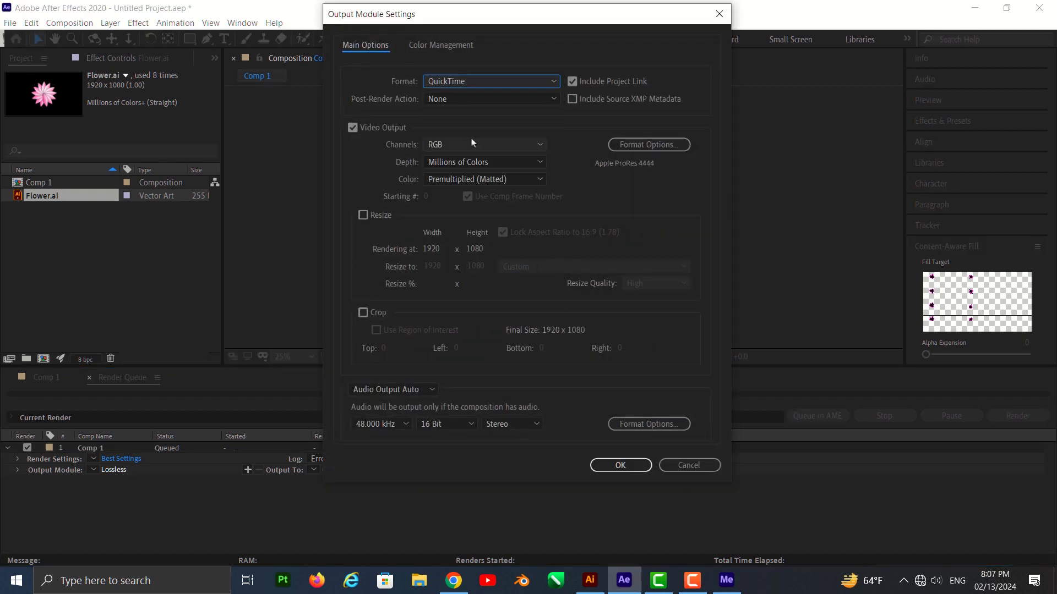
pyautogui.click(471, 142)
pyautogui.click(457, 188)
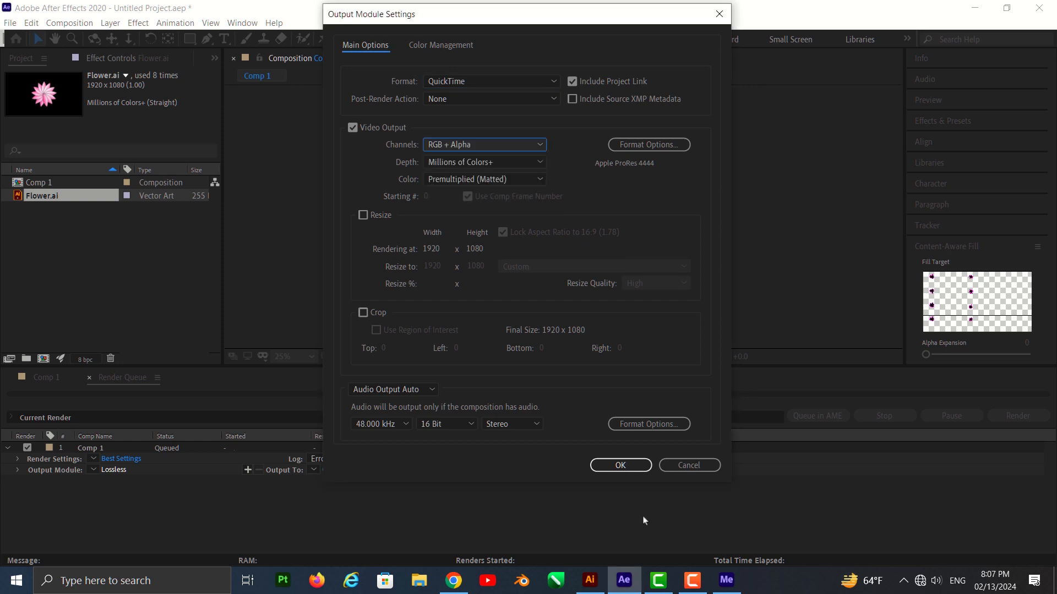
pyautogui.click(620, 465)
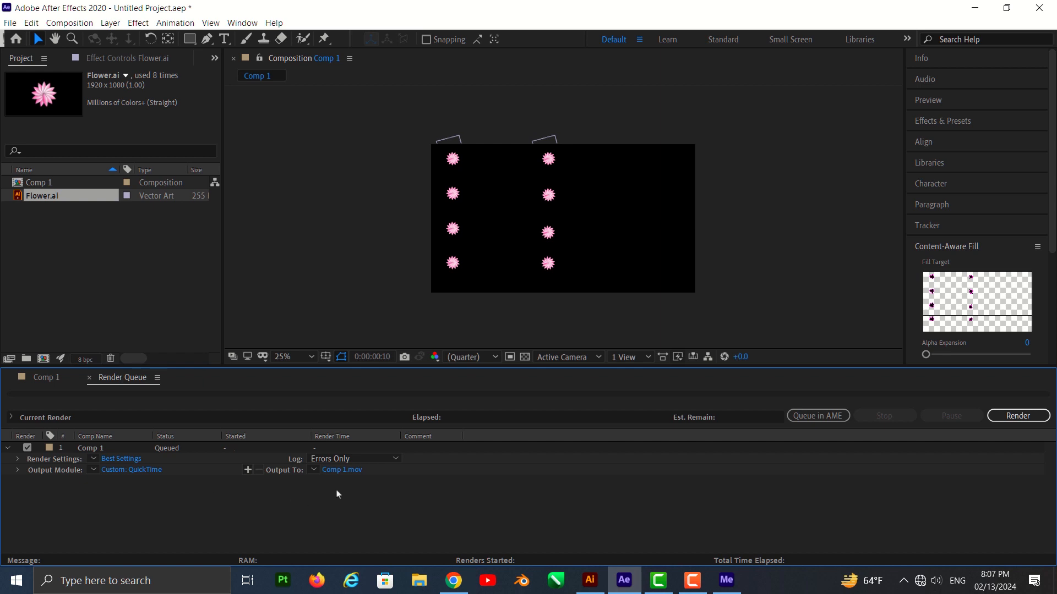
# Render the queued Comp 1 to Comp 1.mov and check the desktop files
pyautogui.click(1015, 416)
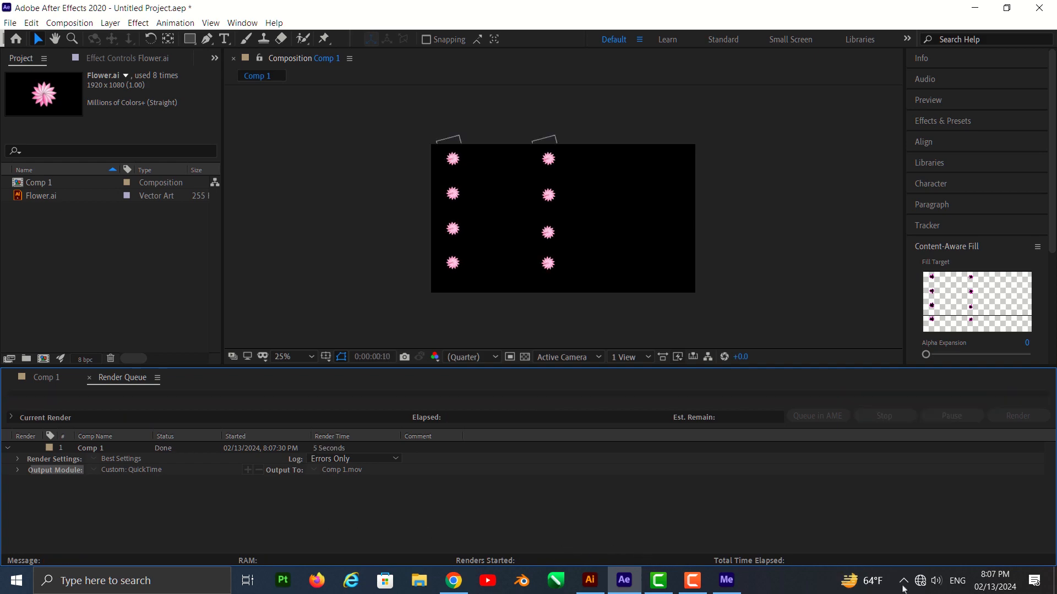
pyautogui.click(1055, 584)
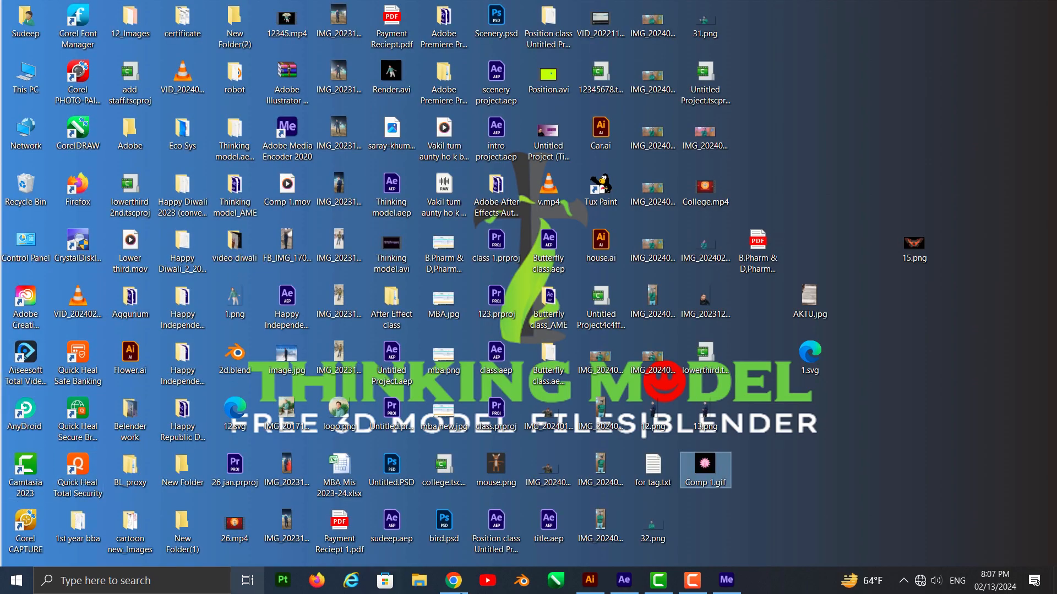
pyautogui.click(623, 580)
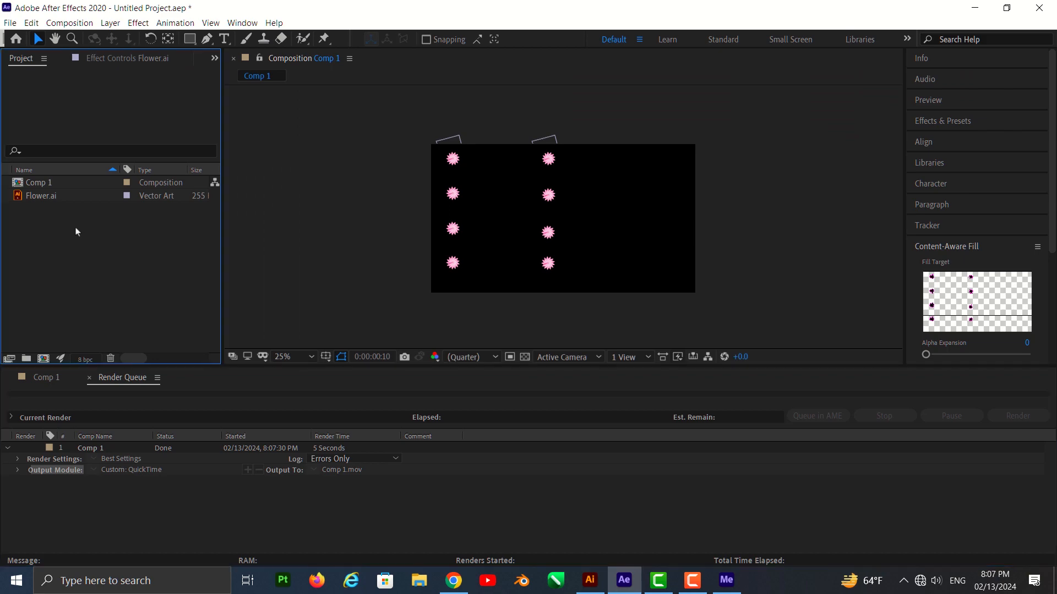
# Import 31.png from the Desktop folder as a PNG sequence
pyautogui.doubleClick(76, 230)
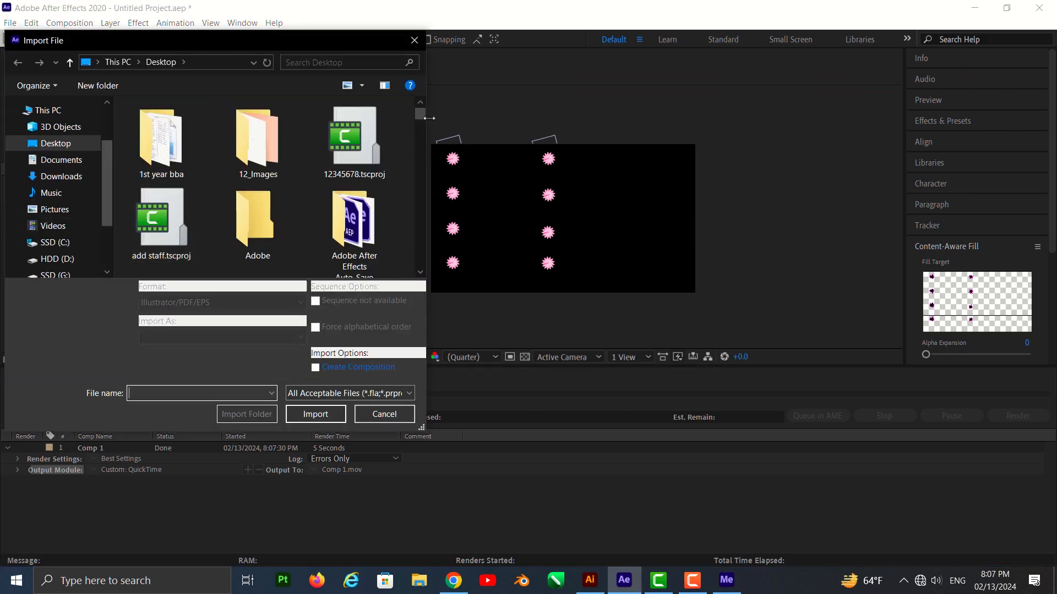
pyautogui.moveTo(422, 119); pyautogui.dragTo(420, 160)
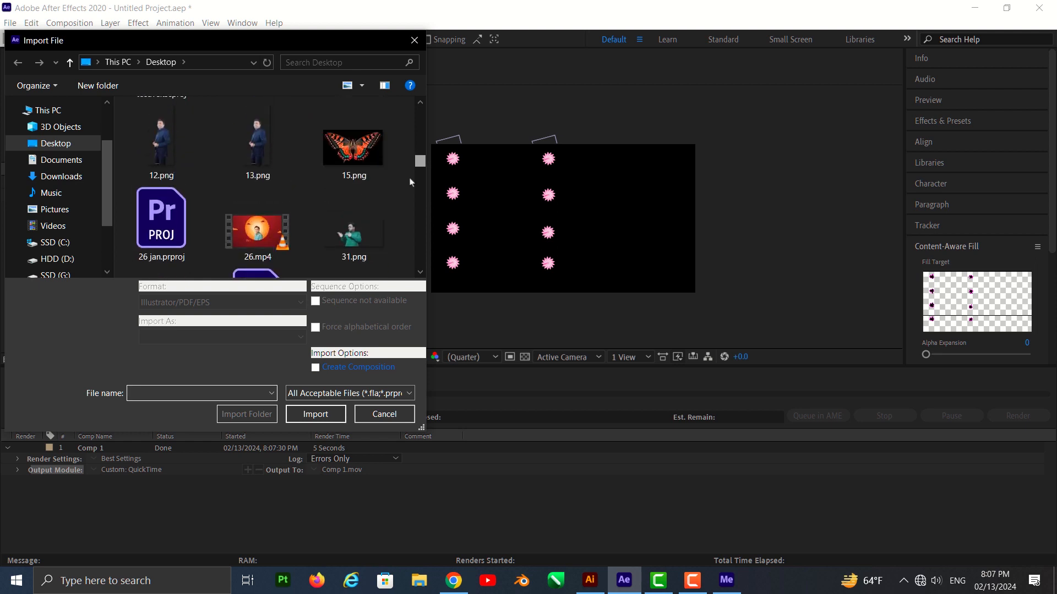
pyautogui.click(363, 237)
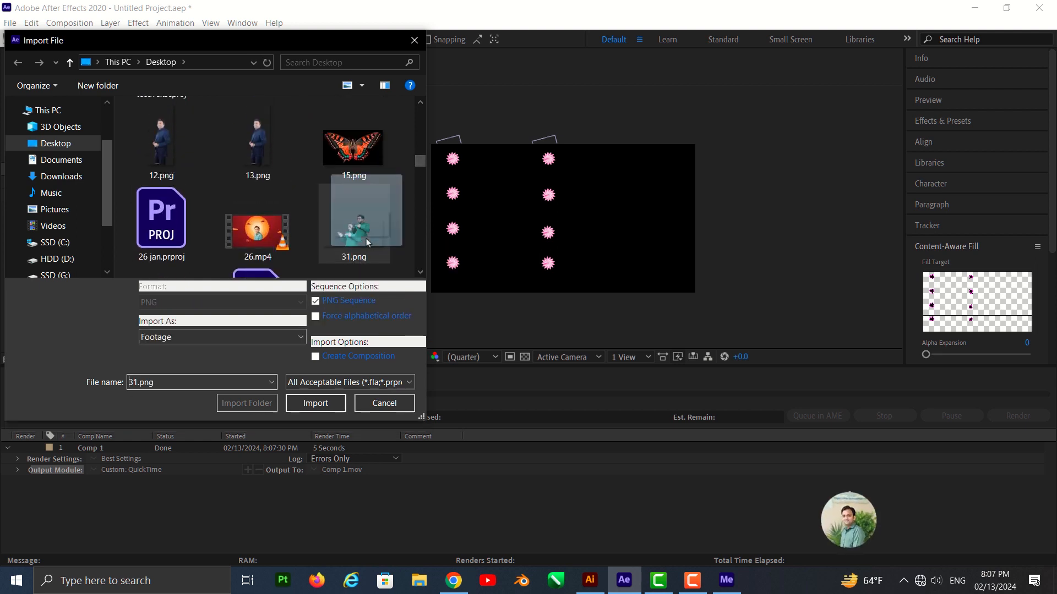
pyautogui.click(315, 404)
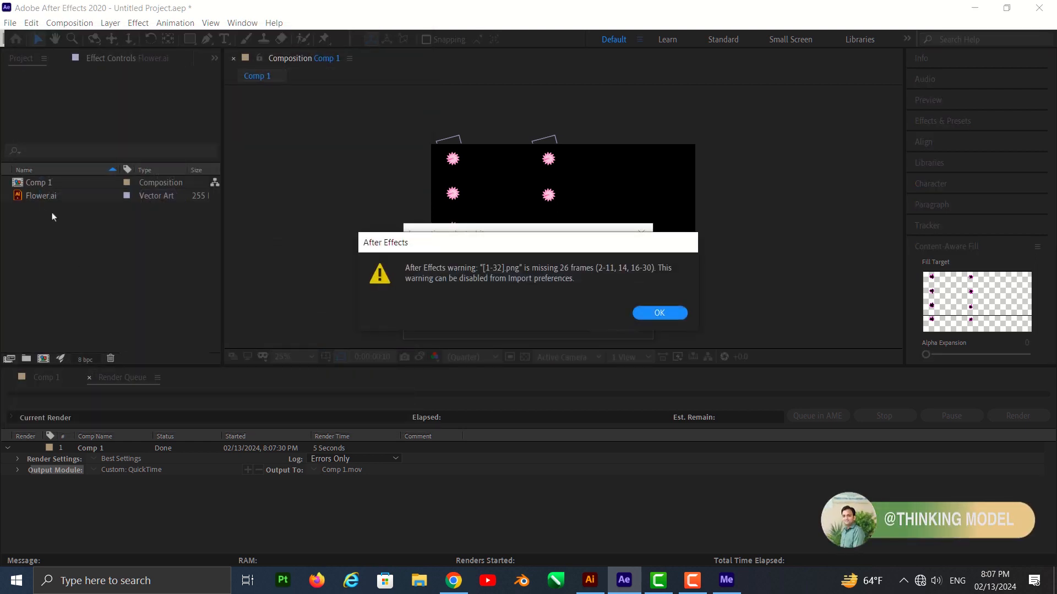
pyautogui.click(659, 313)
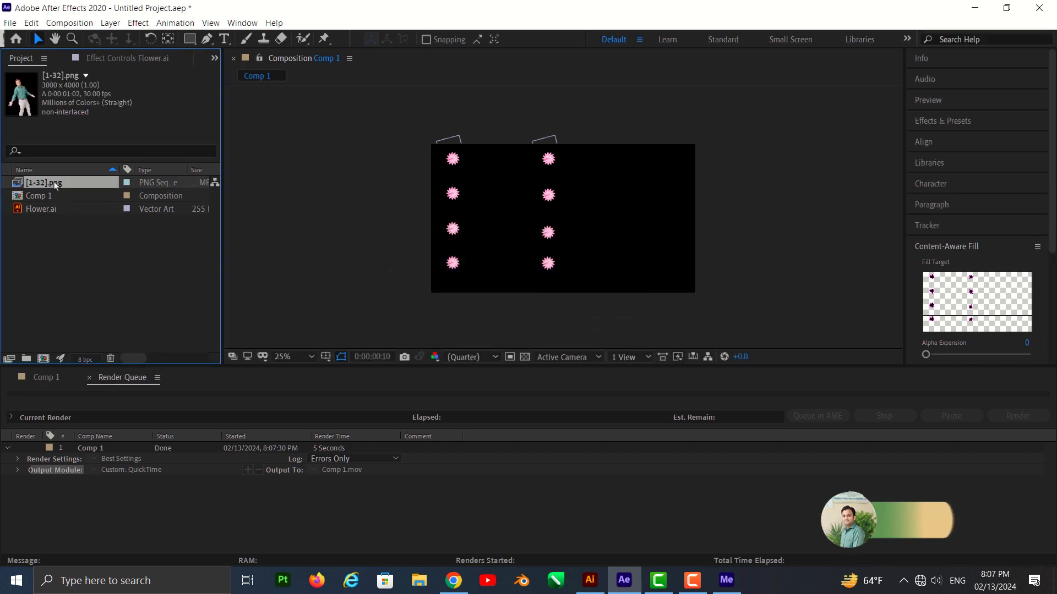
# Return to the Comp 1 timeline and delete all the flower layers
pyautogui.moveTo(55, 185); pyautogui.dragTo(120, 275)
pyautogui.moveTo(54, 380); pyautogui.dragTo(70, 307)
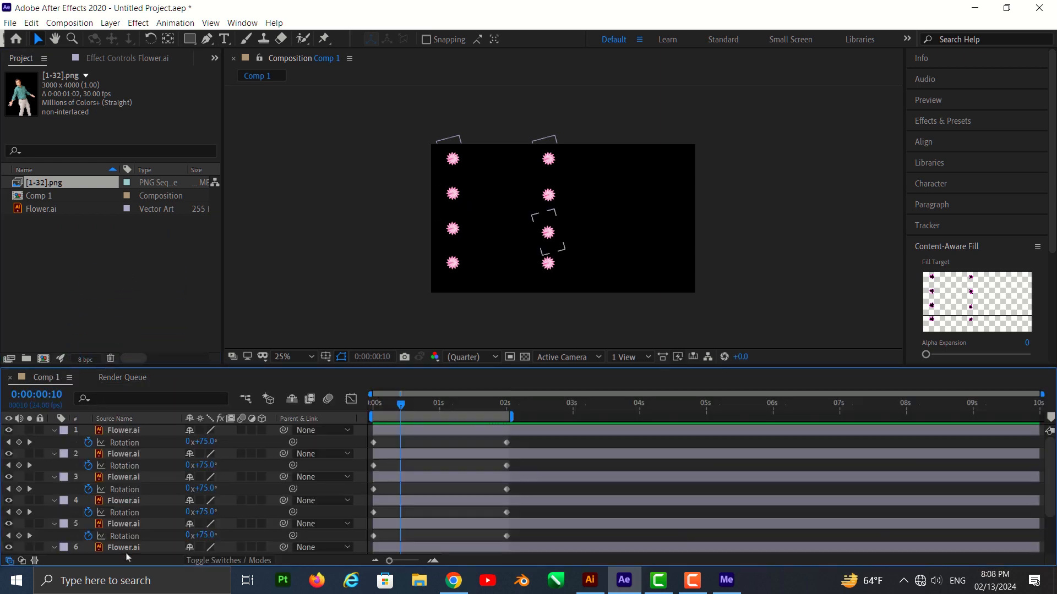
pyautogui.hotkey('ctrl', 'a')
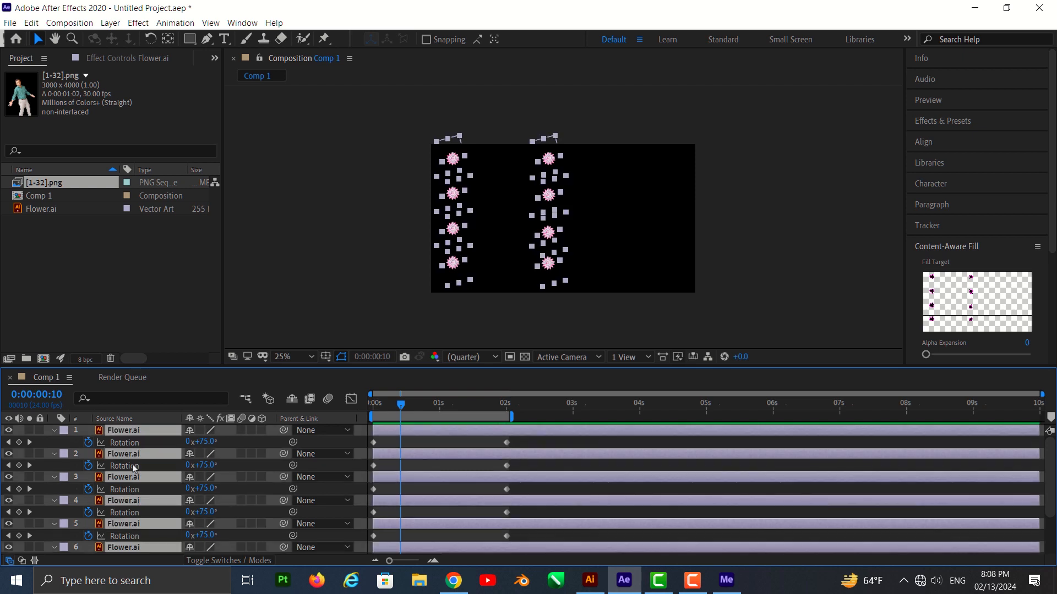
pyautogui.press('Delete')
pyautogui.moveTo(54, 183); pyautogui.dragTo(125, 437)
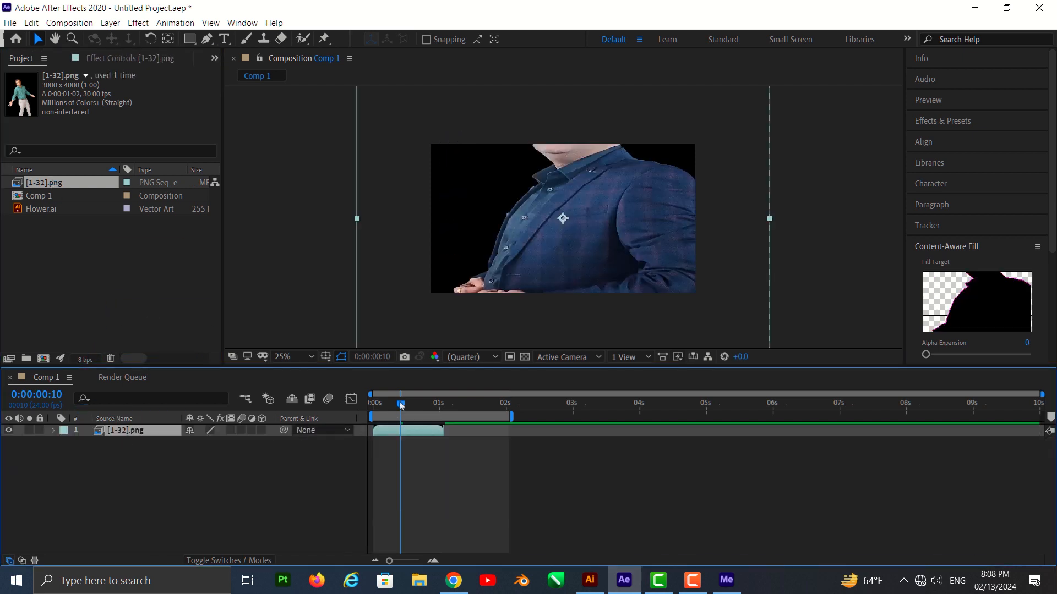
pyautogui.moveTo(400, 405); pyautogui.dragTo(407, 450)
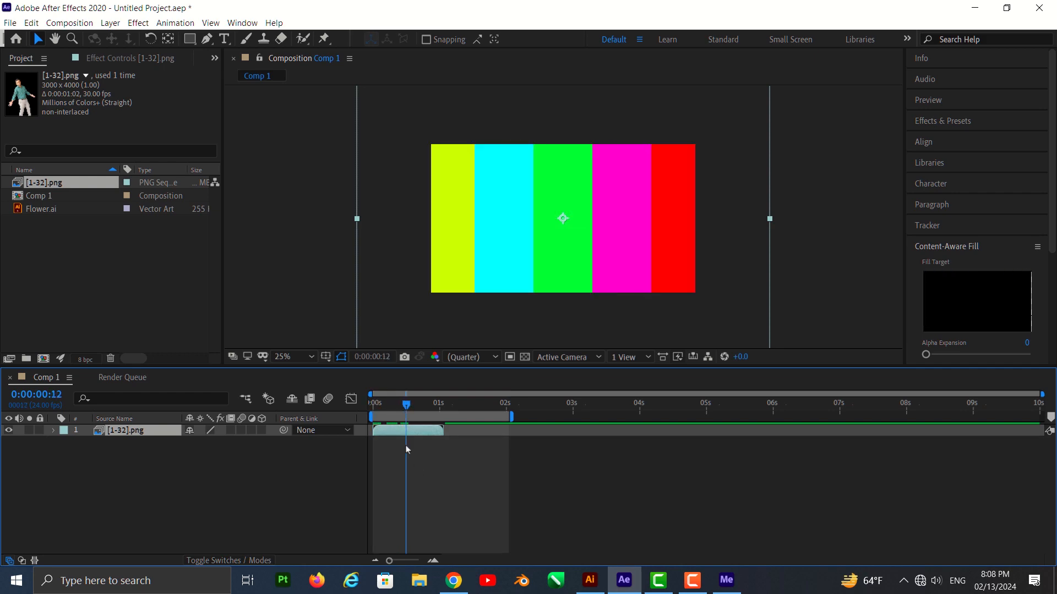
pyautogui.press('Delete')
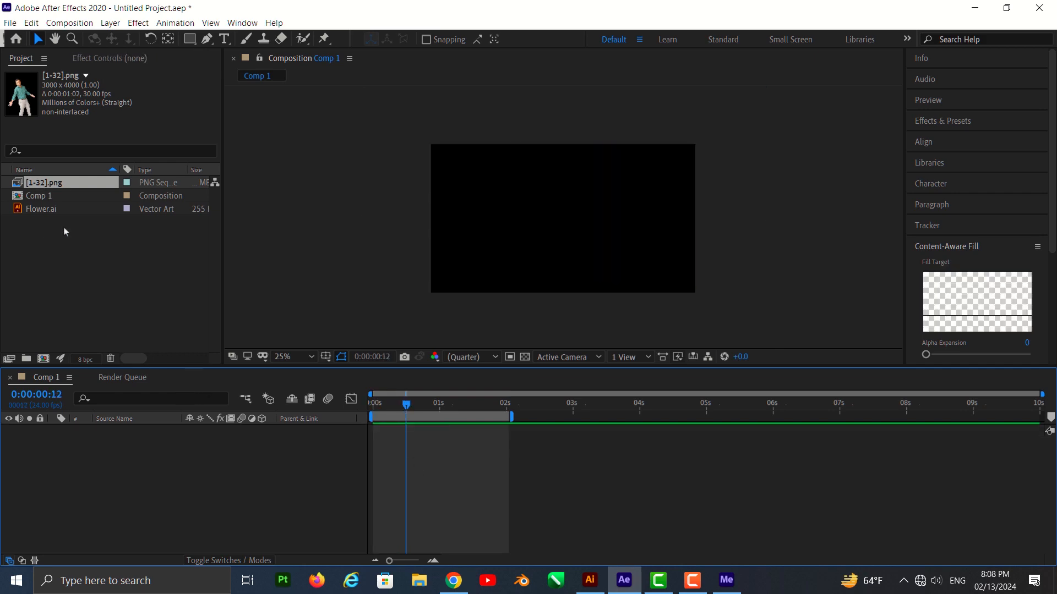
# Import image.jpg from the Desktop folder into the project
pyautogui.doubleClick(65, 231)
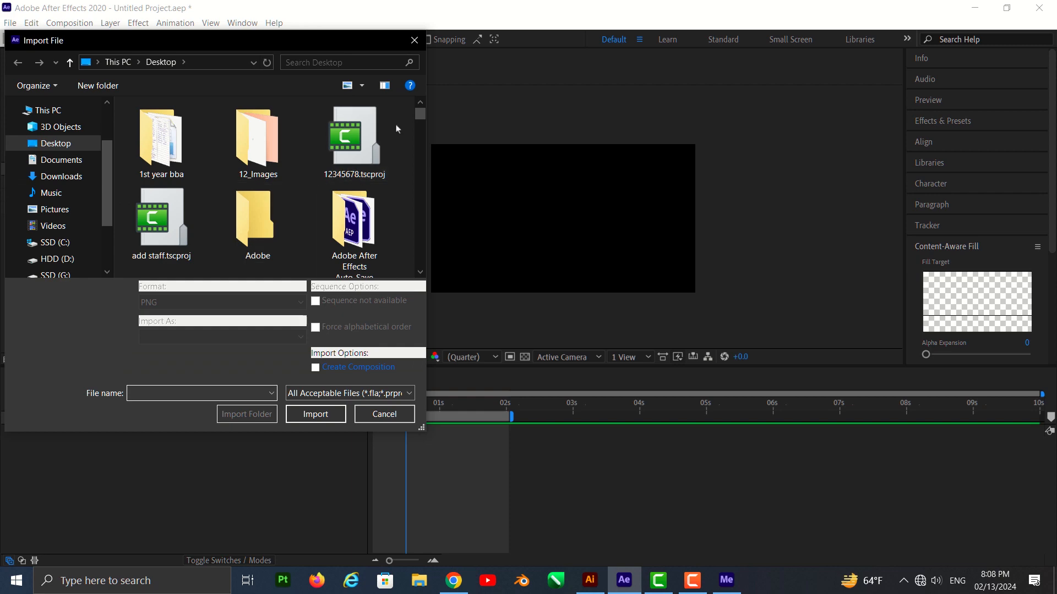
pyautogui.moveTo(416, 120); pyautogui.dragTo(432, 189)
pyautogui.click(353, 204)
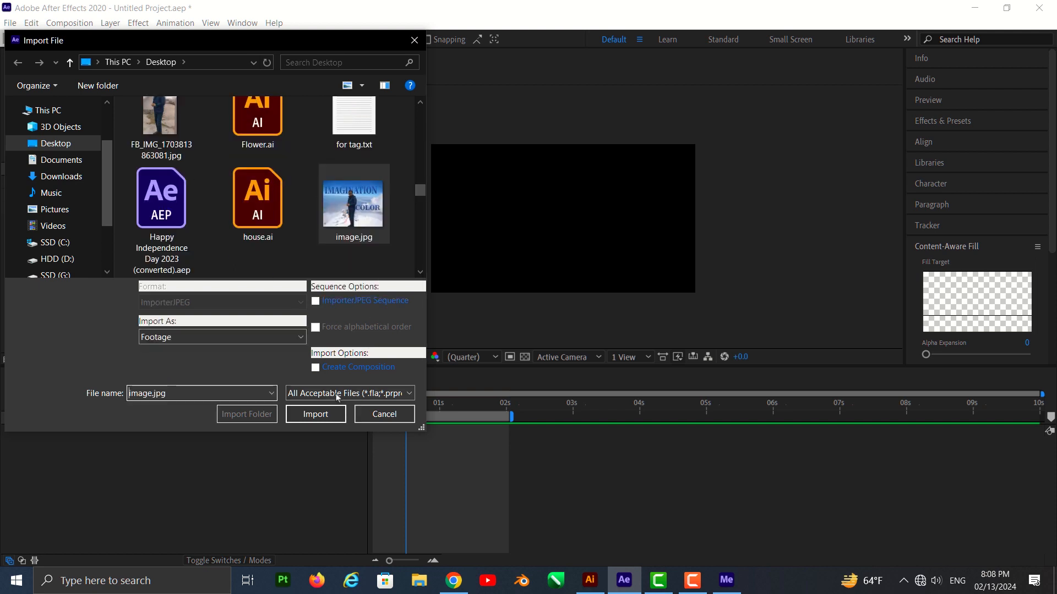
pyautogui.click(323, 413)
# Add image.jpg as a layer in Comp 1 and stretch it to fill the frame
pyautogui.moveTo(44, 222); pyautogui.dragTo(128, 430)
pyautogui.click(122, 315)
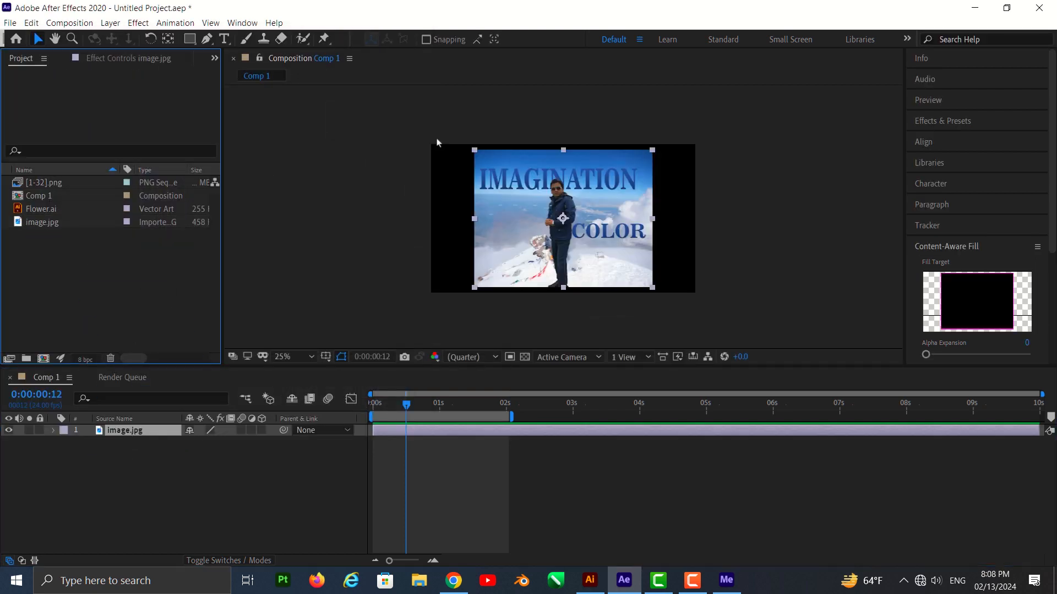
pyautogui.moveTo(475, 149); pyautogui.dragTo(433, 143)
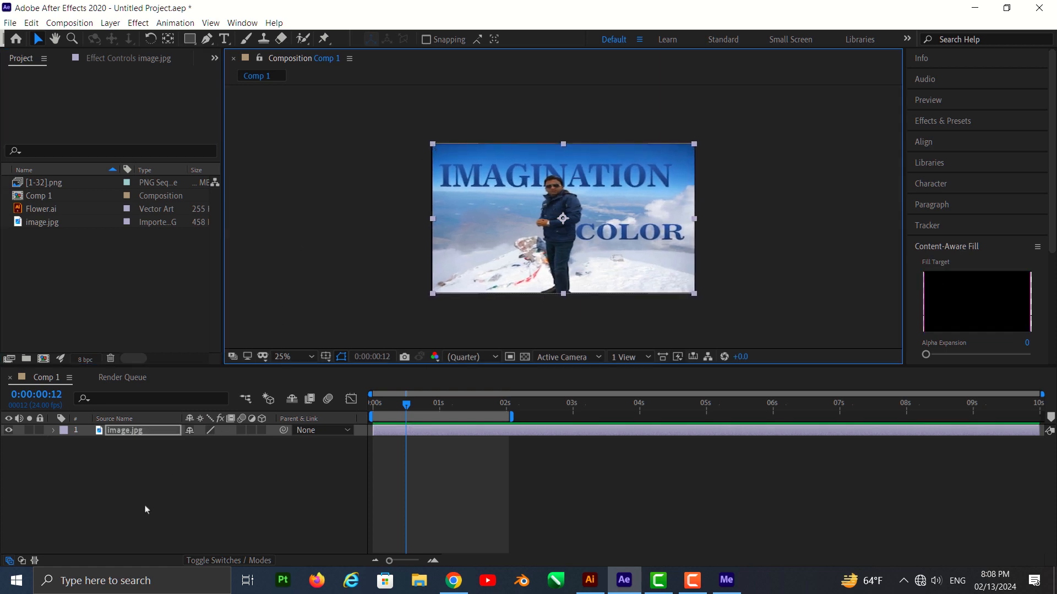
# Import the rendered Comp 1.mov from the Desktop folder and layer it above image.jpg in Comp 1
pyautogui.doubleClick(70, 258)
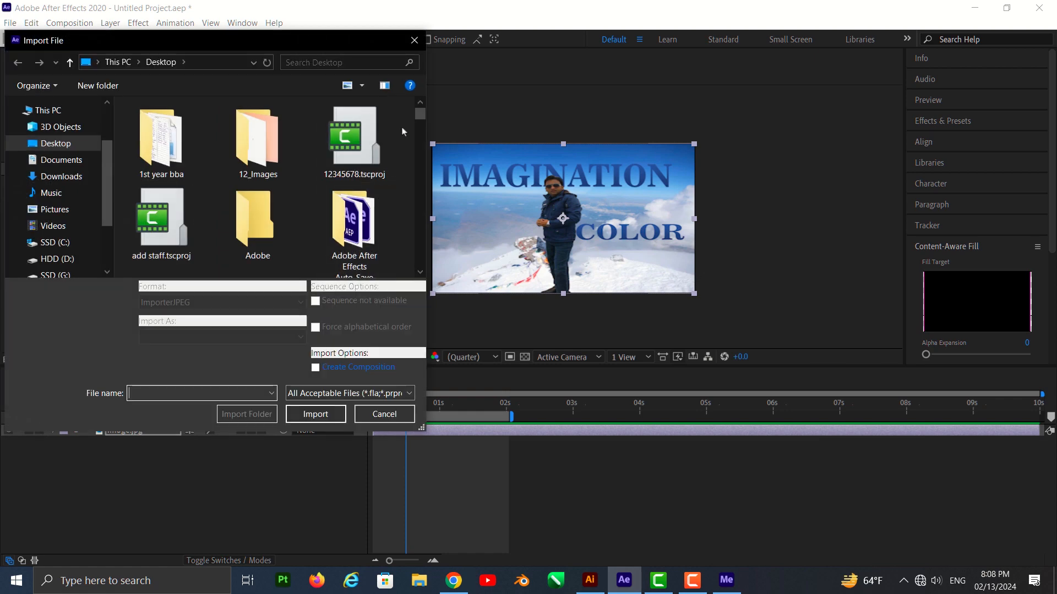
pyautogui.click(361, 206)
pyautogui.scroll(-3, 361, 205)
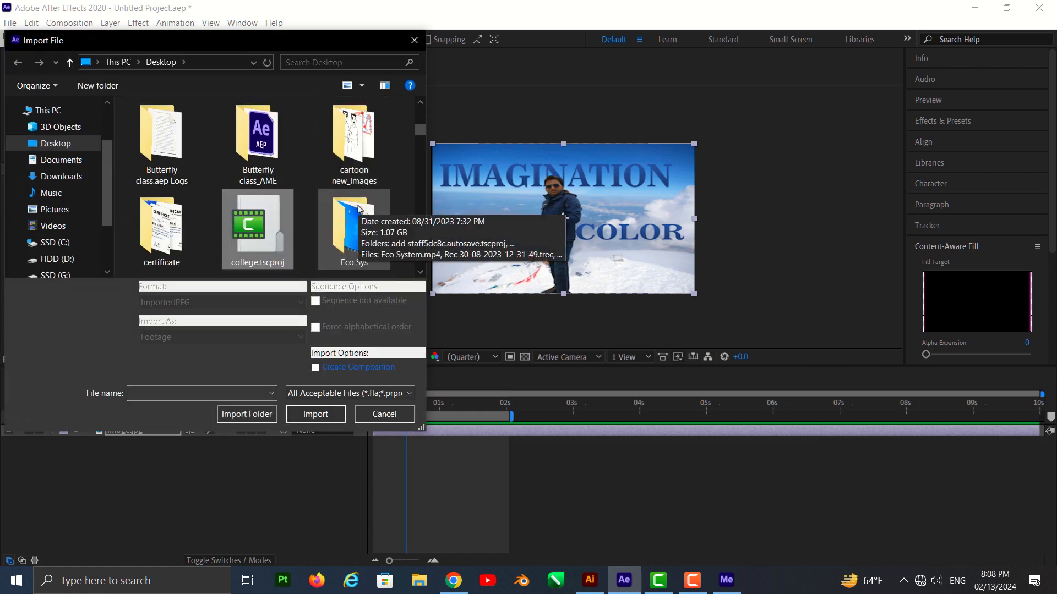
pyautogui.scroll(-3, 359, 208)
pyautogui.click(259, 143)
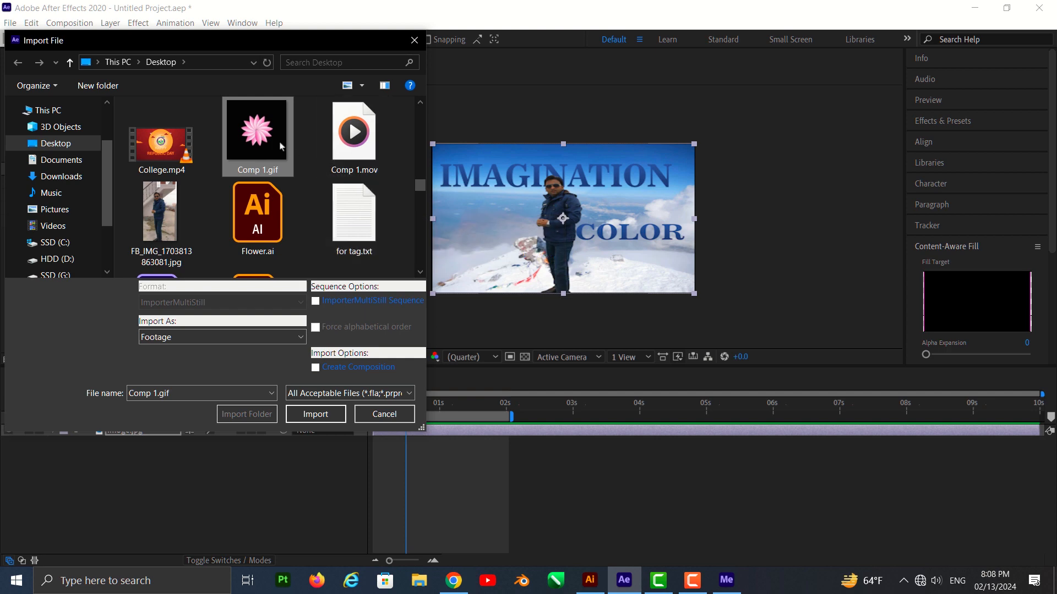
pyautogui.click(372, 172)
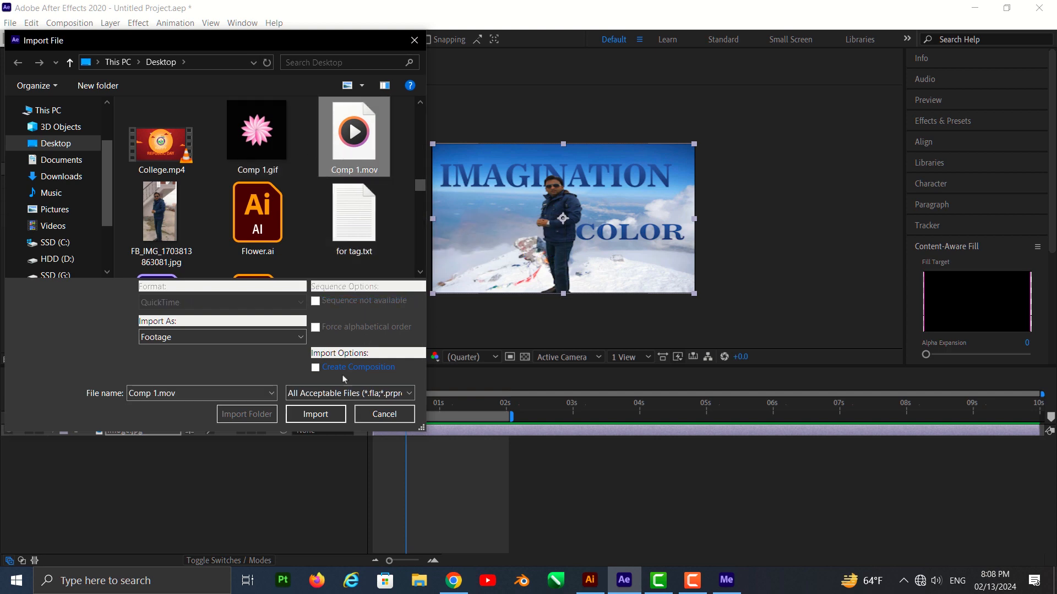
pyautogui.click(315, 413)
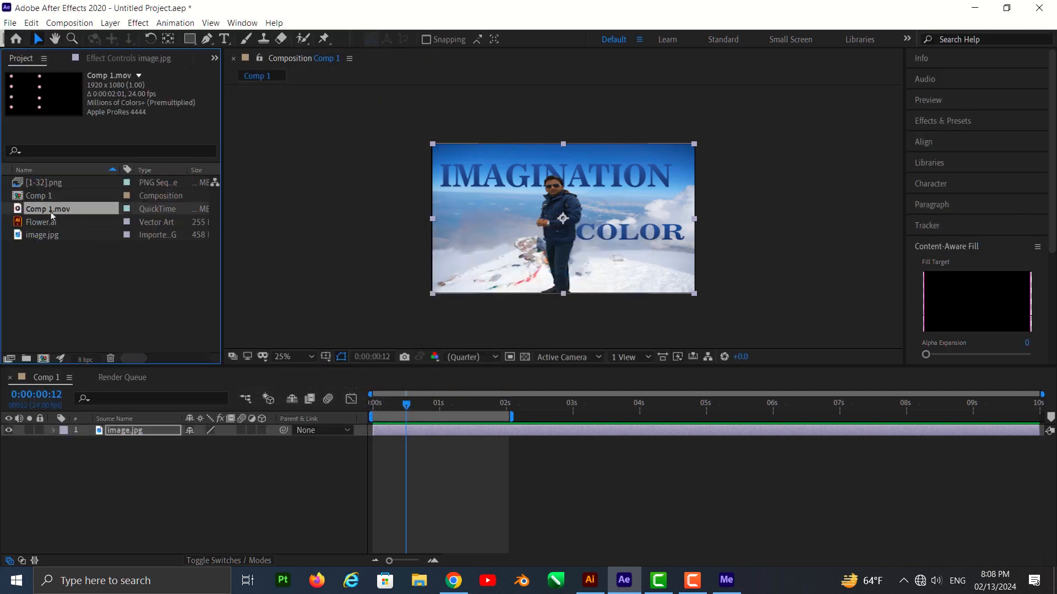
pyautogui.moveTo(53, 213); pyautogui.dragTo(133, 427)
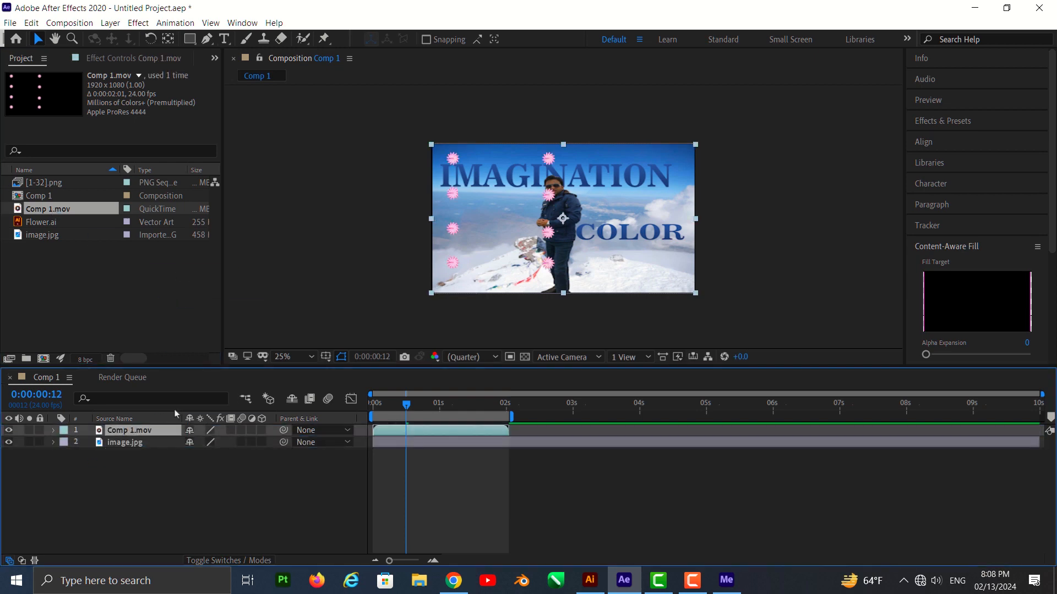
# Preview the transparent flower video over the background image from the start and inspect it at closer zoom
pyautogui.scroll(4, 555, 213)
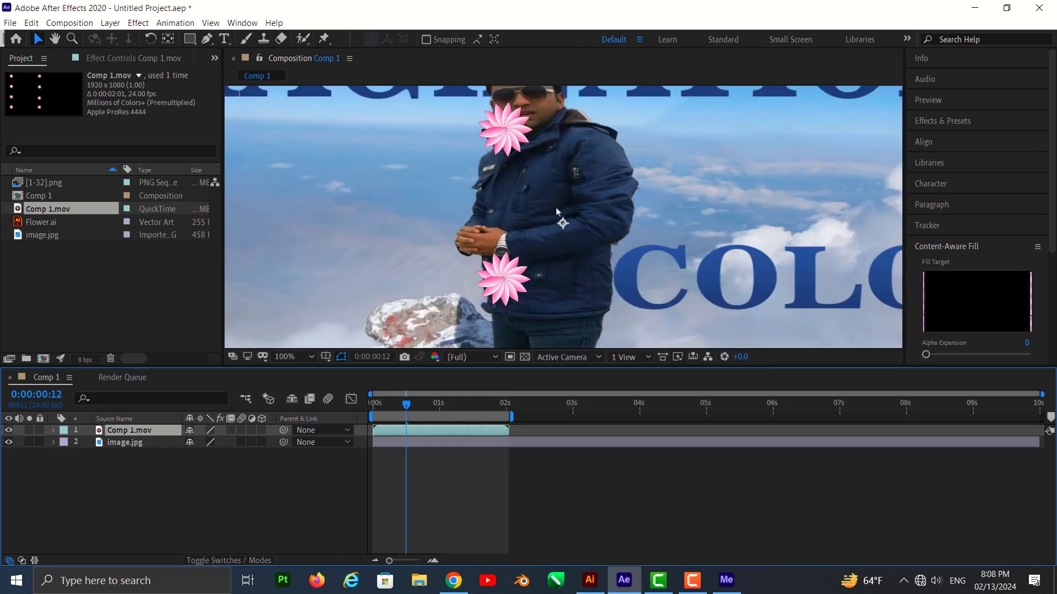
pyautogui.scroll(-4, 555, 214)
pyautogui.scroll(2, 558, 212)
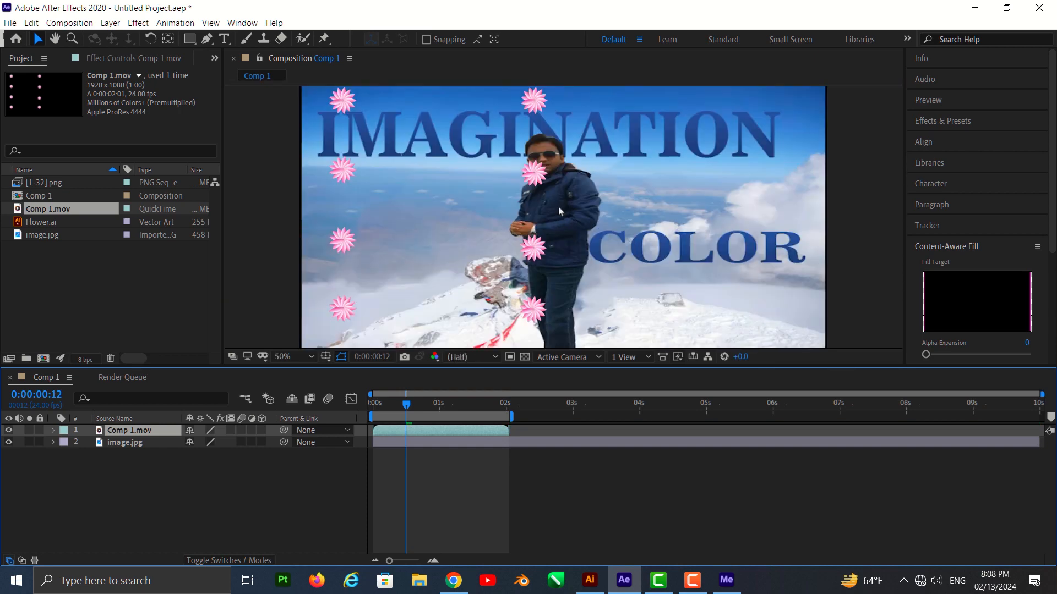
pyautogui.press('space')
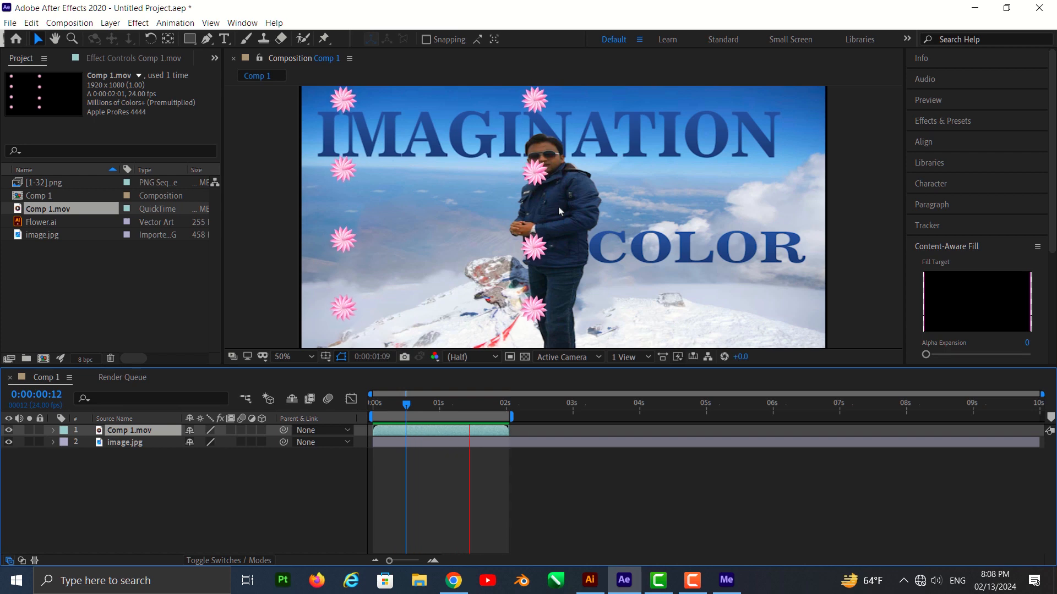
pyautogui.press('space')
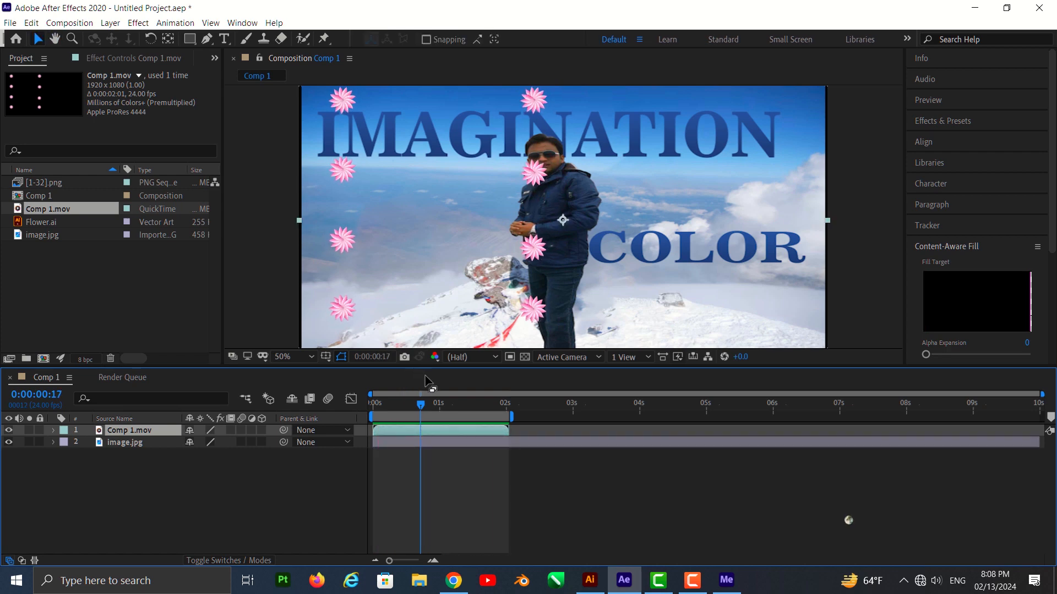
pyautogui.moveTo(421, 407); pyautogui.dragTo(369, 416)
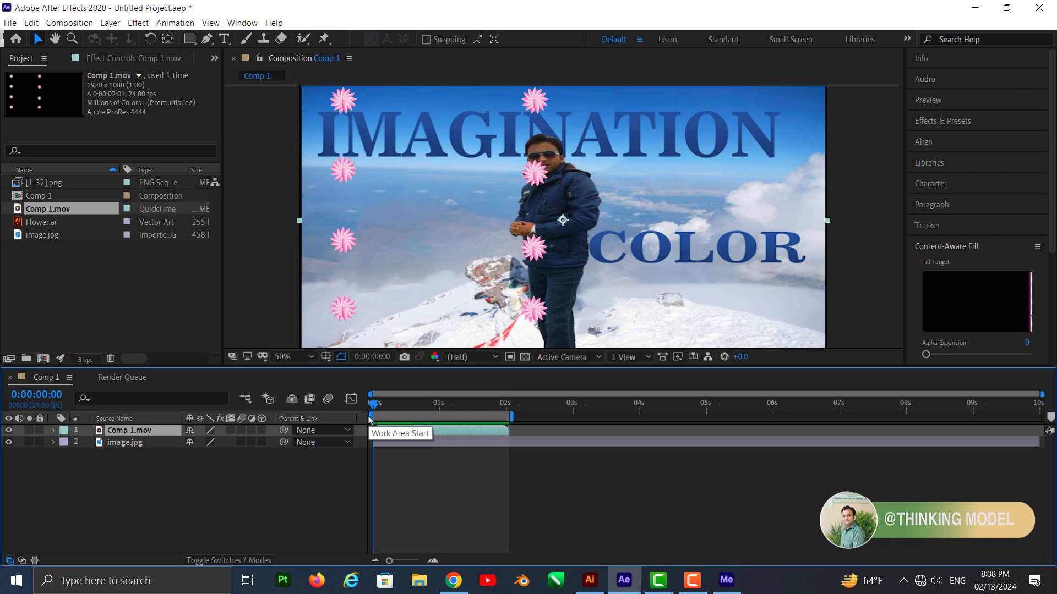
pyautogui.press('space')
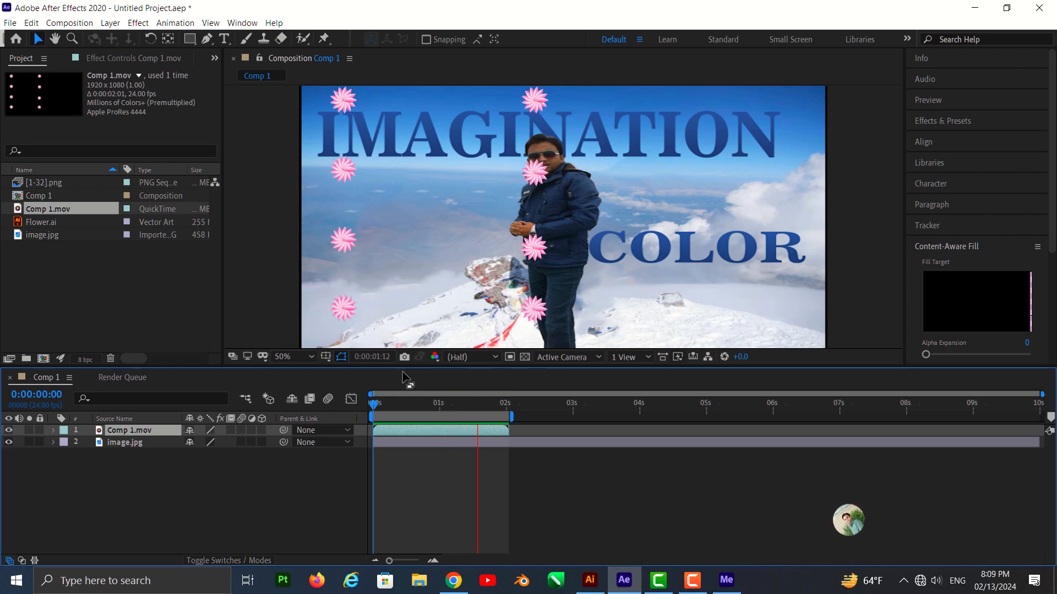
pyautogui.press('space')
pyautogui.scroll(-2, 533, 273)
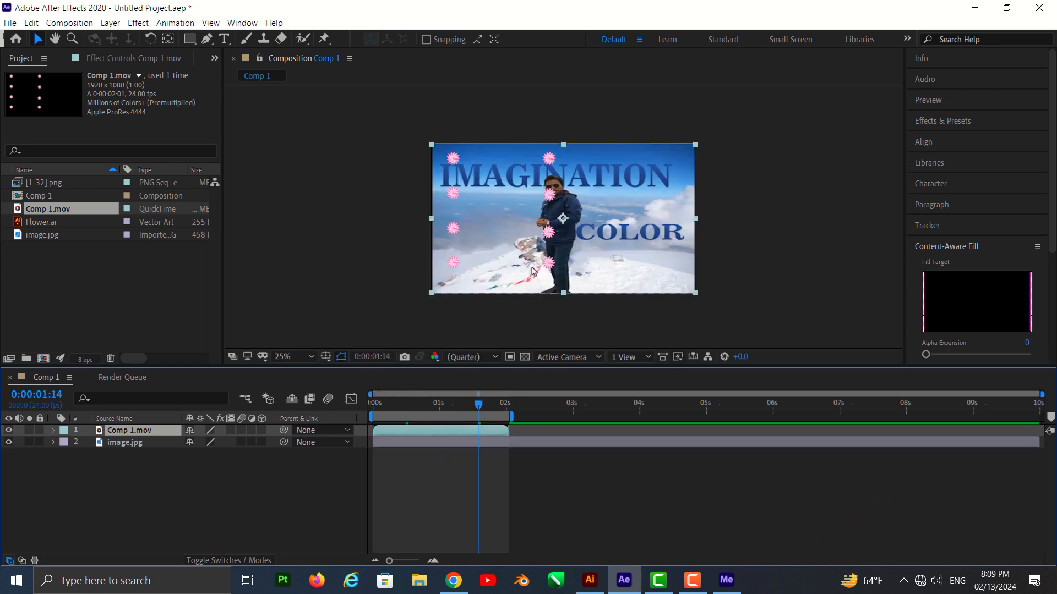
# Import Comp 1.gif from the Desktop folder and layer it between Comp 1.mov and image.jpg
pyautogui.doubleClick(105, 269)
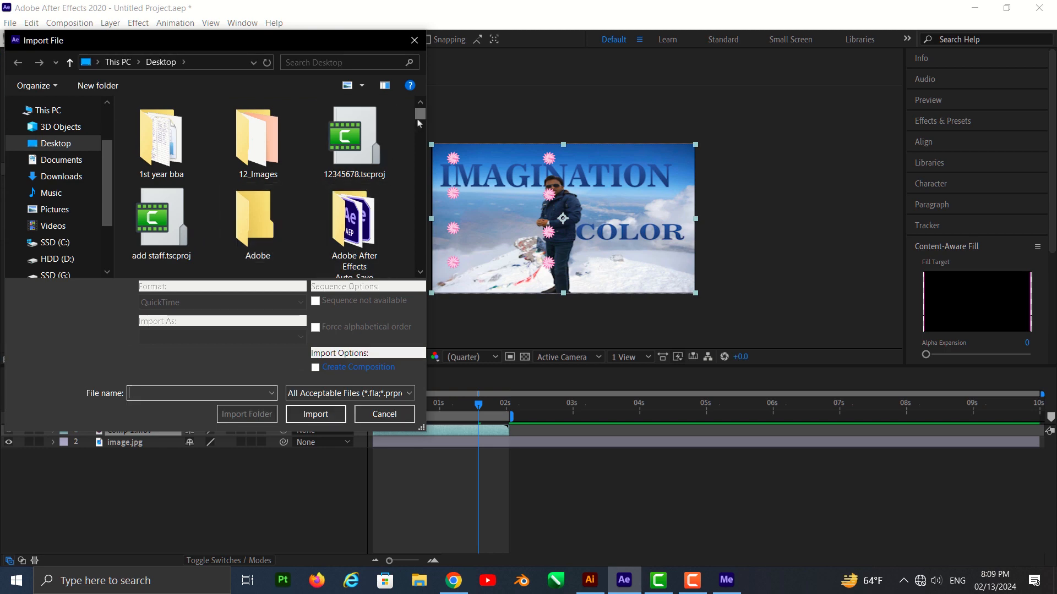
pyautogui.moveTo(419, 123); pyautogui.dragTo(421, 193)
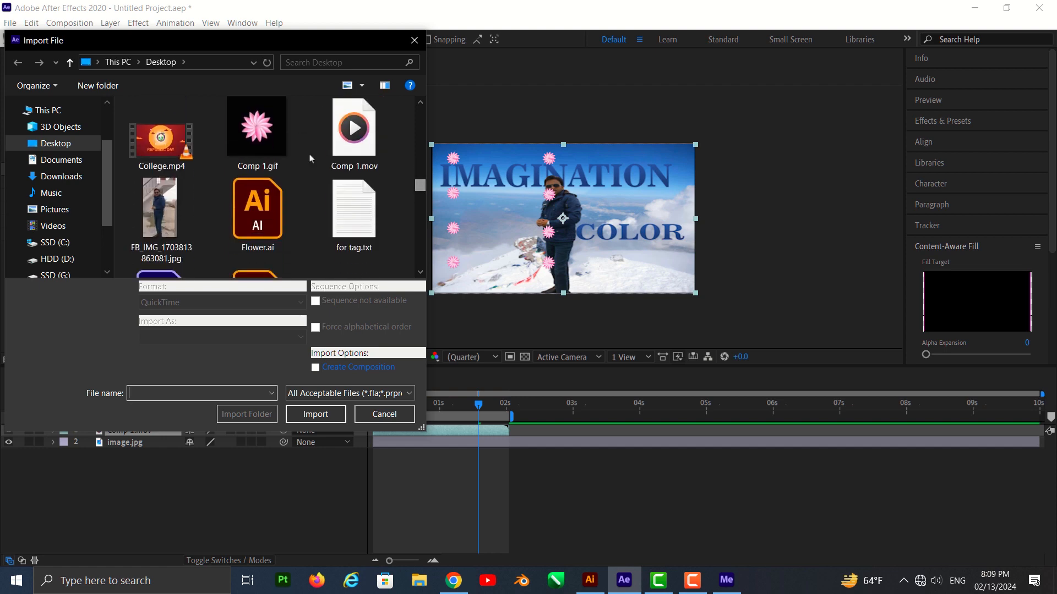
pyautogui.click(257, 129)
pyautogui.click(315, 414)
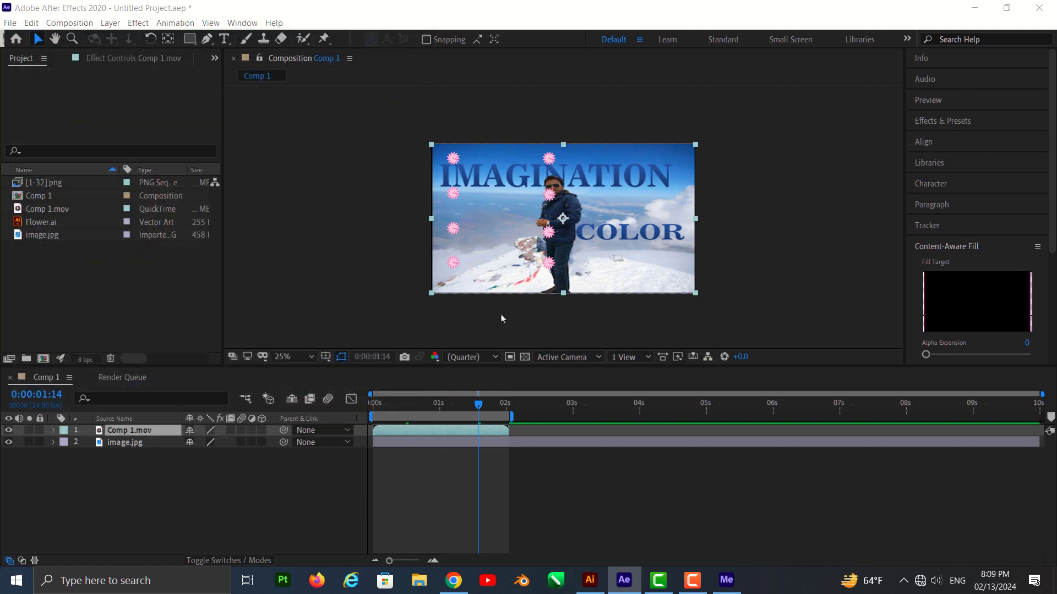
pyautogui.moveTo(149, 295); pyautogui.dragTo(143, 440)
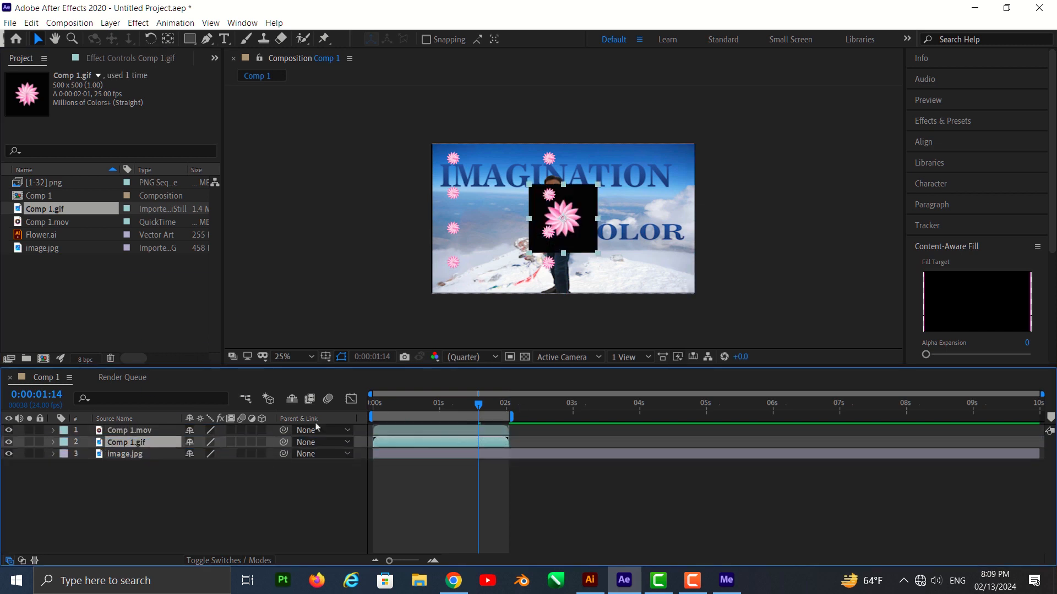
# Shrink the Comp 1.gif layer, place it over the end of the word IMAGINATION, and return the playhead to 0 seconds
pyautogui.moveTo(566, 248); pyautogui.dragTo(643, 199)
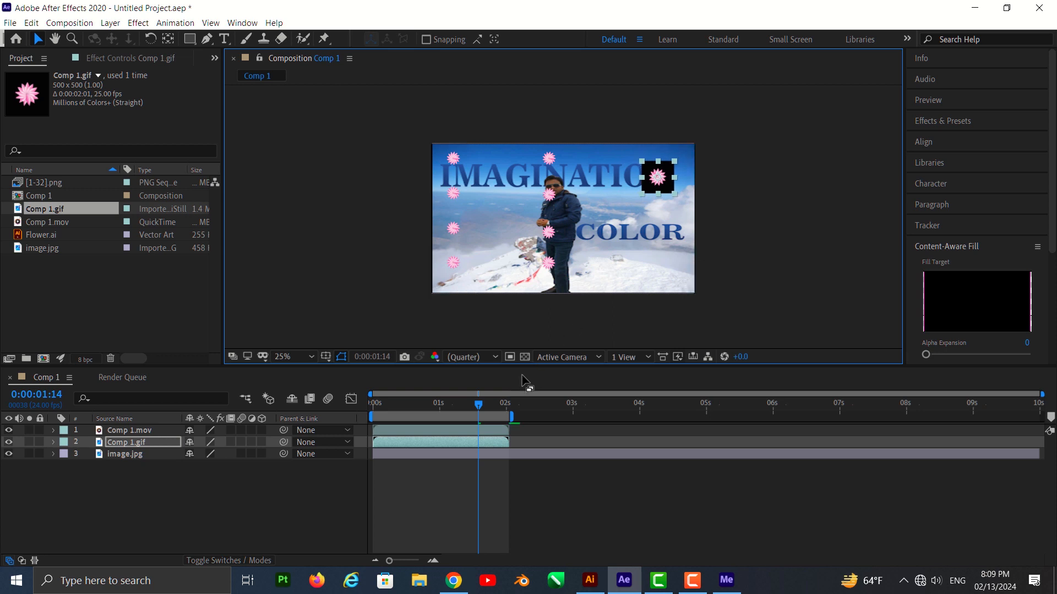
pyautogui.moveTo(479, 406); pyautogui.dragTo(355, 427)
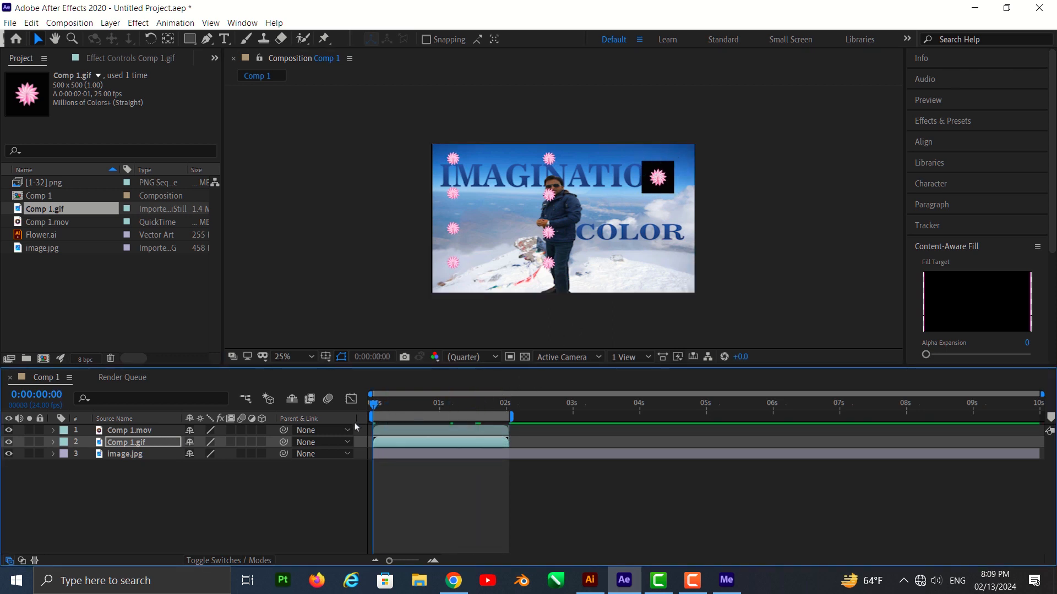